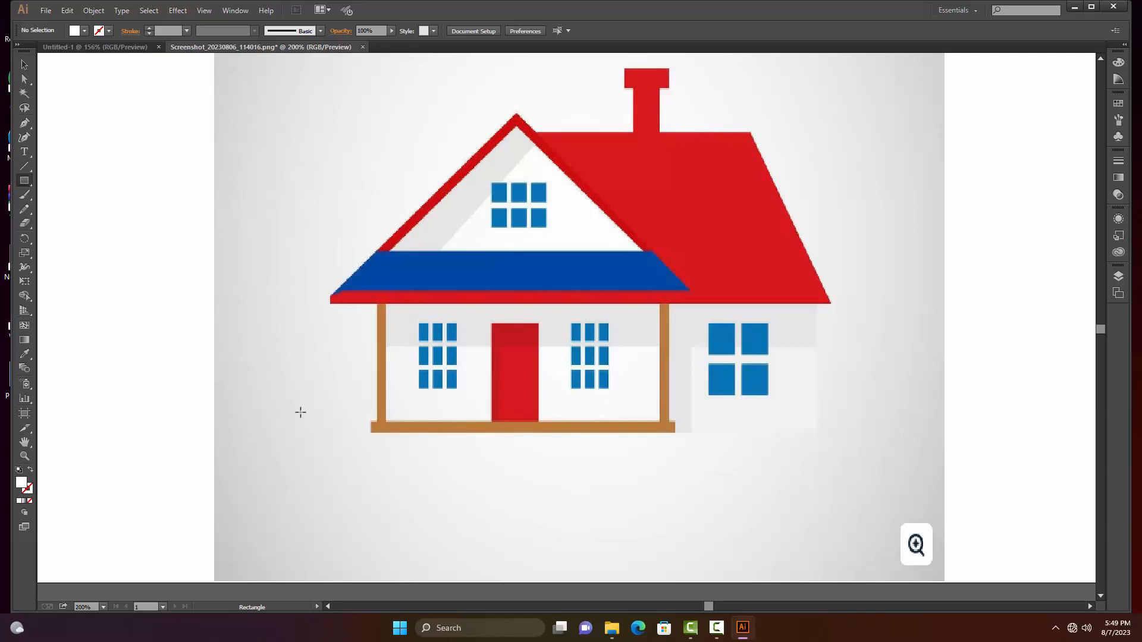
Trace the porch base with an unfilled, black 2 pt rectangle about 255 × 8 px, and the left post with one about 7.5 × 102 px
drag(370, 423, 675, 433)
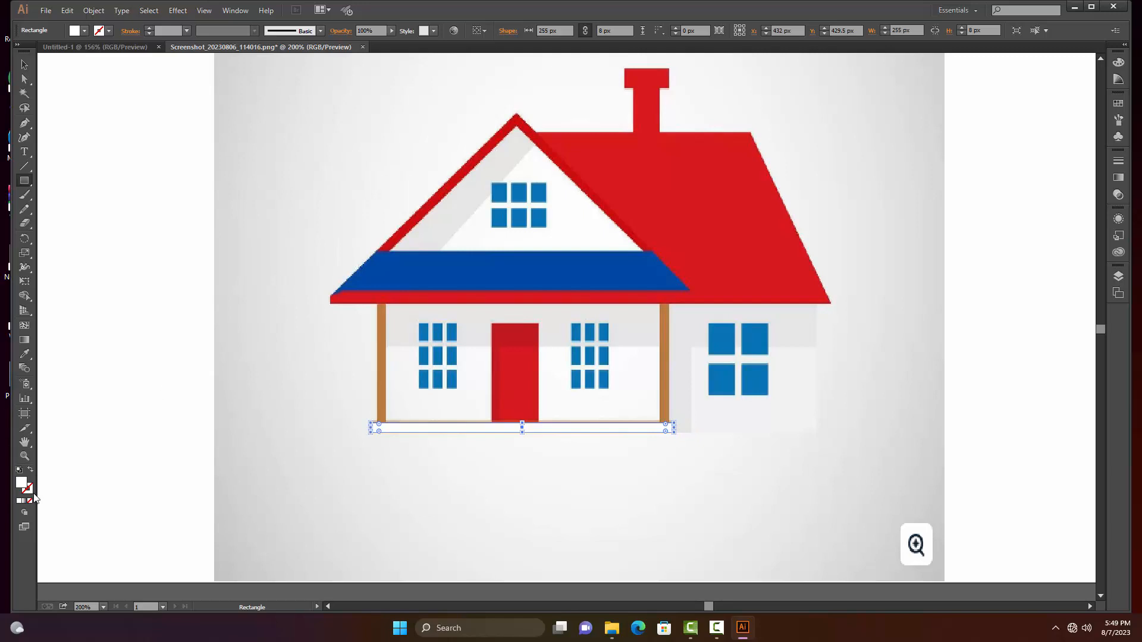
click(30, 501)
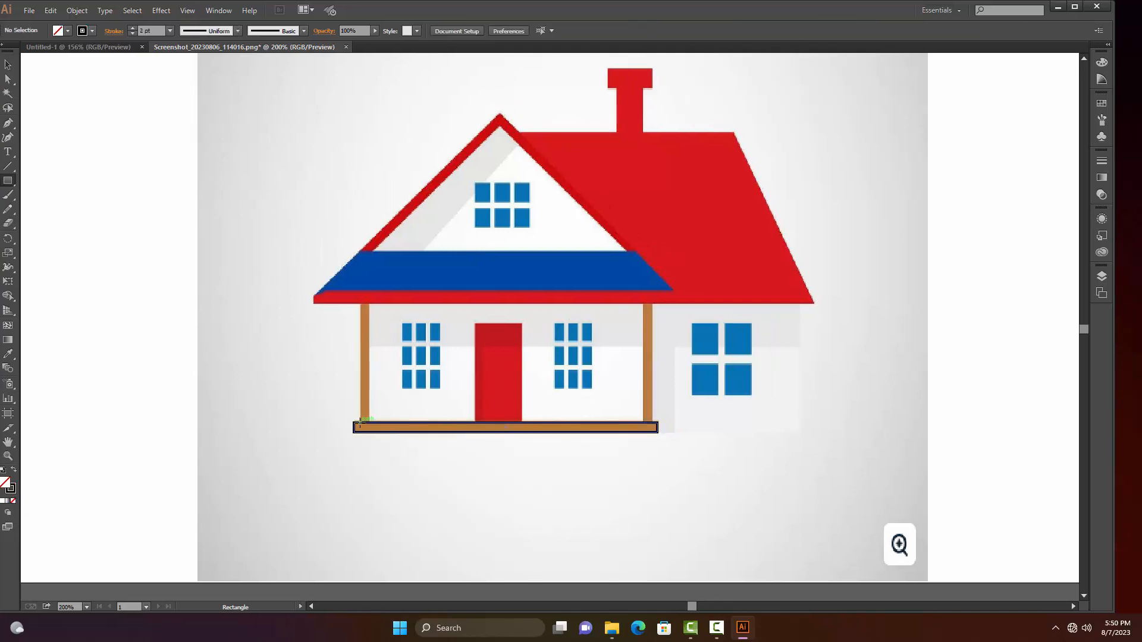
drag(361, 423, 369, 301)
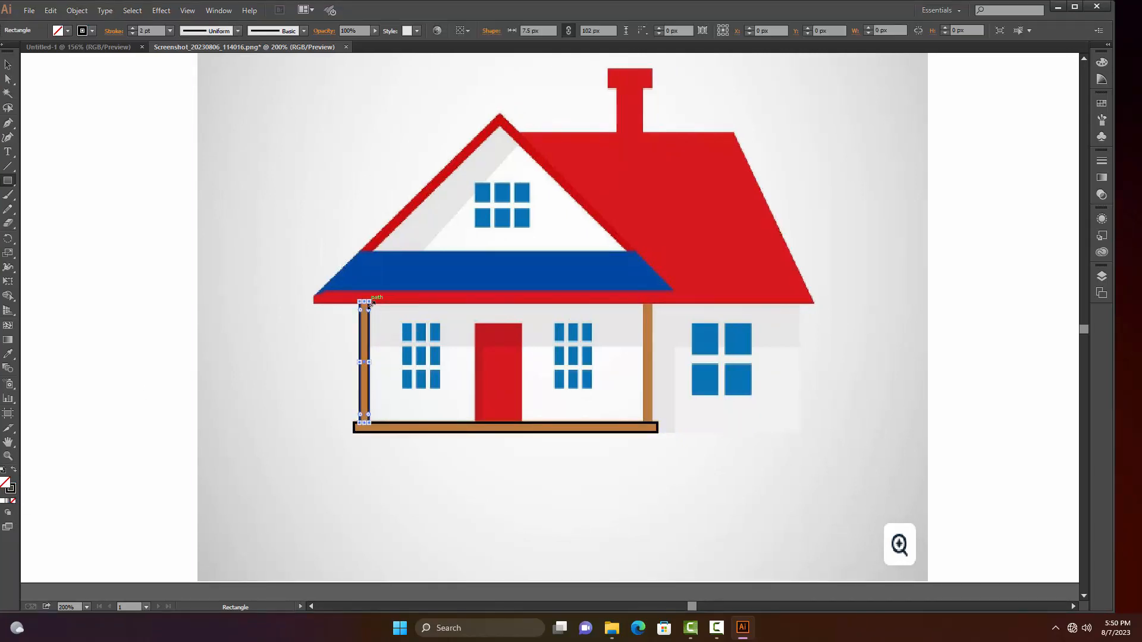
key(v)
click(154, 307)
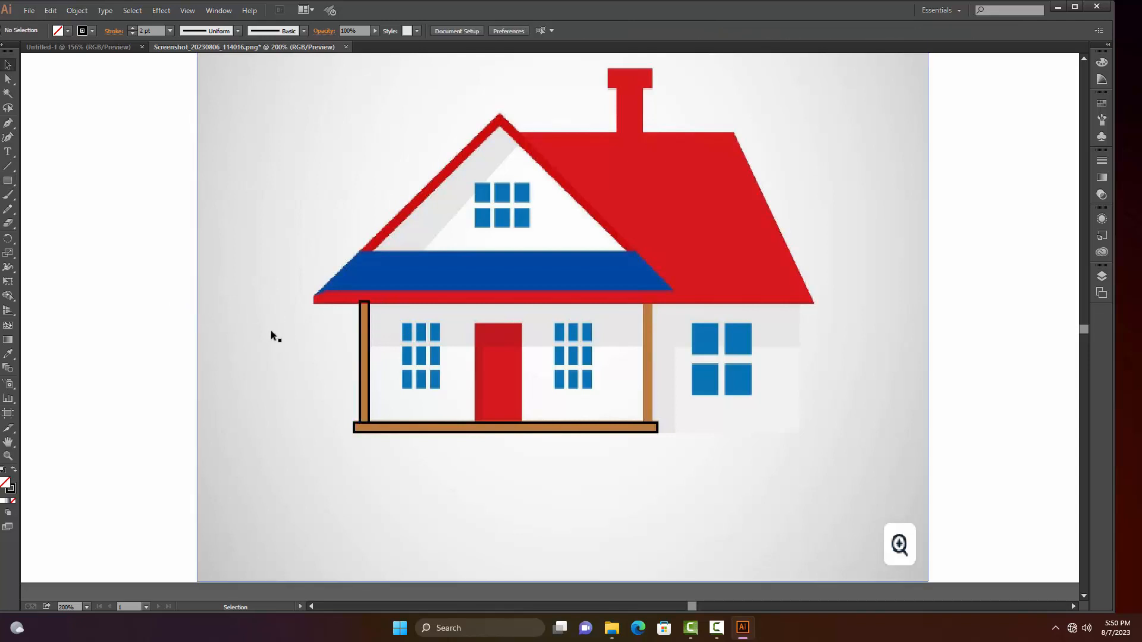
Trace the porch's right post with an unfilled black-stroked rectangle about 6.5 × 102 px, and deselect it
key(m)
drag(652, 426, 652, 301)
key(v)
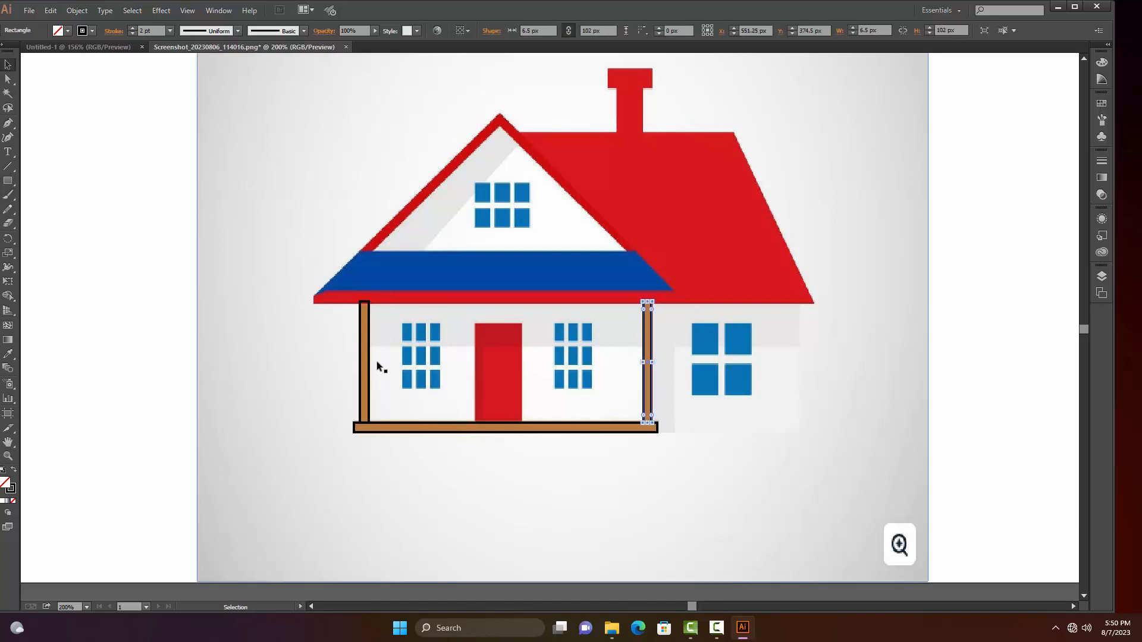
click(166, 341)
Outline the red front door with an unfilled black-stroked rectangle about 40.5 × 83.5 px, and deselect it
key(m)
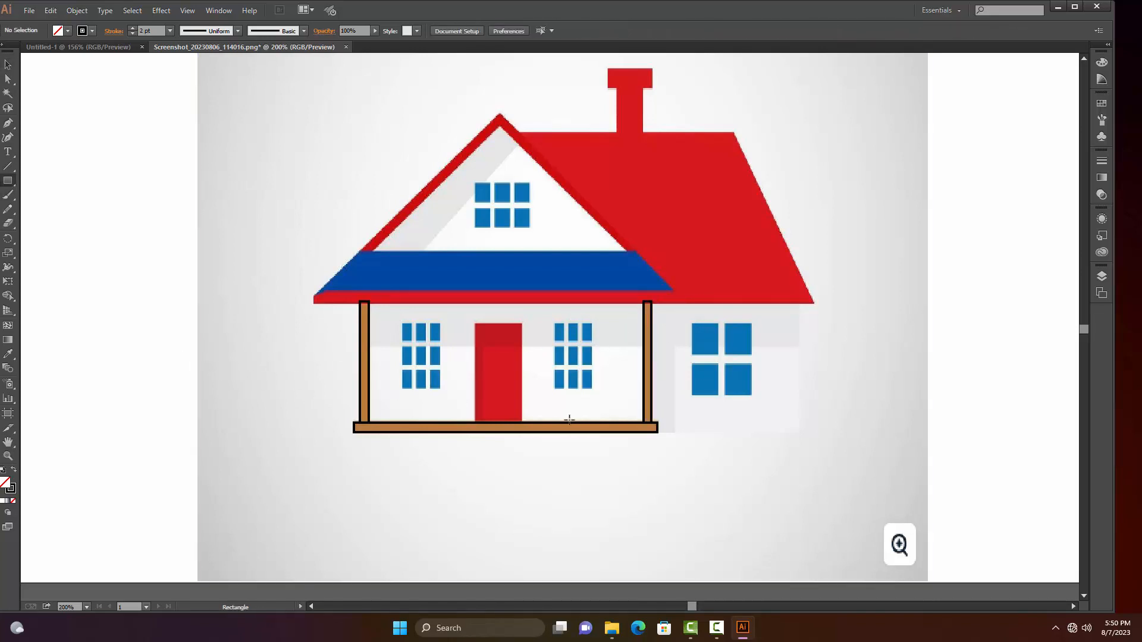
drag(475, 423, 523, 324)
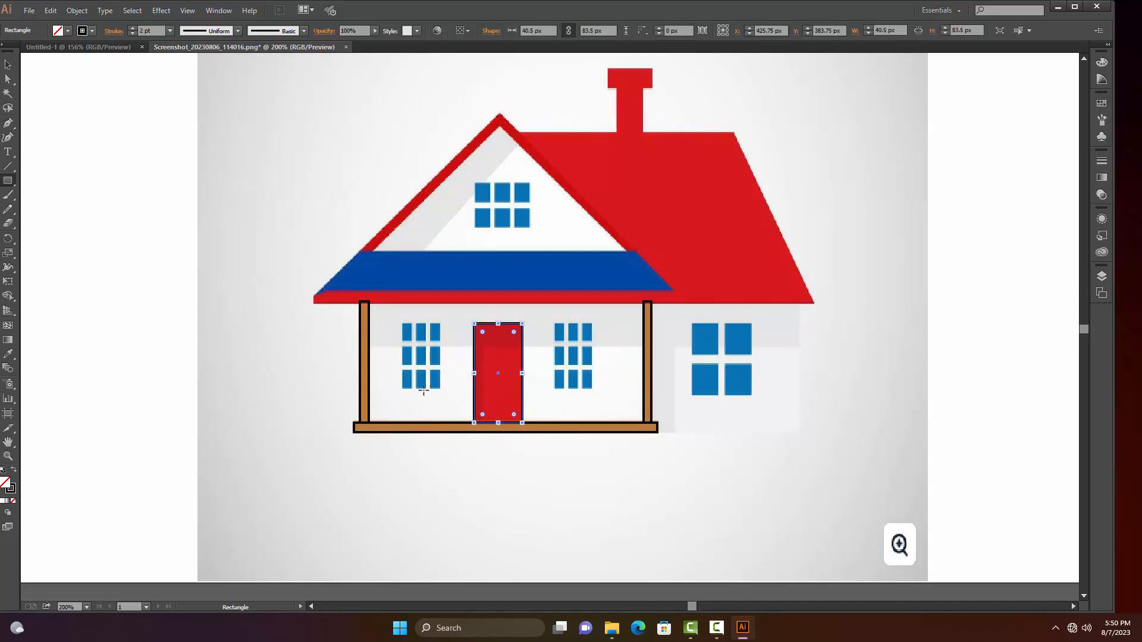
key(v)
click(210, 388)
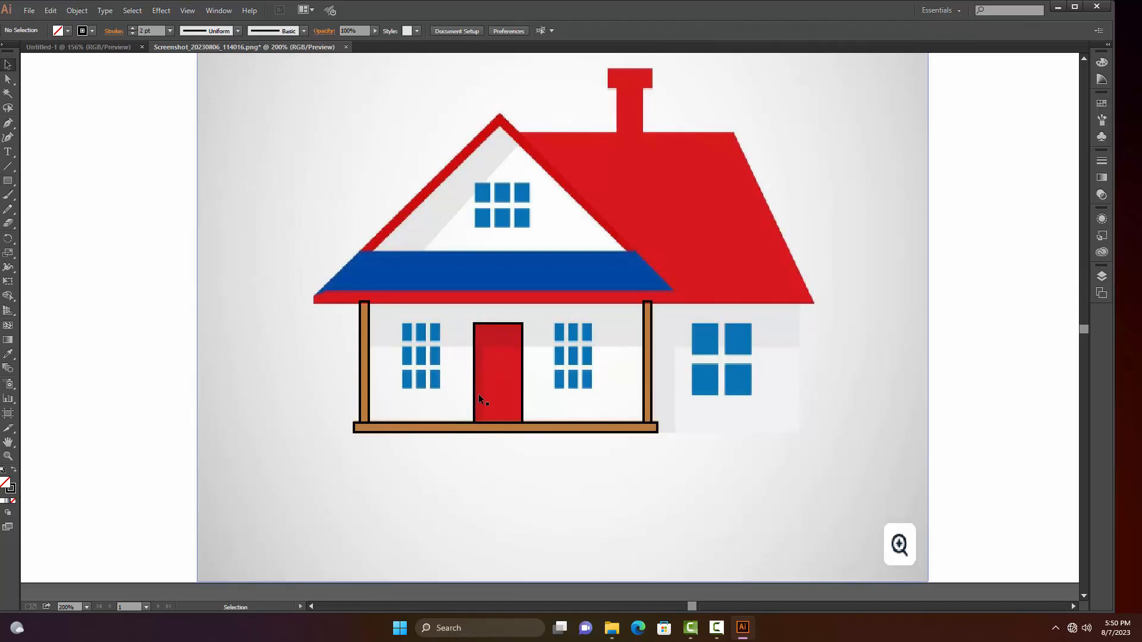
Trace the red roof's bottom edge, right slope and ridge with the Pen tool, ending where the ridge meets the gable
key(p)
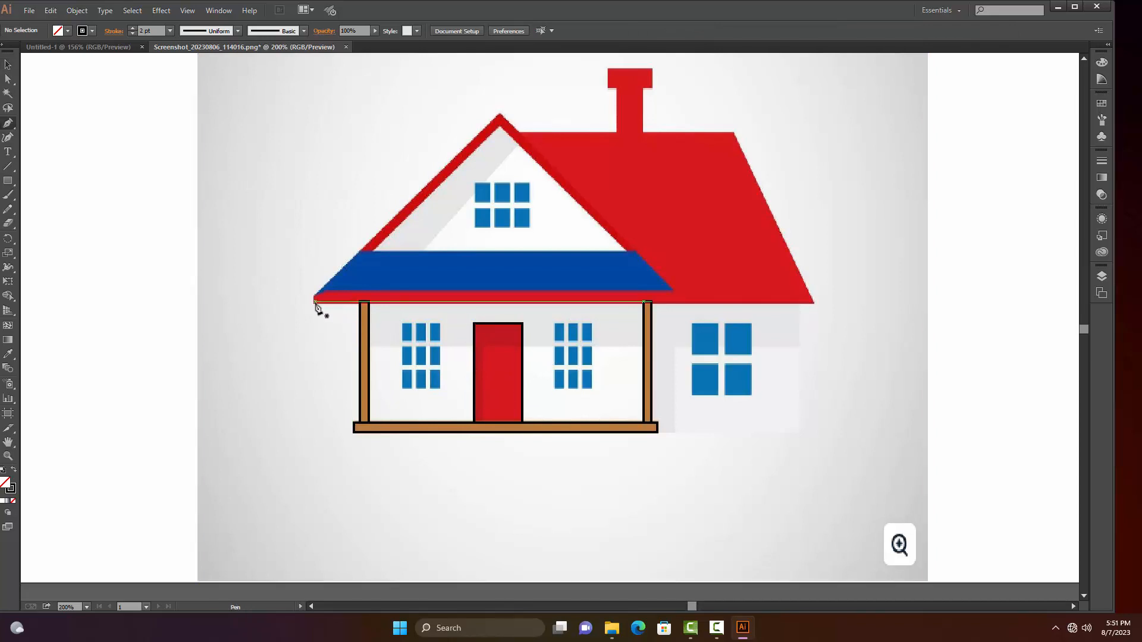
click(443, 314)
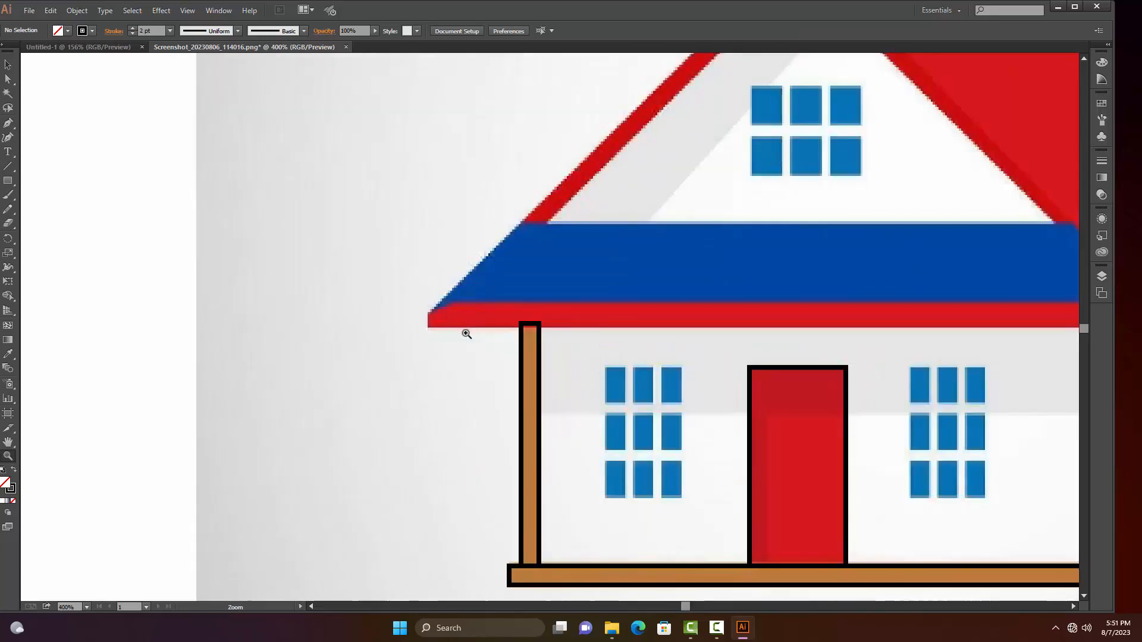
drag(599, 382, 238, 388)
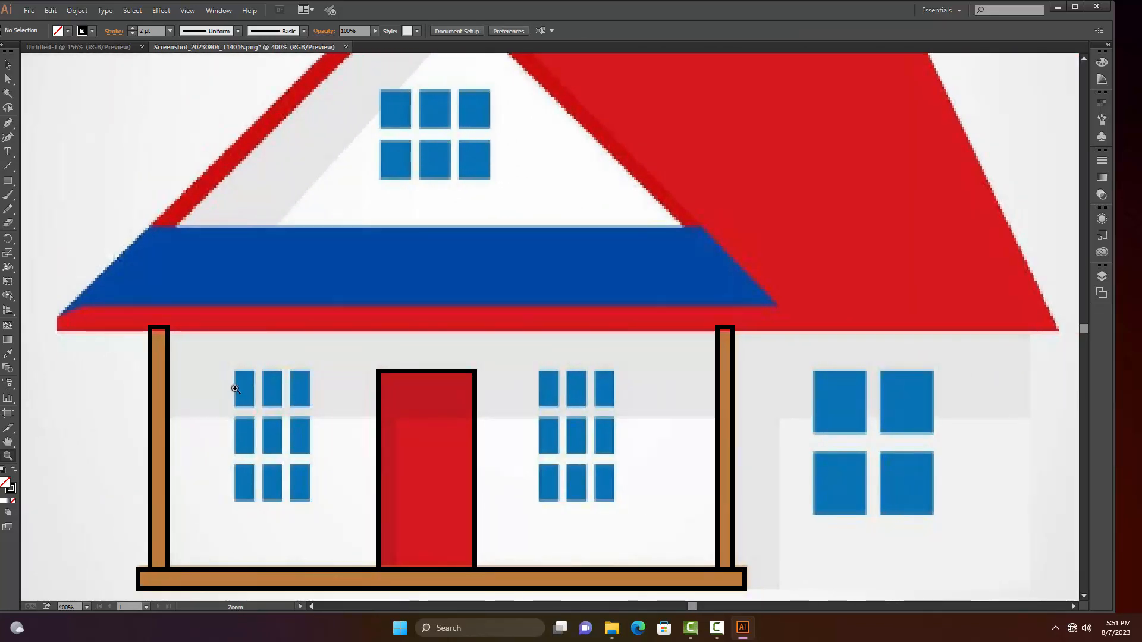
click(57, 331)
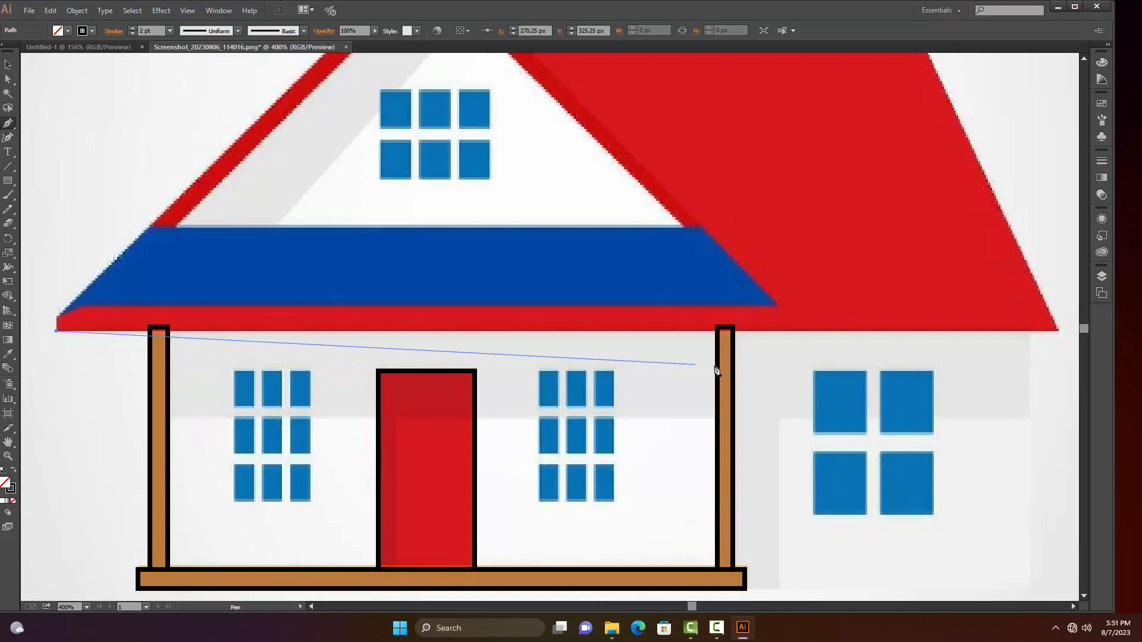
click(1057, 330)
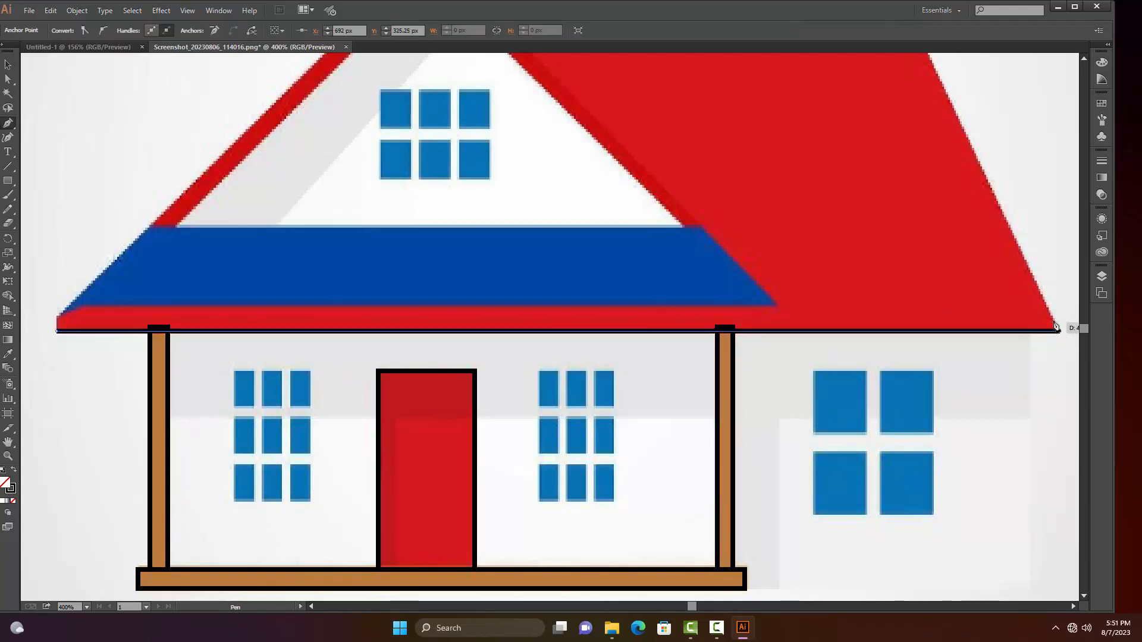
drag(935, 237, 921, 414)
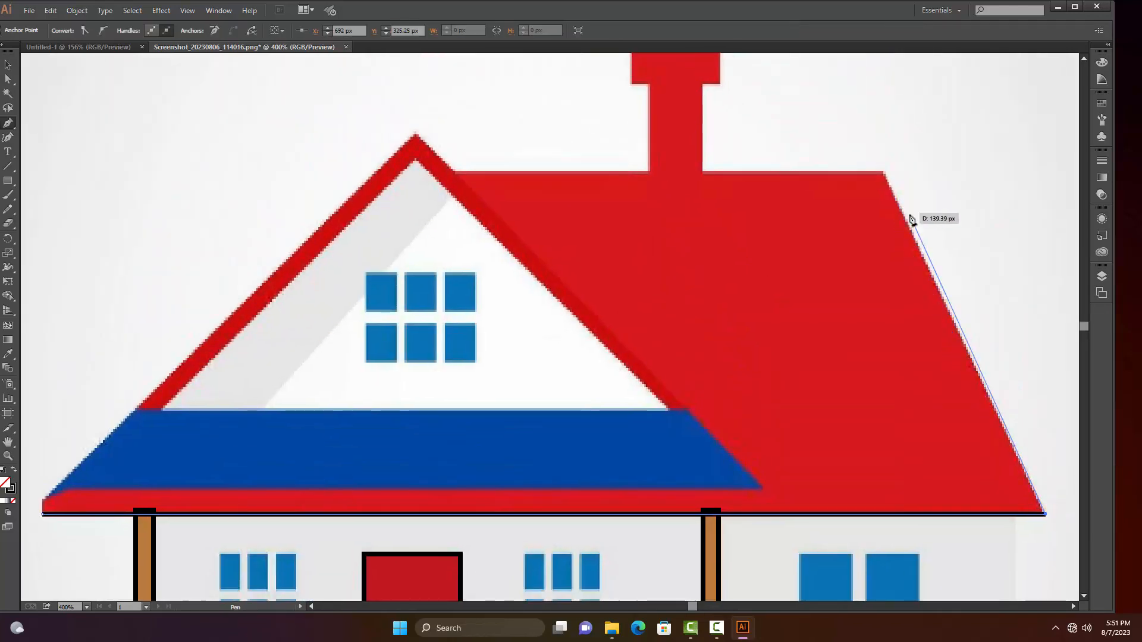
click(882, 172)
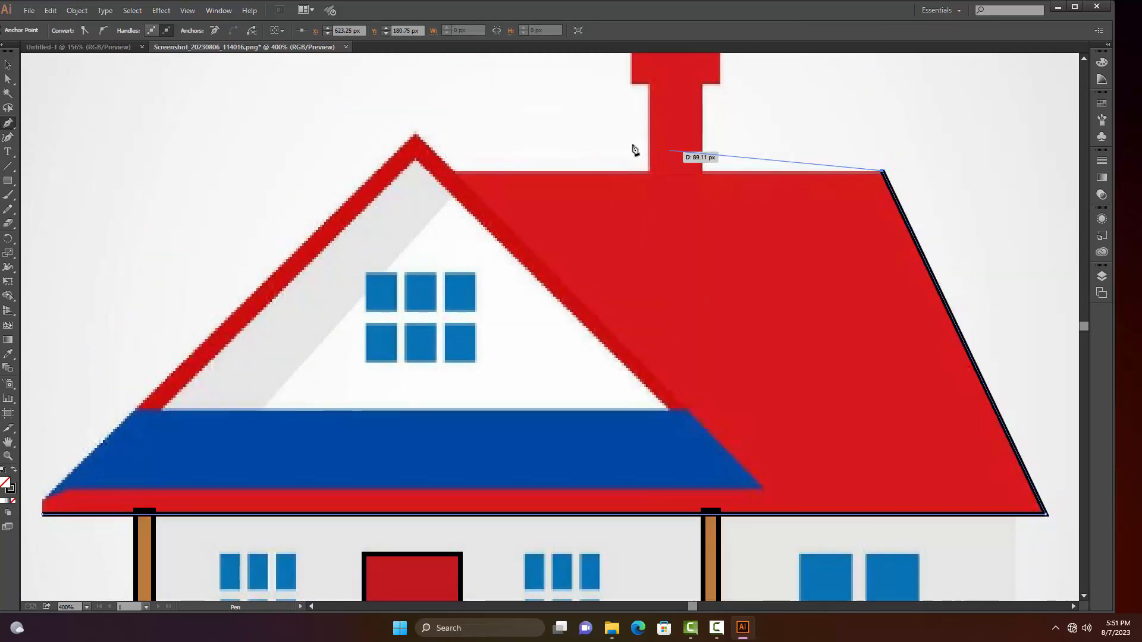
click(454, 172)
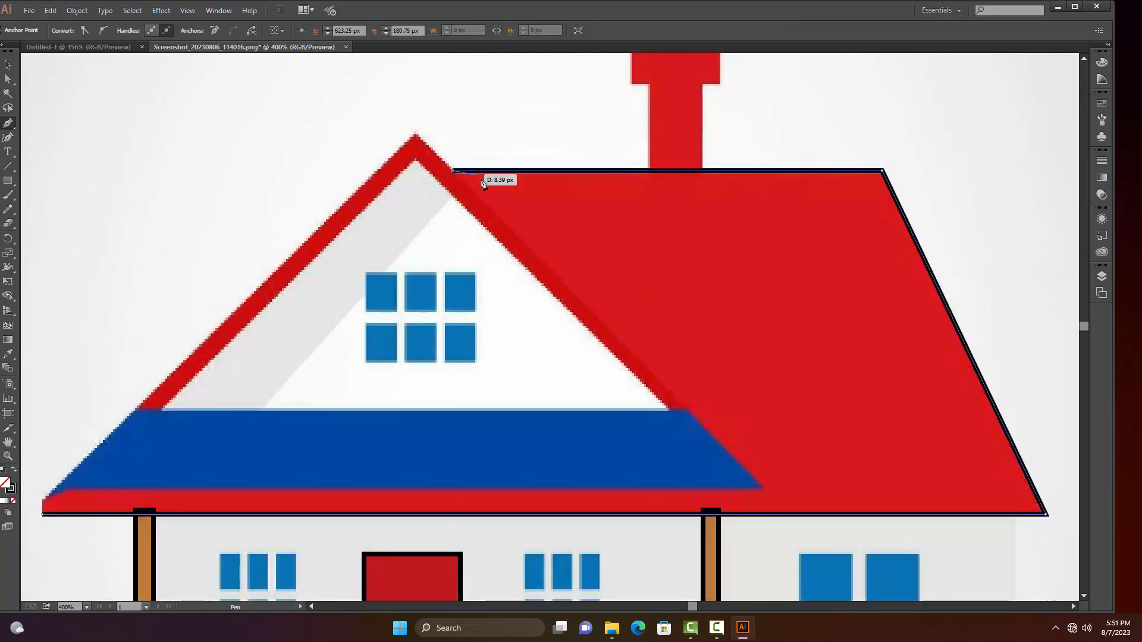
Continue the roof path down the gable's right slope and along the blue band's lower edge, closing it at the left eave
click(764, 488)
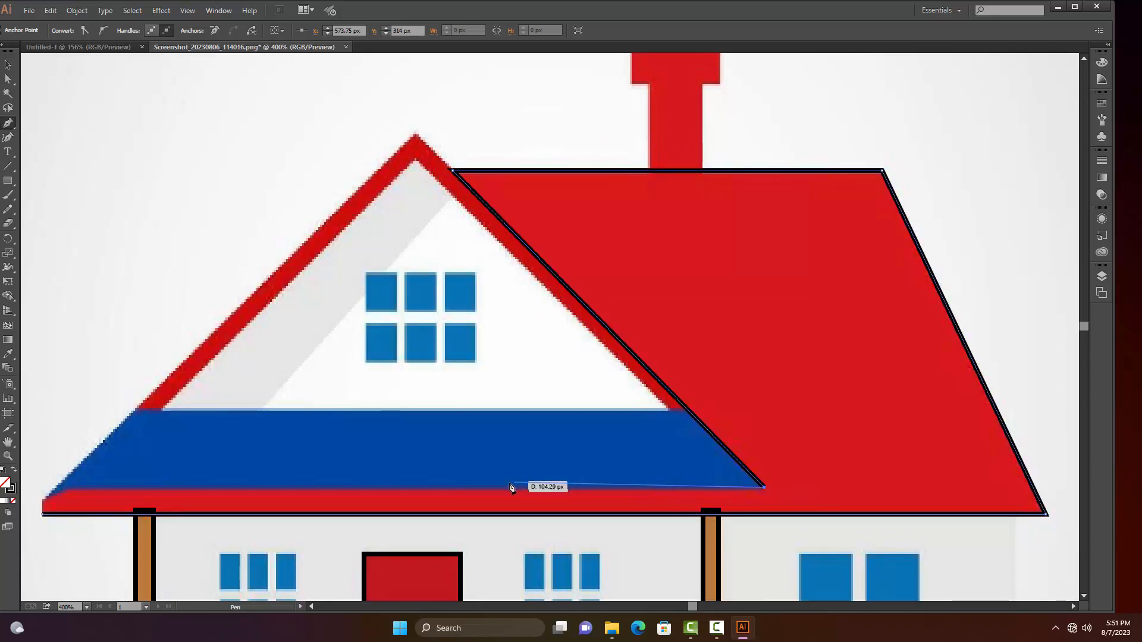
key(ctrl+z)
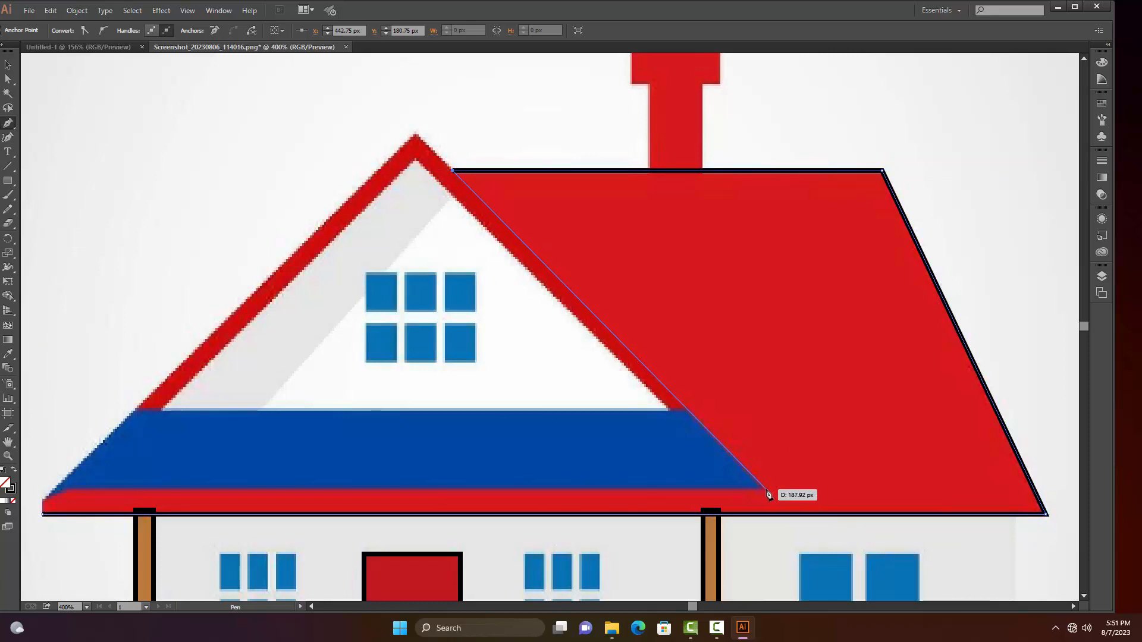
click(765, 488)
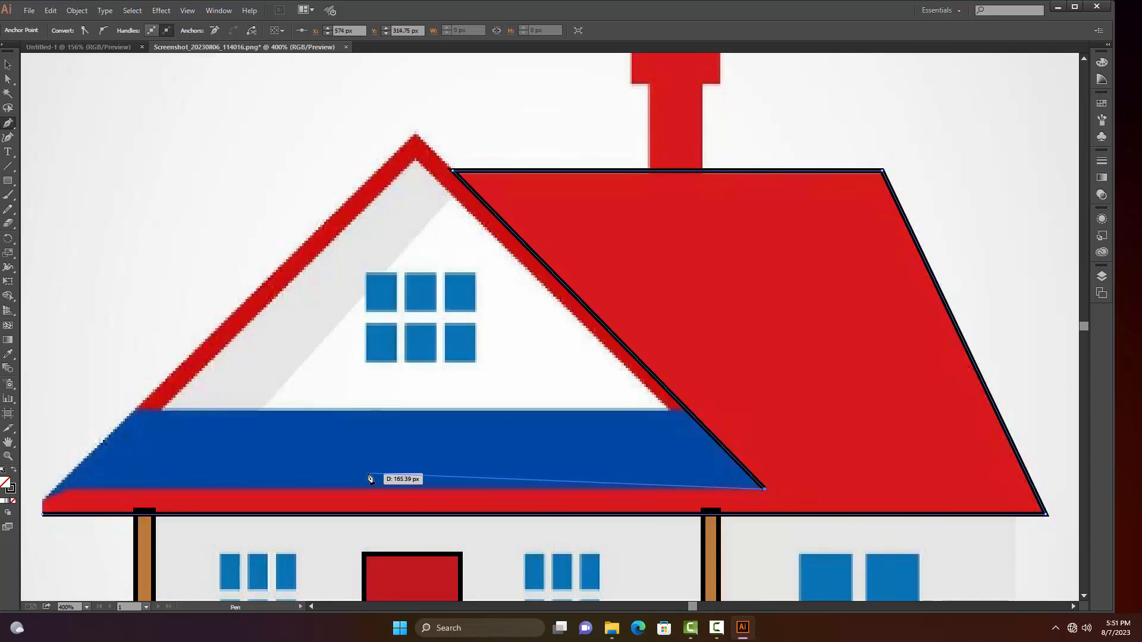
click(67, 491)
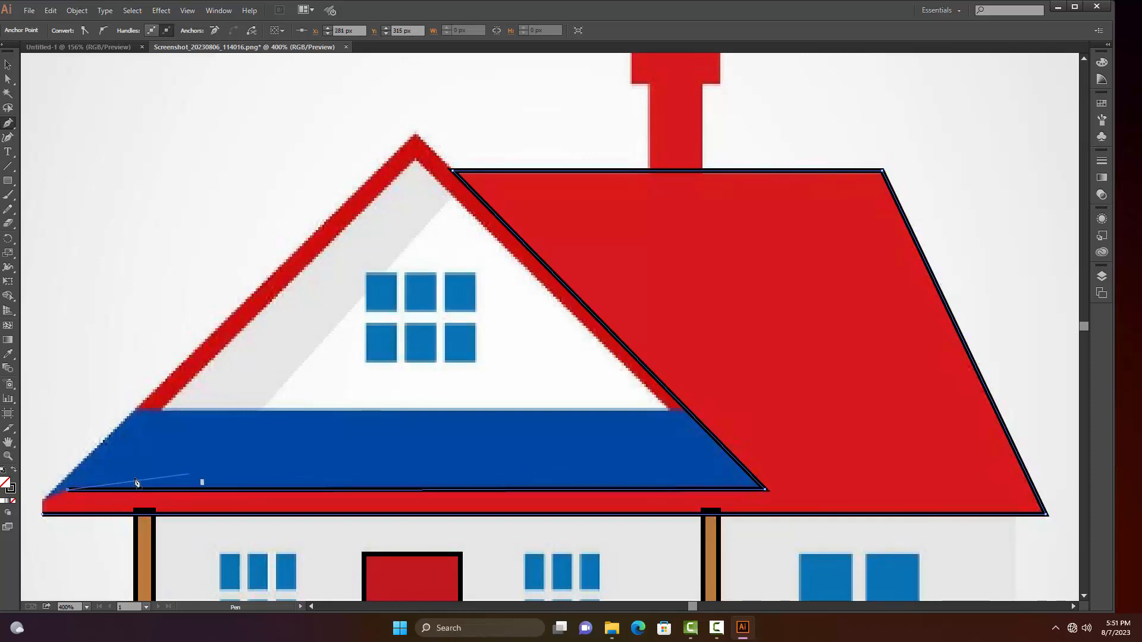
click(42, 500)
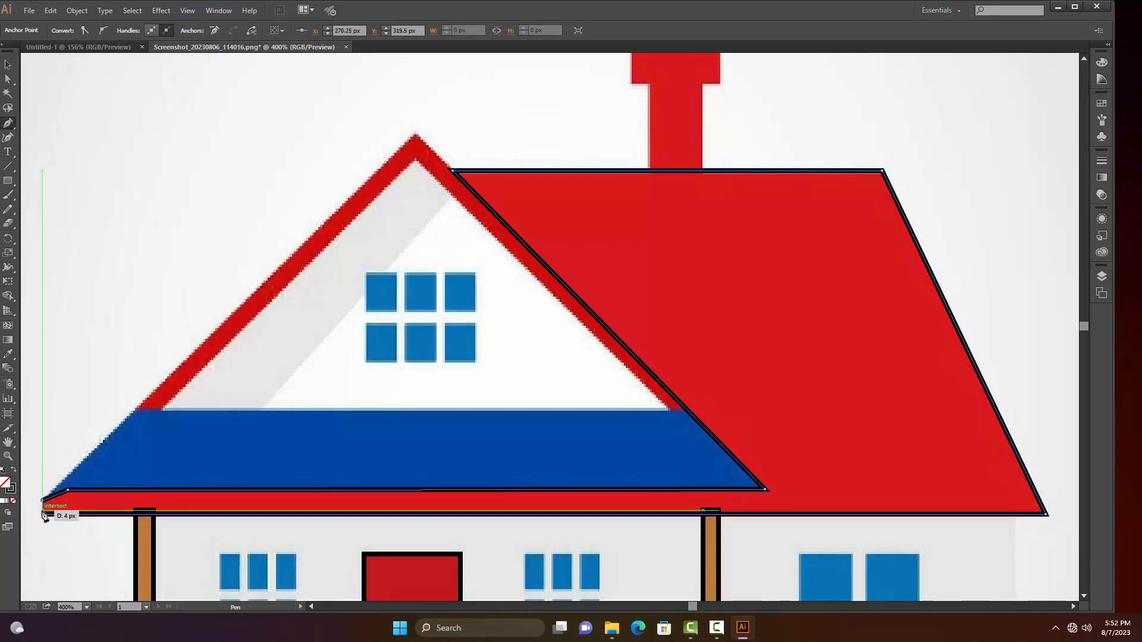
key(v)
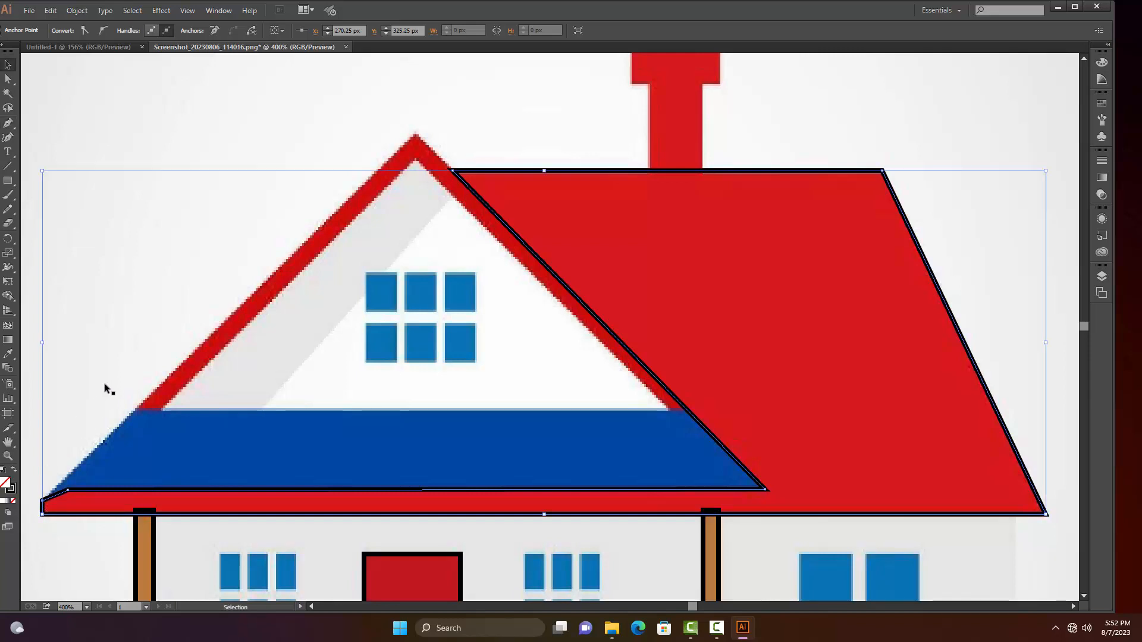
click(105, 385)
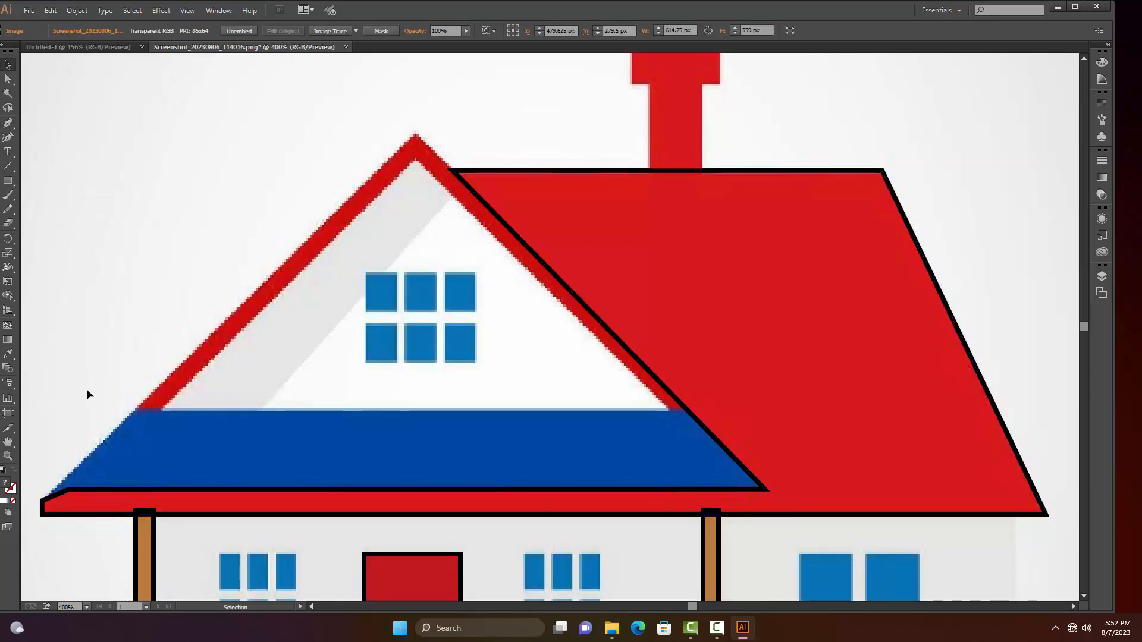
Trace the blue band below the gable as a closed path with the Pen tool, following its lower edge, slanted sides and top edge
key(p)
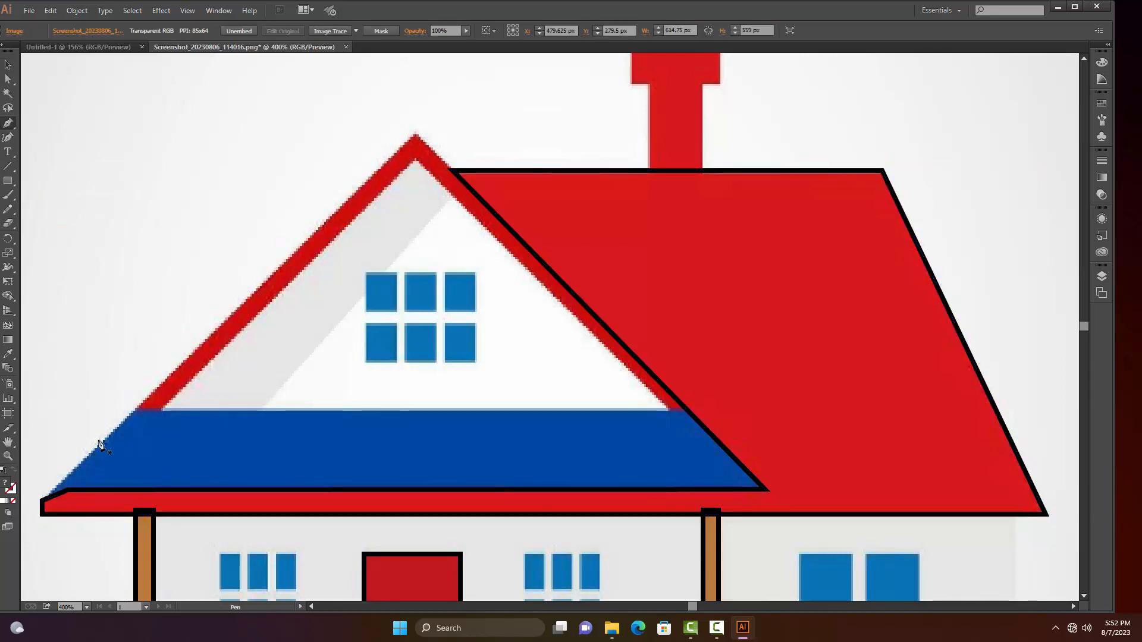
click(43, 499)
click(68, 491)
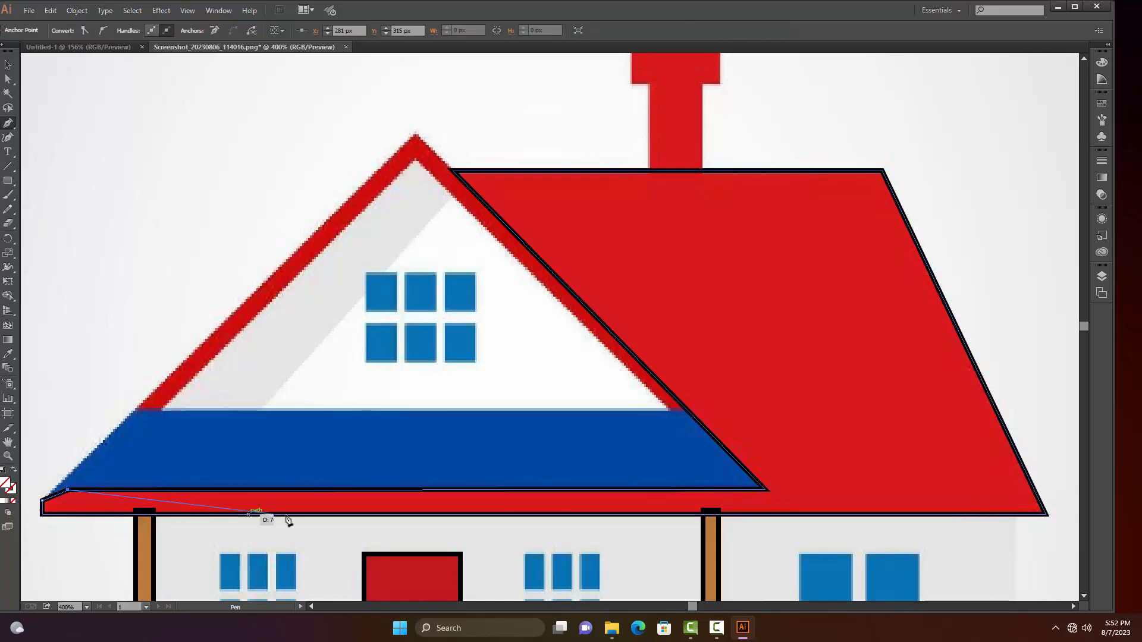
click(768, 489)
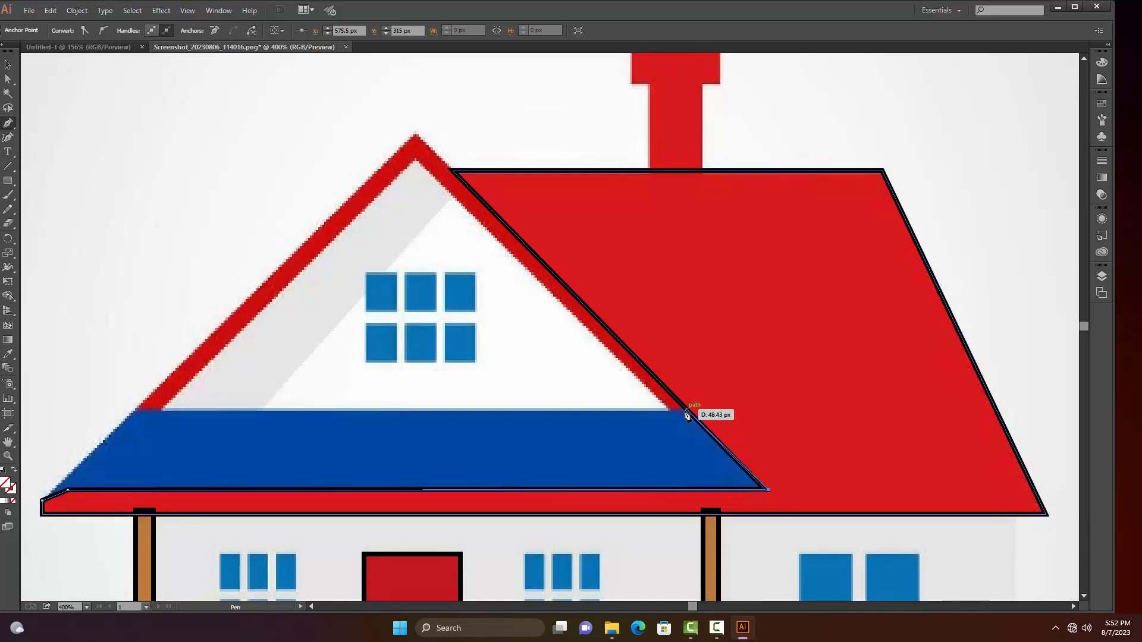
click(685, 409)
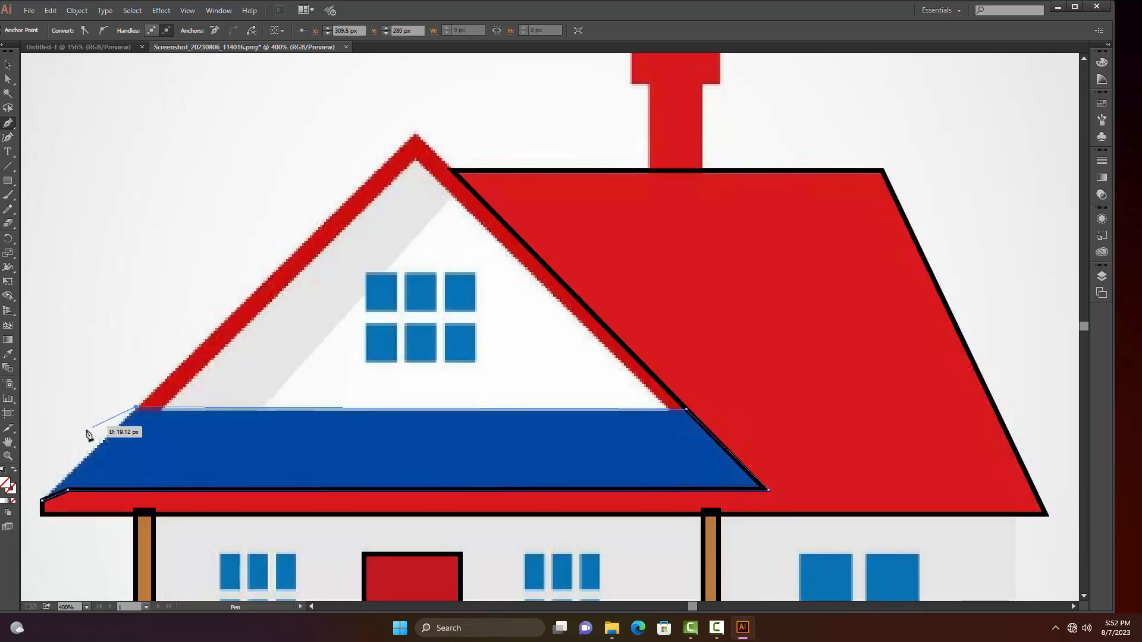
click(136, 410)
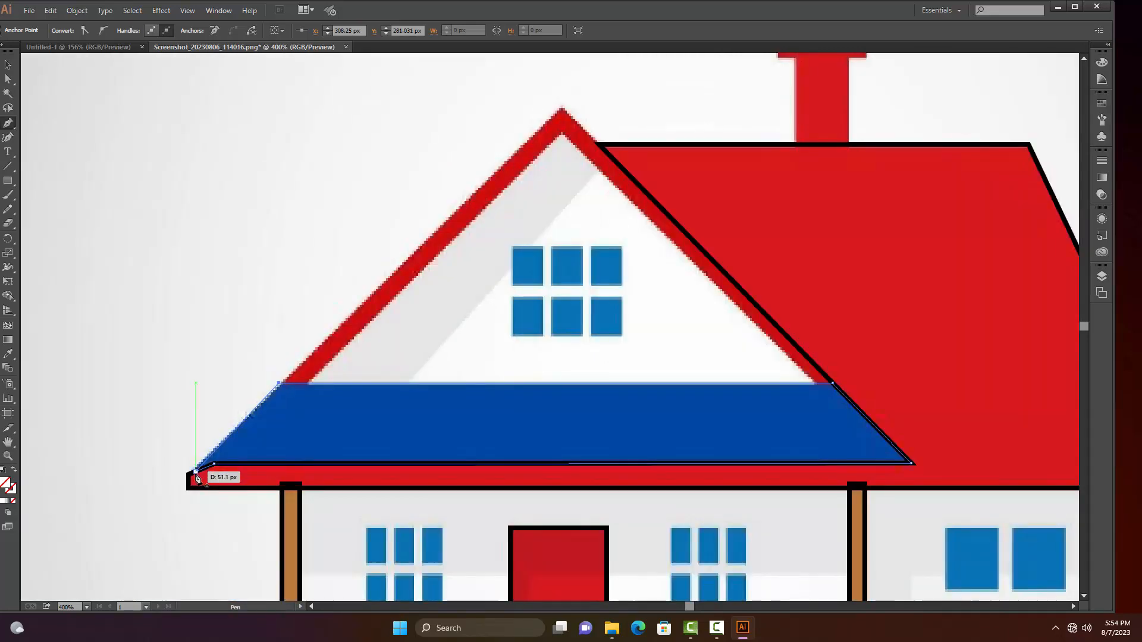
key(ctrl+z)
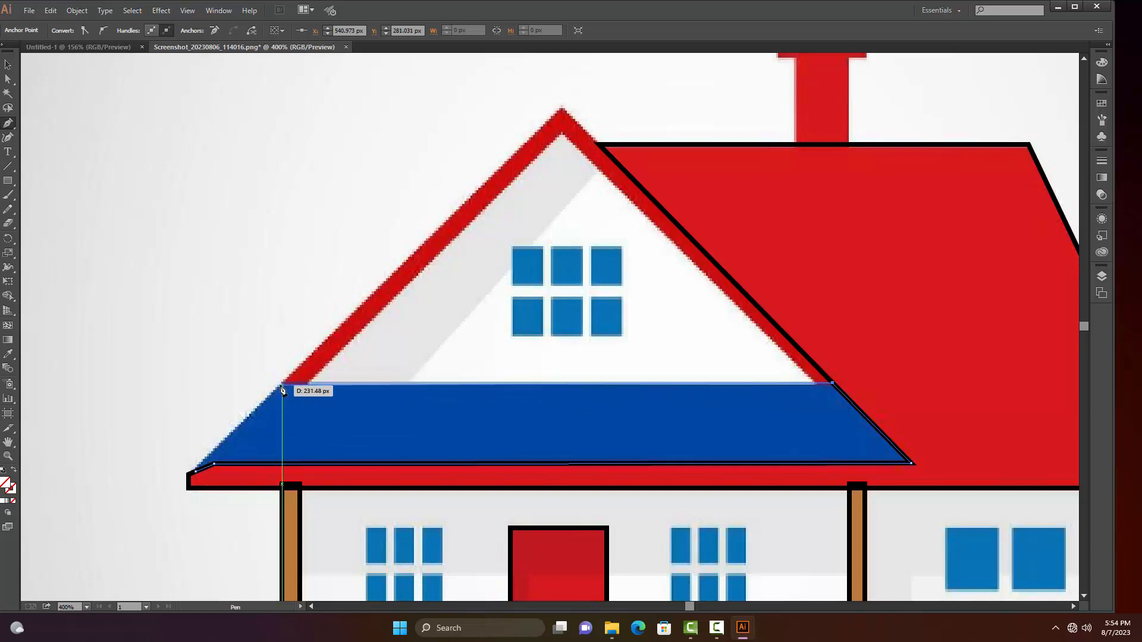
click(282, 386)
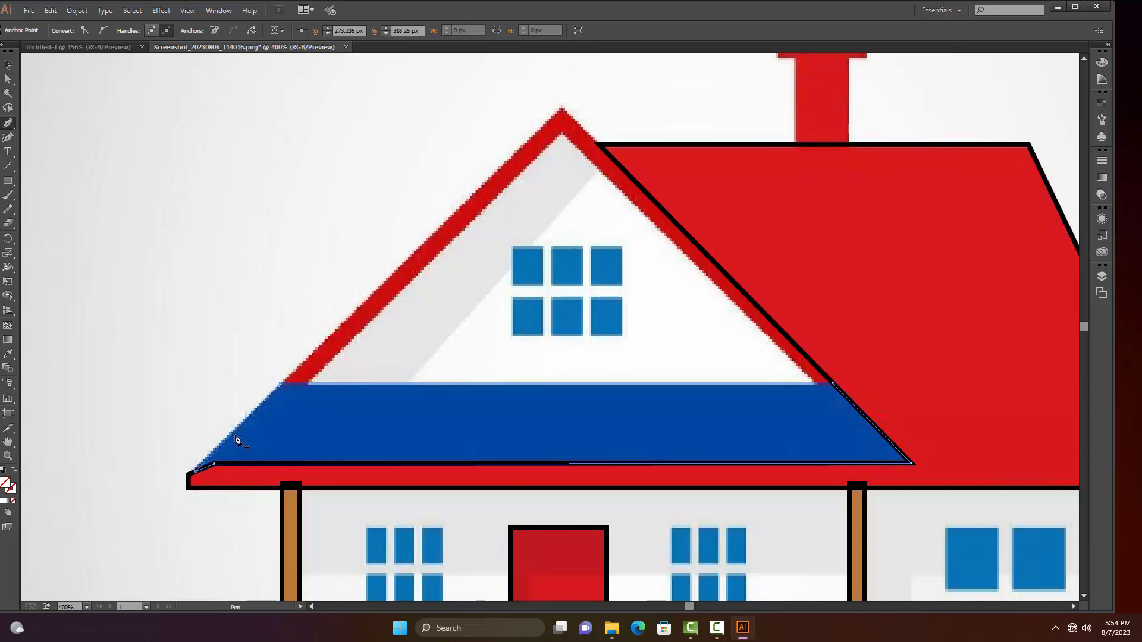
key(v)
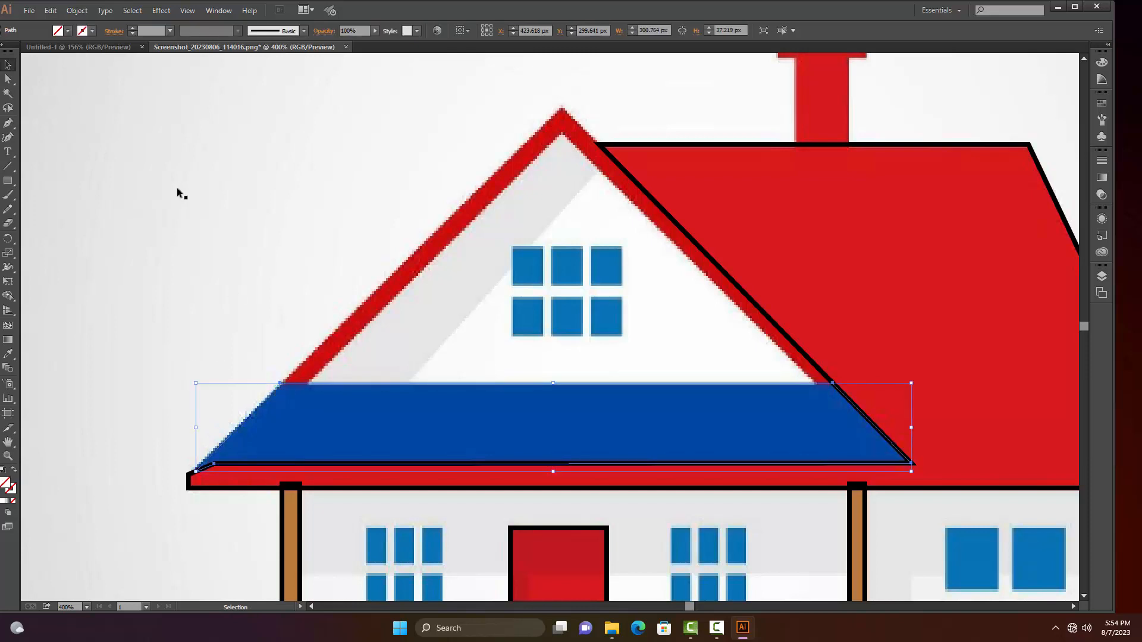
Give the blue band's path a black stroke as thick as the roof outline, and deselect it
click(169, 30)
click(181, 81)
click(315, 271)
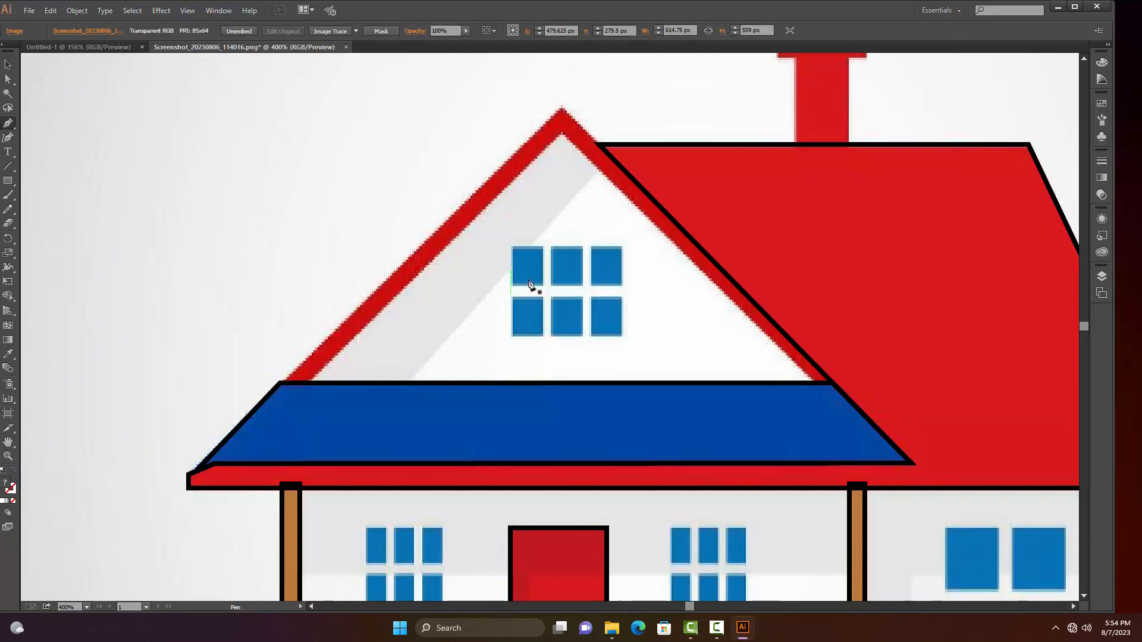
Trace the white gable triangle as a closed path with the Pen tool, following its base and both inner slopes, and deselect it
click(311, 385)
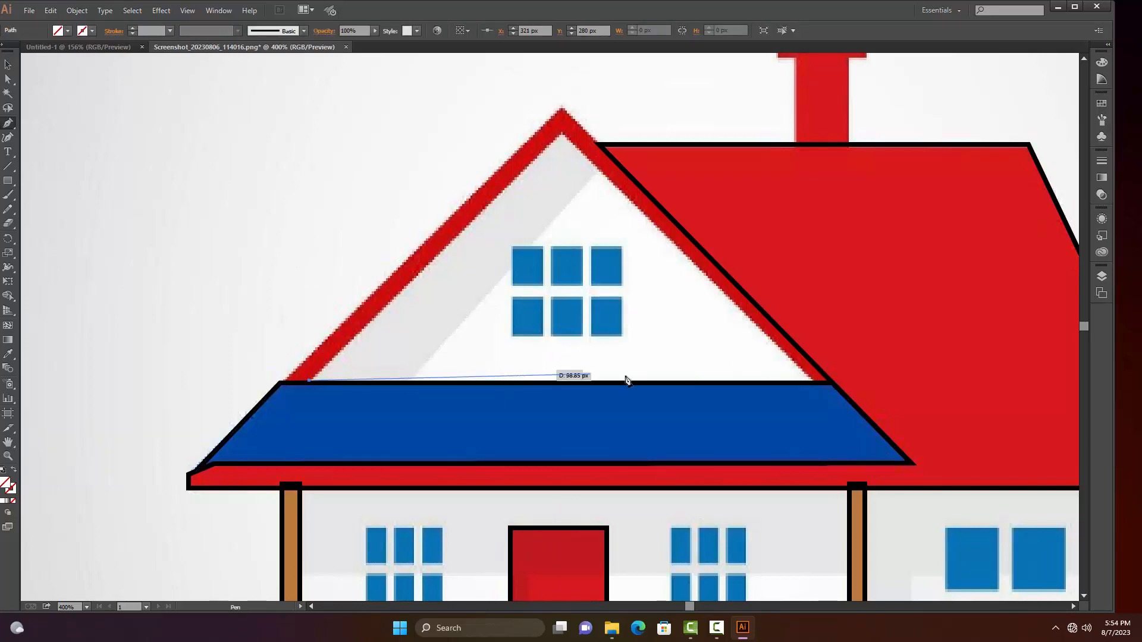
click(816, 383)
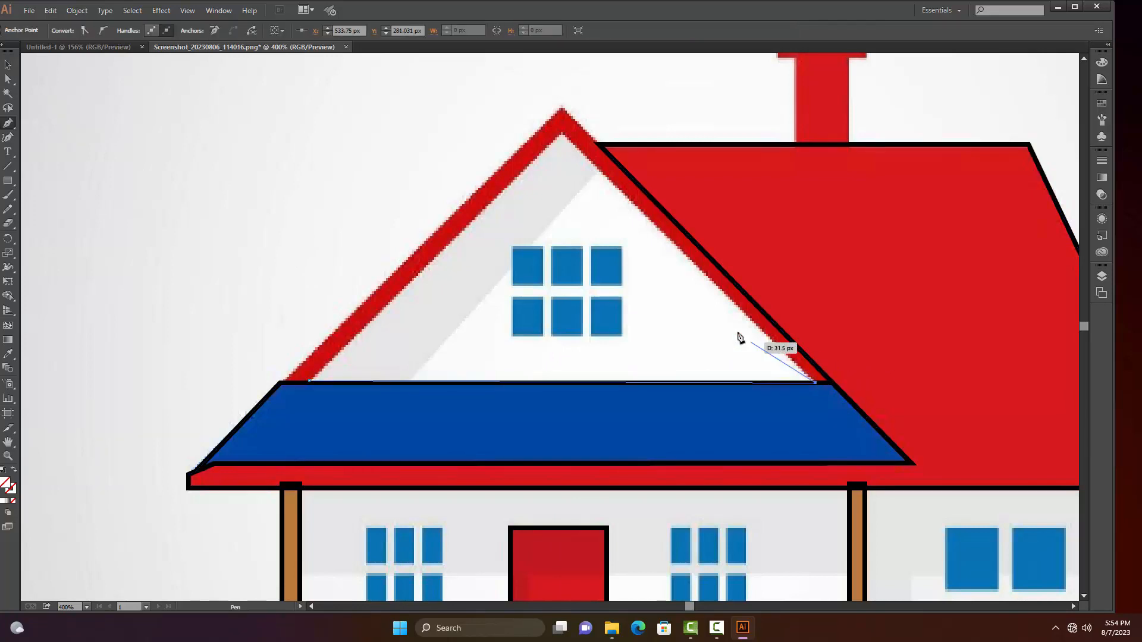
click(563, 136)
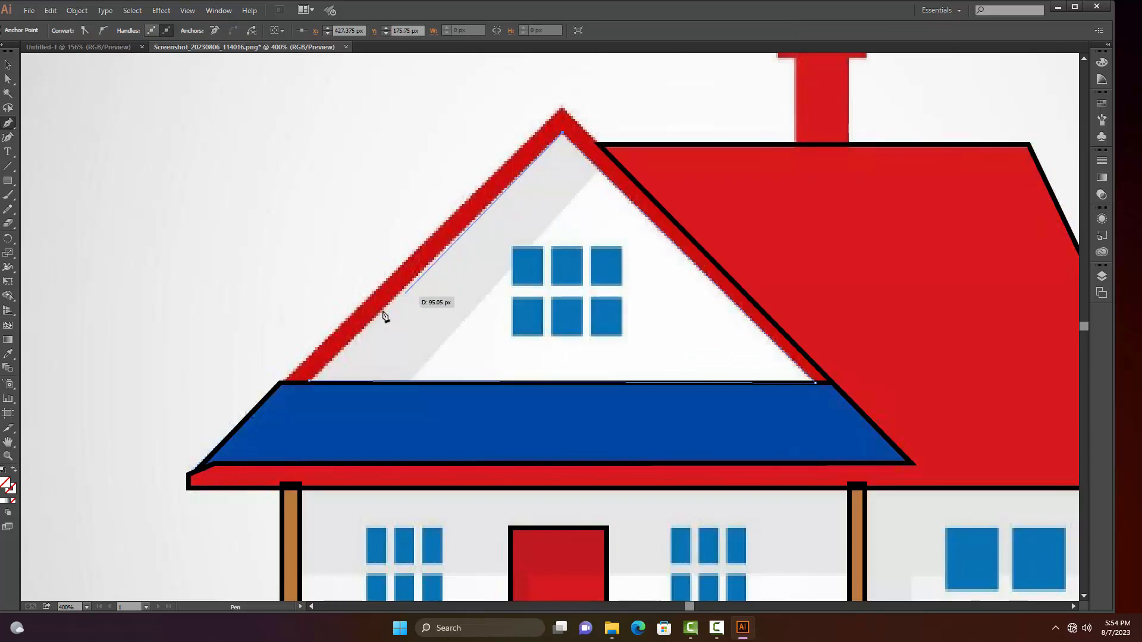
click(308, 385)
key(v)
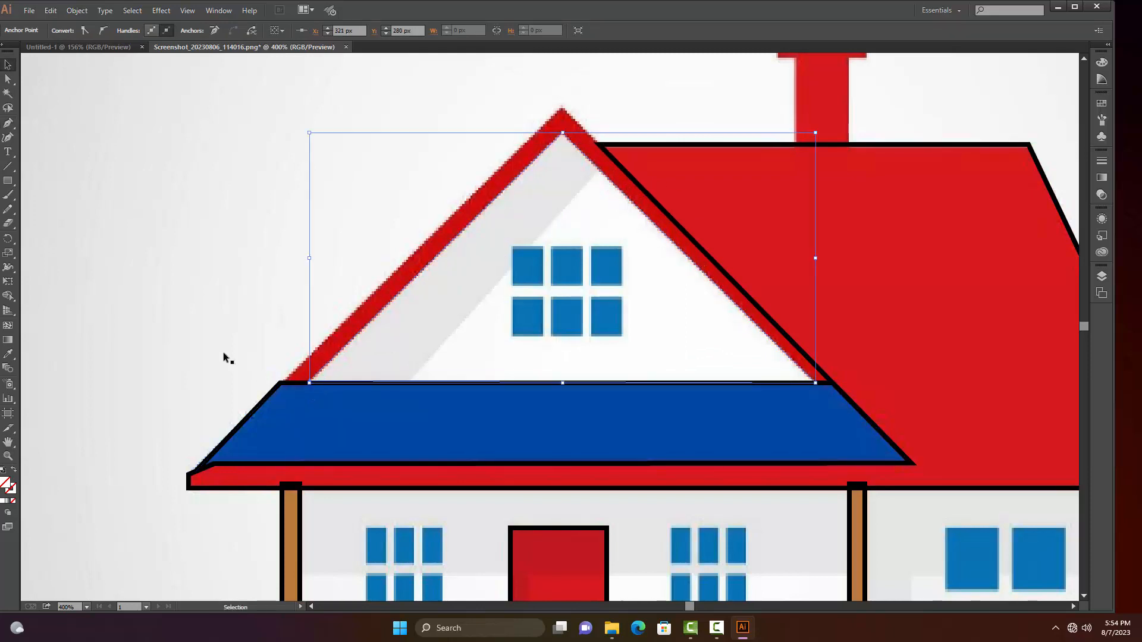
click(245, 180)
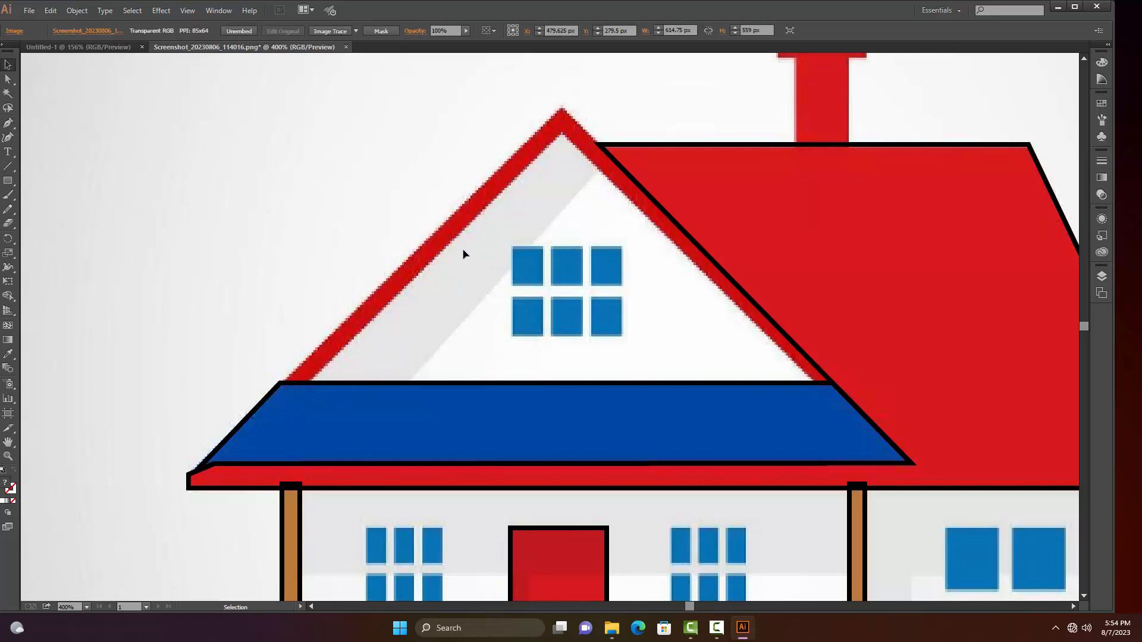
Give the white gable triangle's path a black stroke as thick as the roof outline, and deselect it
click(463, 235)
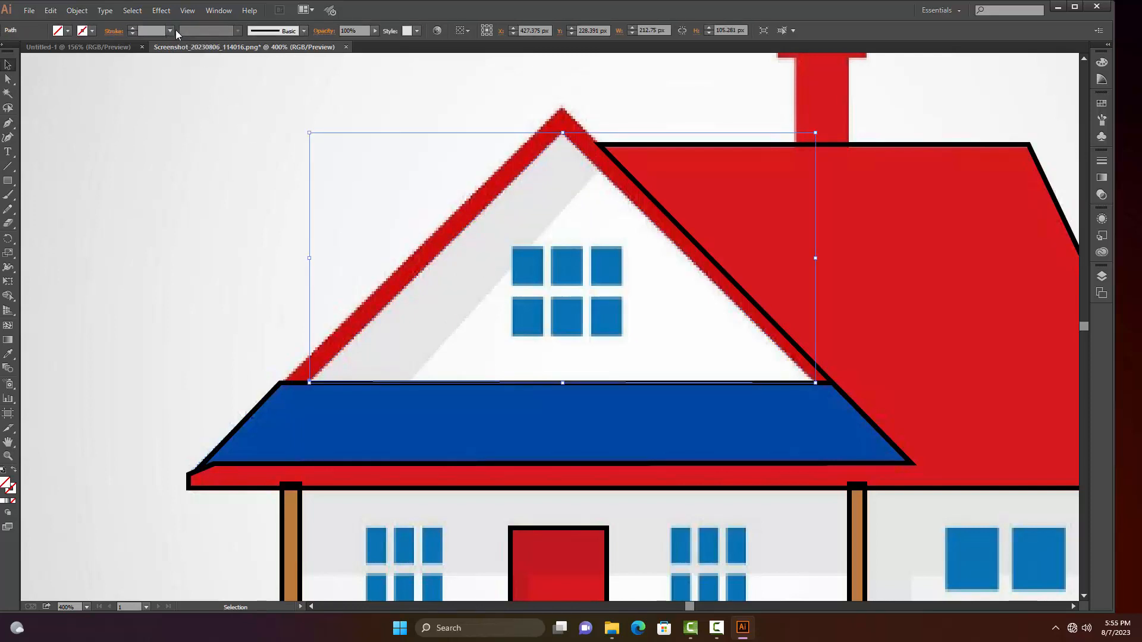
click(170, 31)
click(173, 89)
click(169, 180)
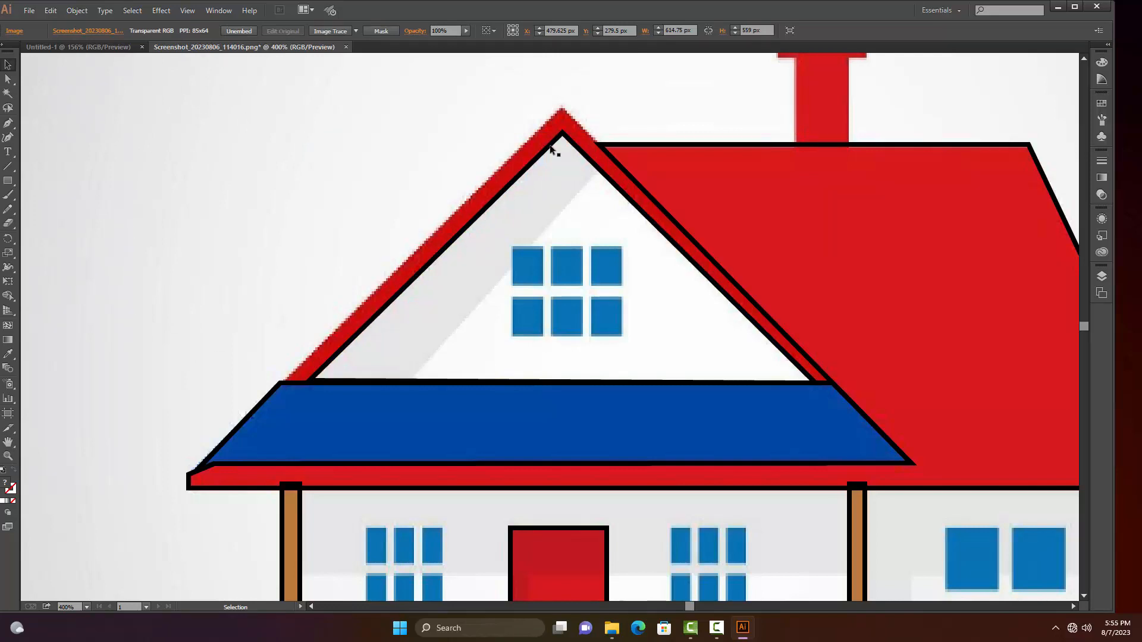
right_click(337, 149)
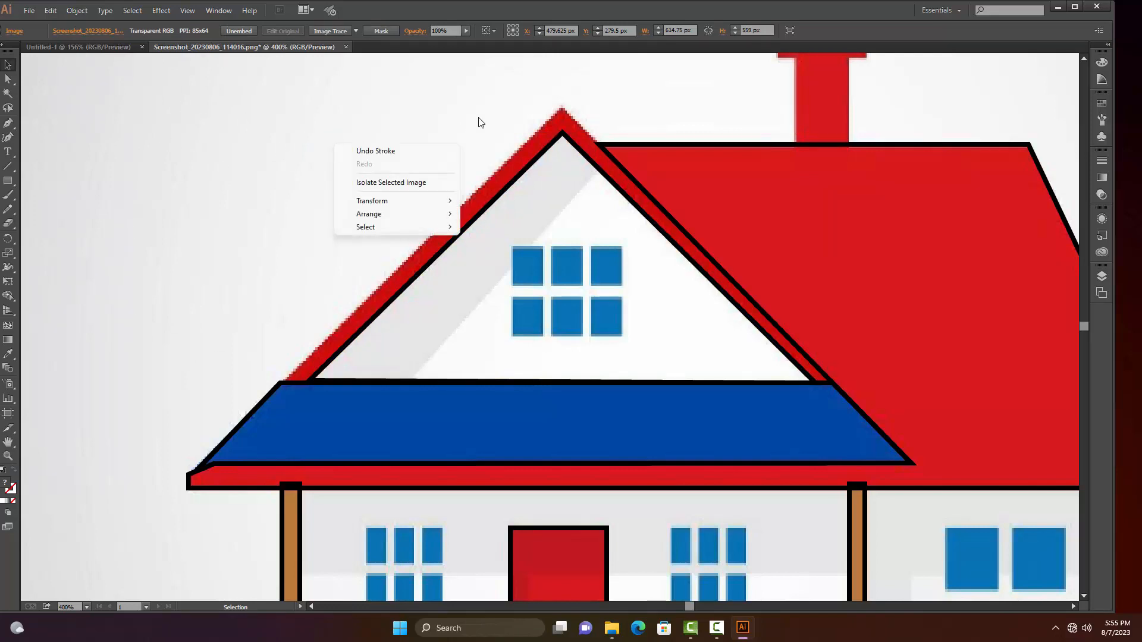
click(643, 101)
click(667, 145)
click(374, 135)
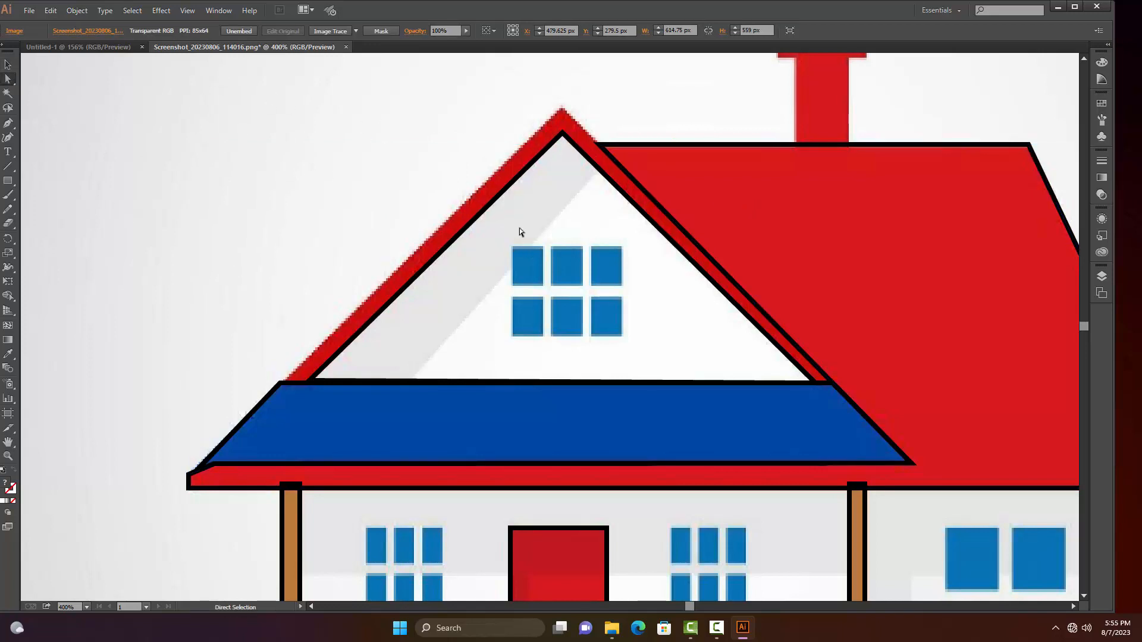
key(p)
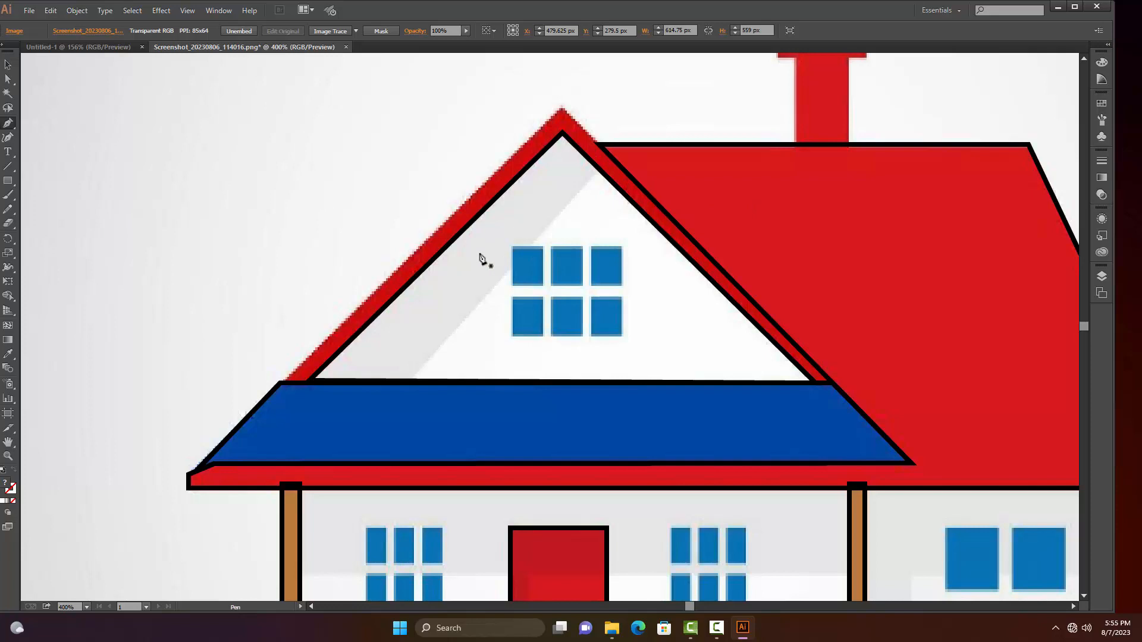
click(304, 381)
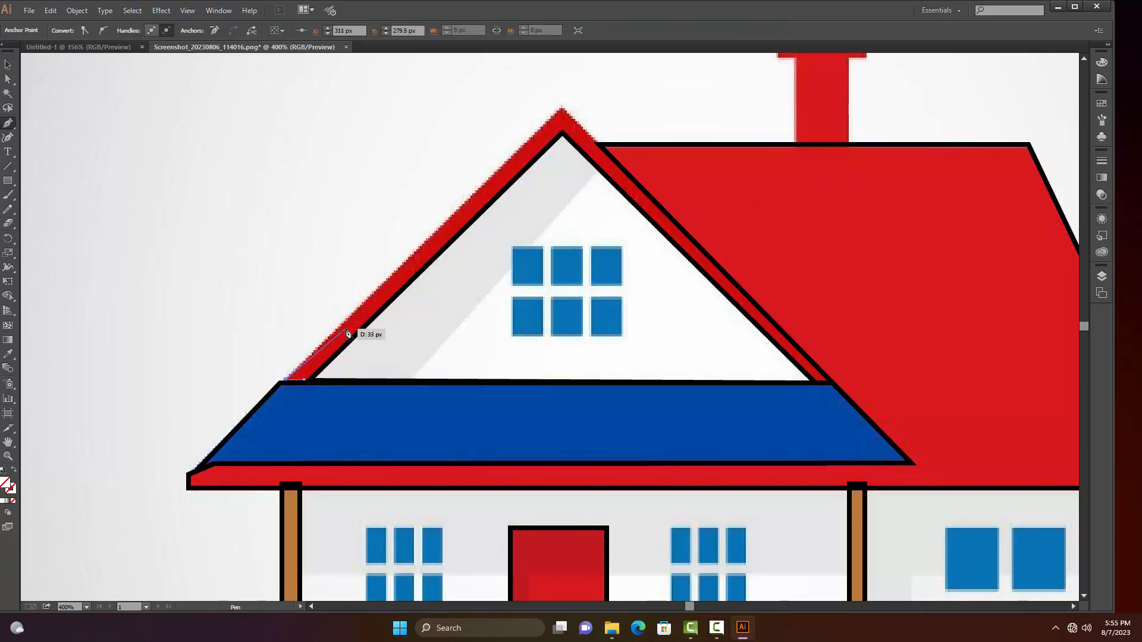
key(ctrl+z)
key(ctrl+z)
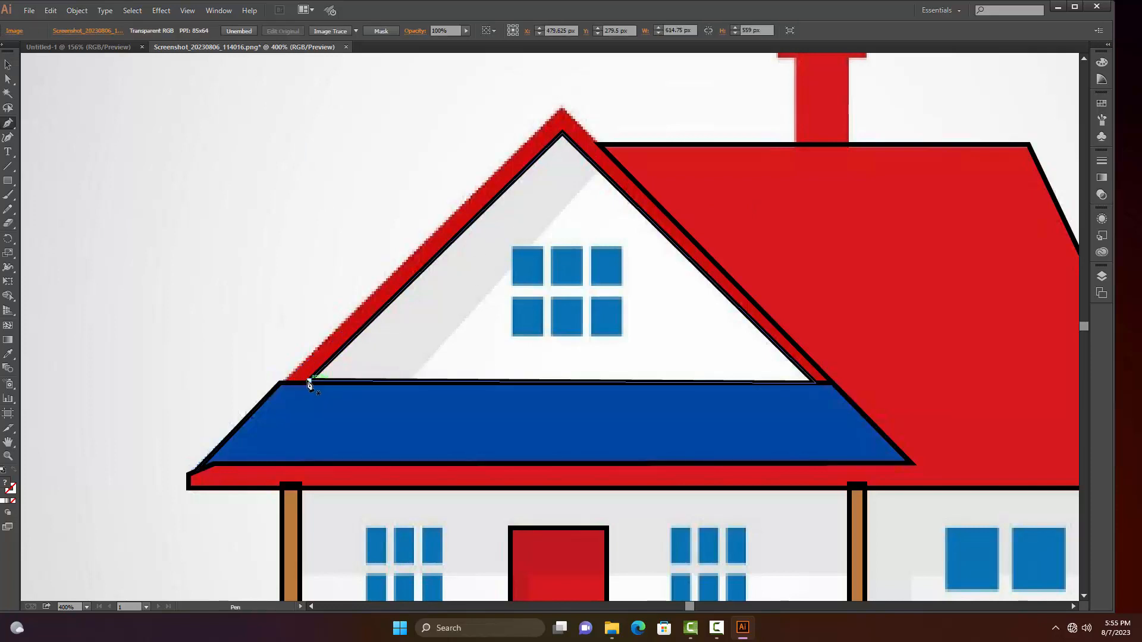
Trace the red gable trim as a closed Pen path along its outer slopes and back along the white triangle's edges, and deselect it
click(309, 380)
click(285, 382)
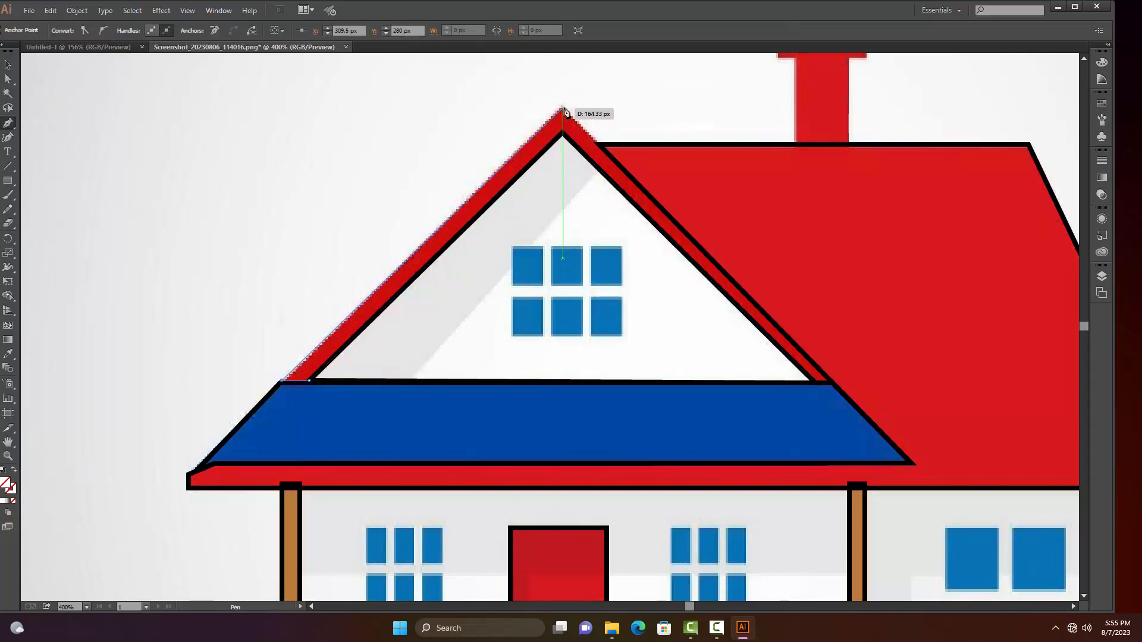
click(563, 109)
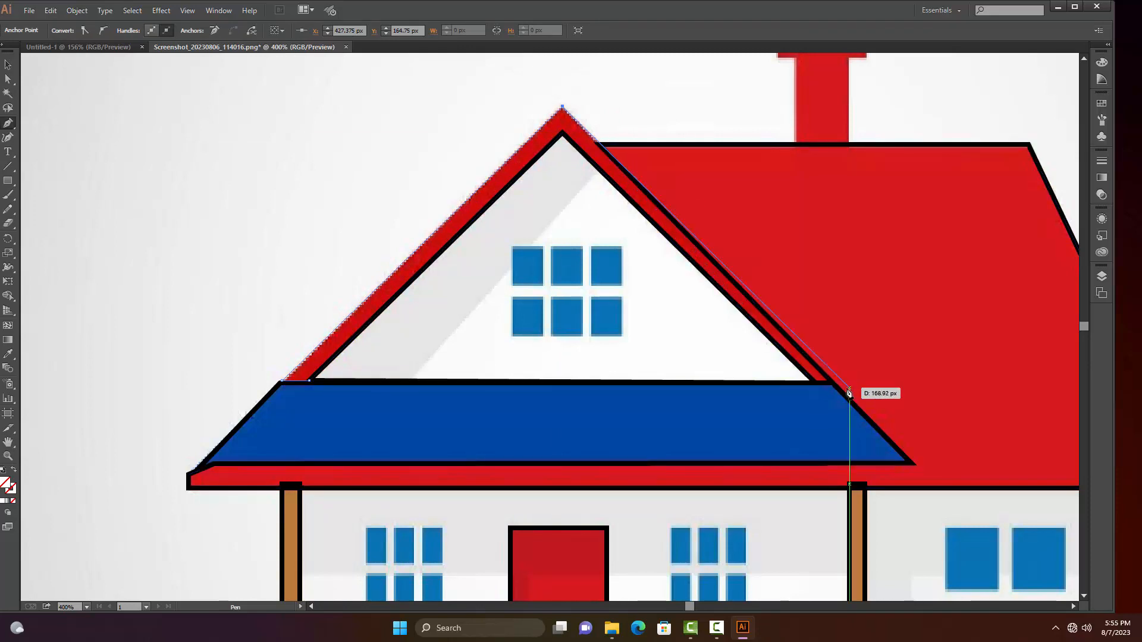
click(816, 383)
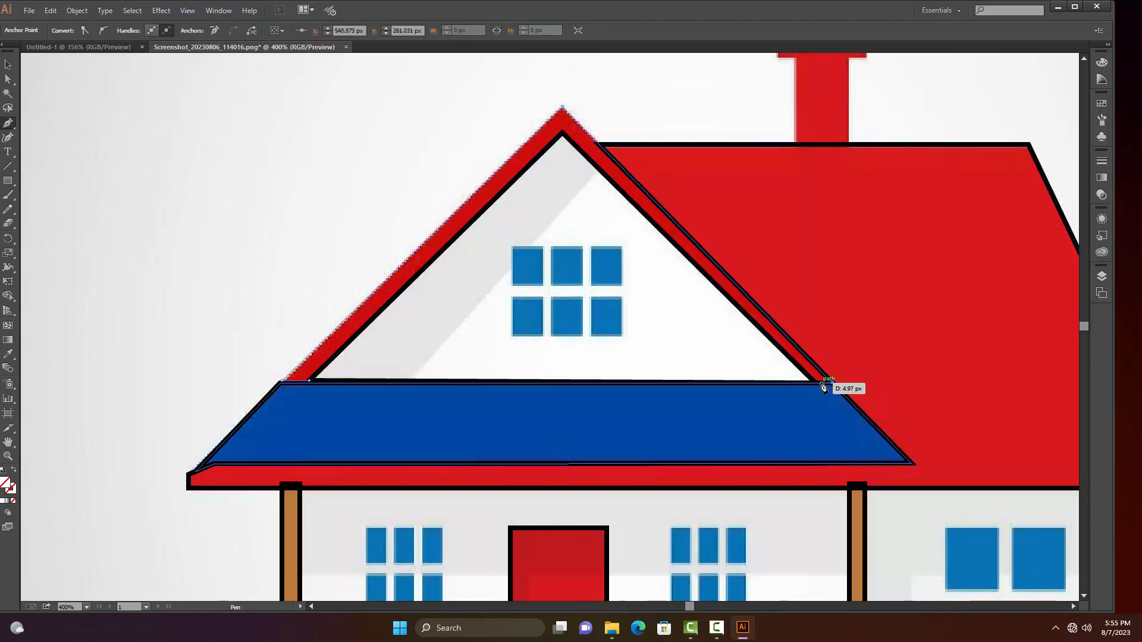
click(563, 133)
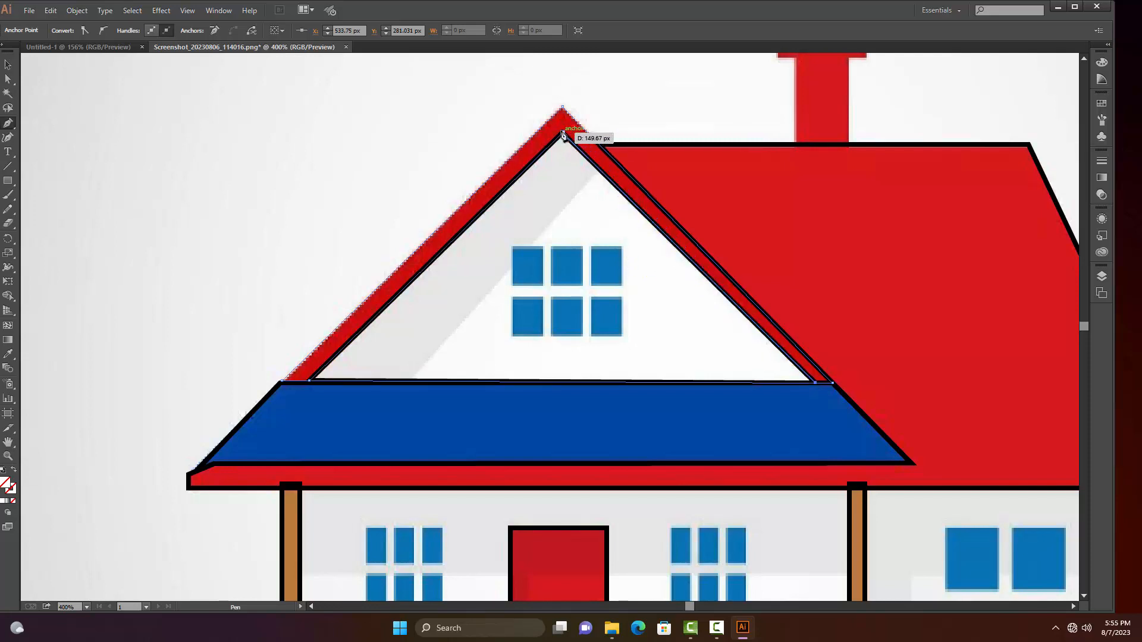
click(309, 381)
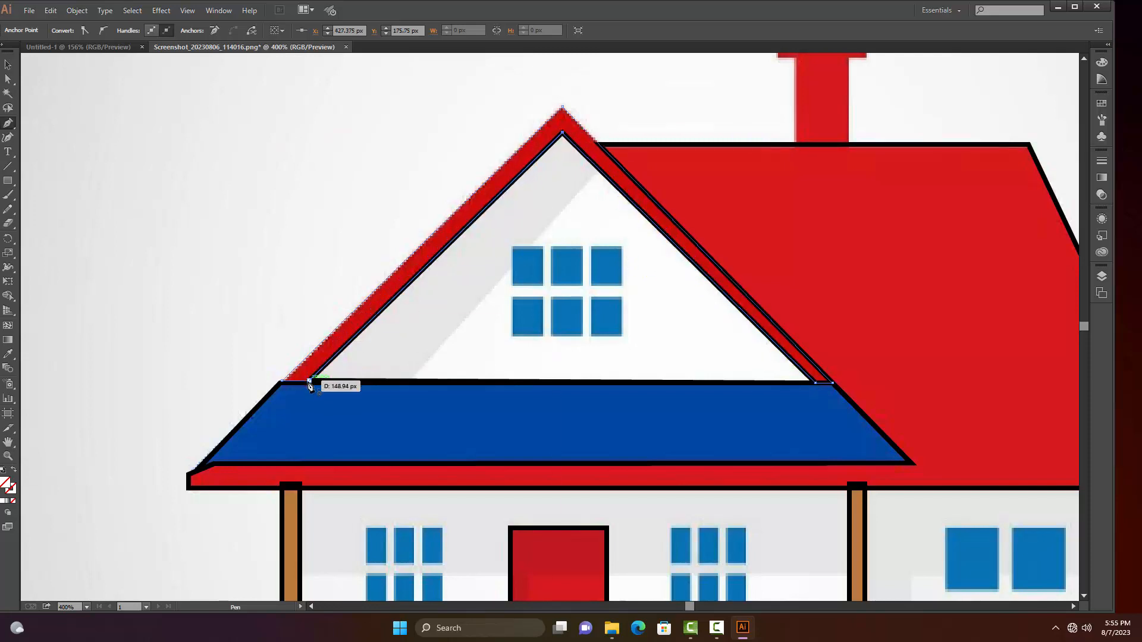
key(v)
click(185, 202)
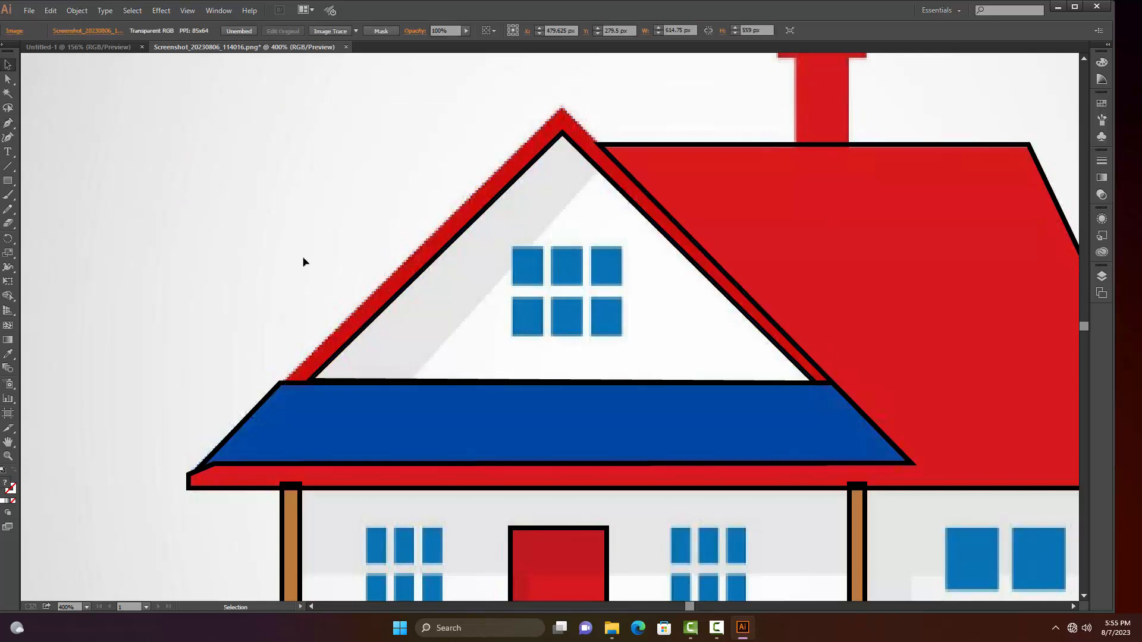
Give the red gable trim's path a black stroke matching the other outlines, and deselect it
click(407, 267)
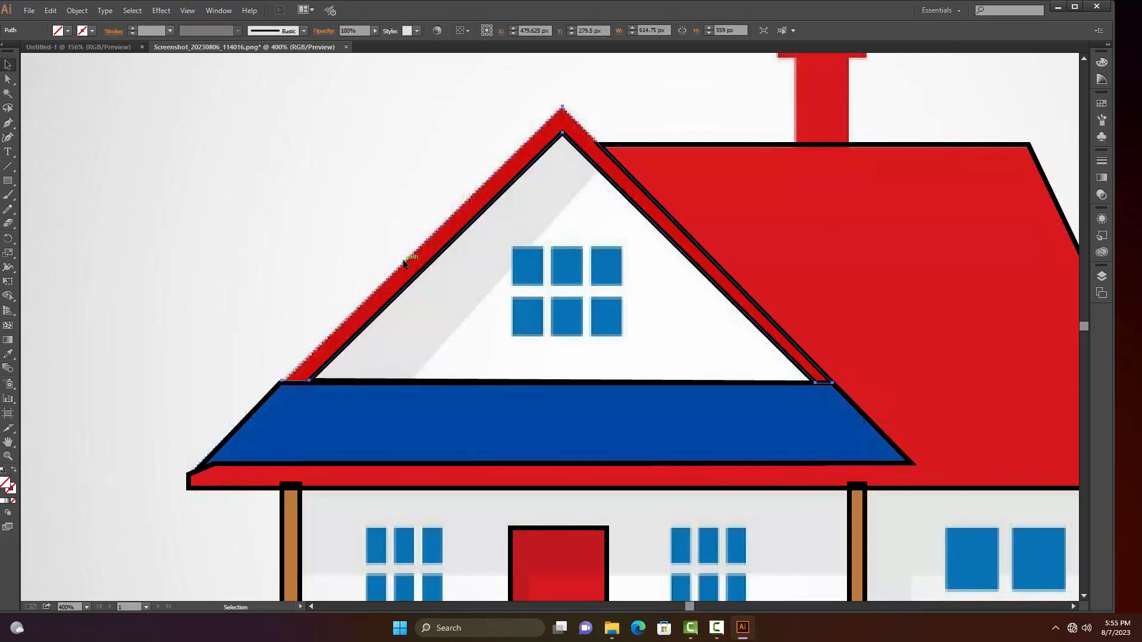
click(170, 30)
click(178, 95)
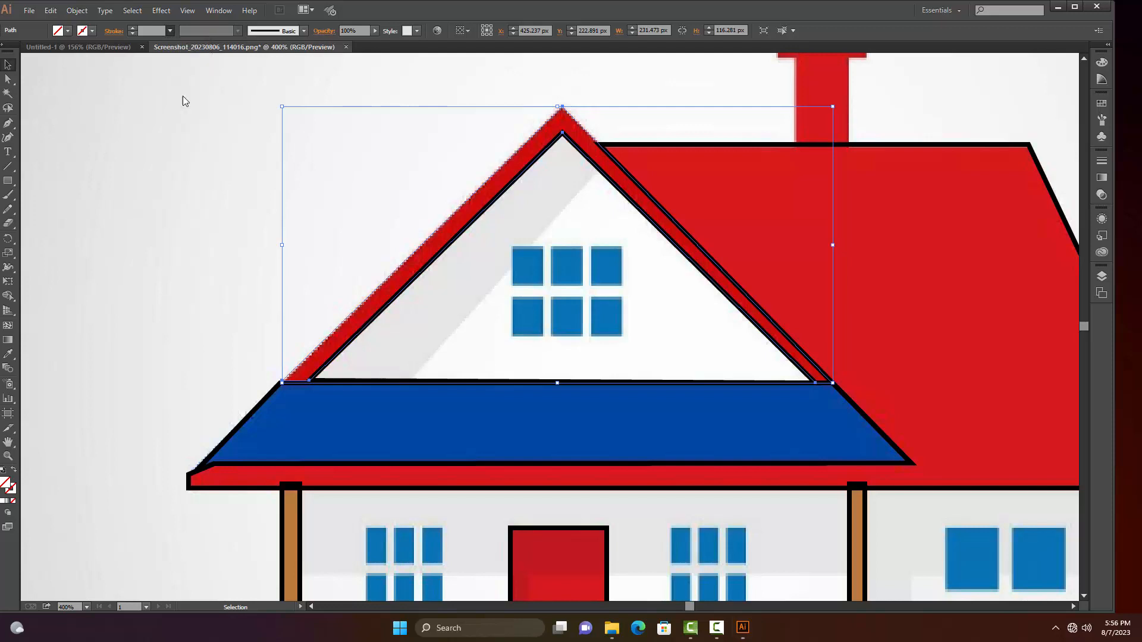
click(101, 163)
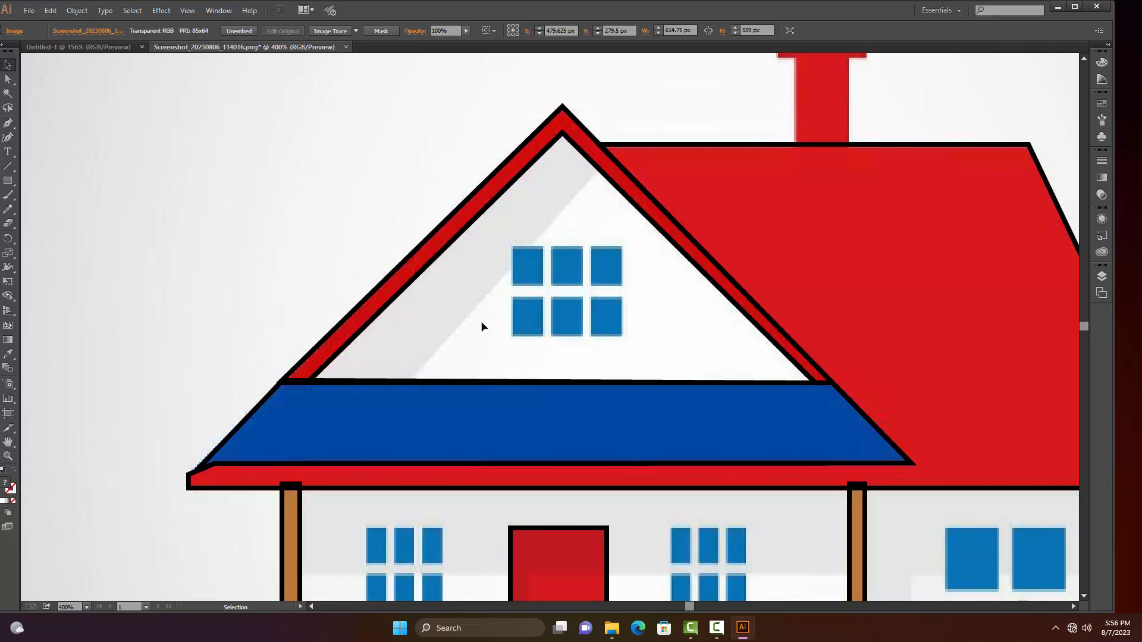
Trace the red chimney as a closed path with the Pen tool, from the roof ridge around its wider cap and back, and deselect it
drag(315, 282, 187, 390)
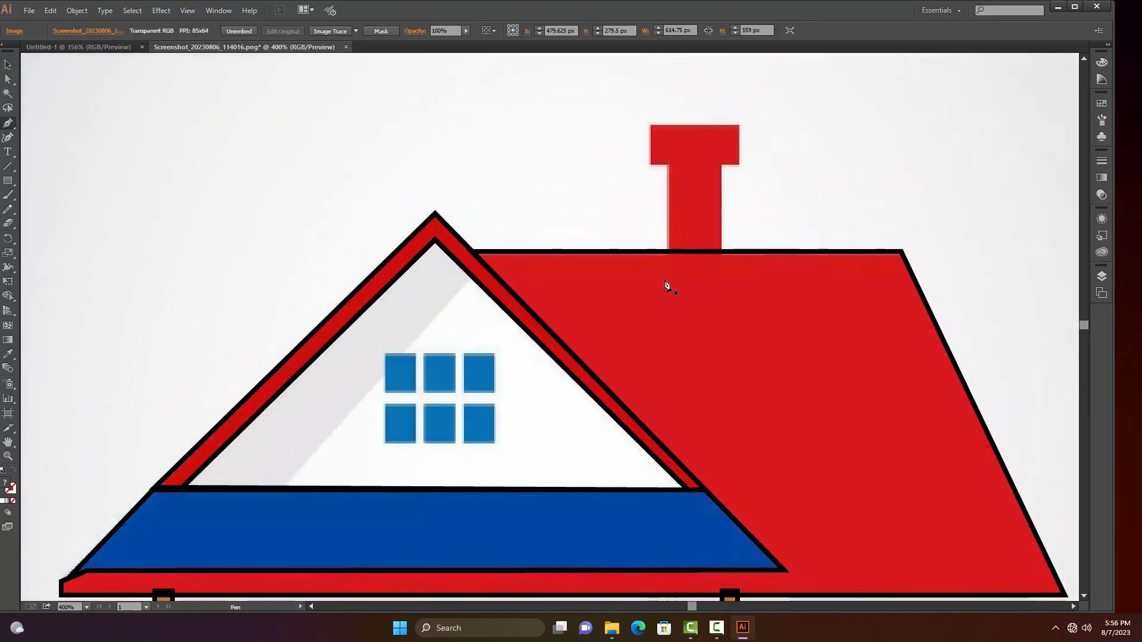
drag(668, 249, 668, 169)
click(650, 165)
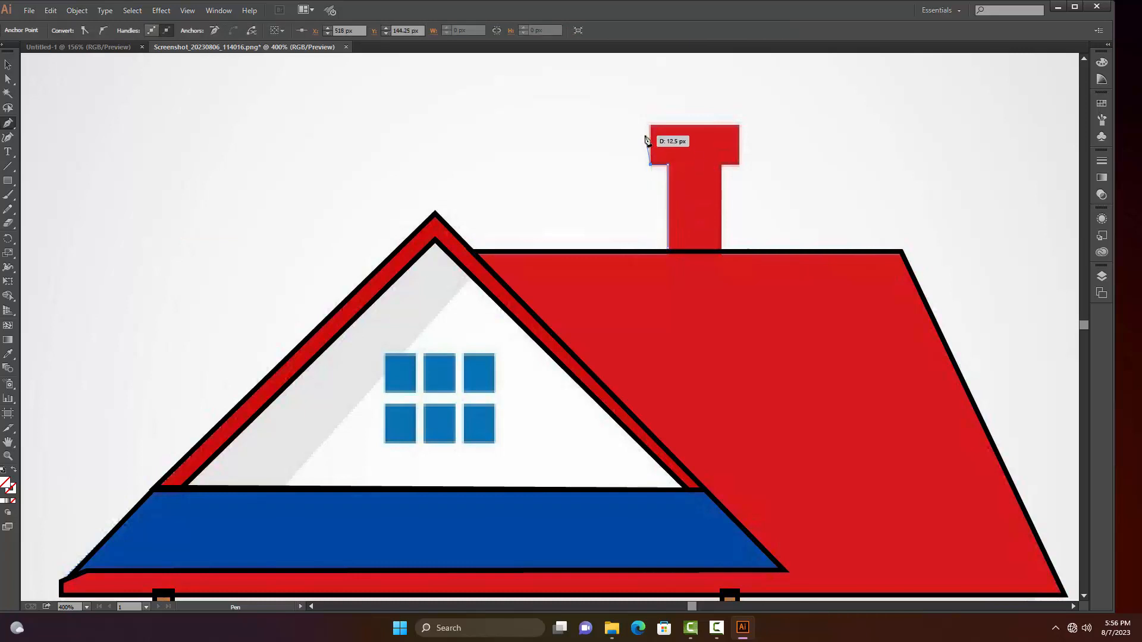
click(650, 126)
click(738, 126)
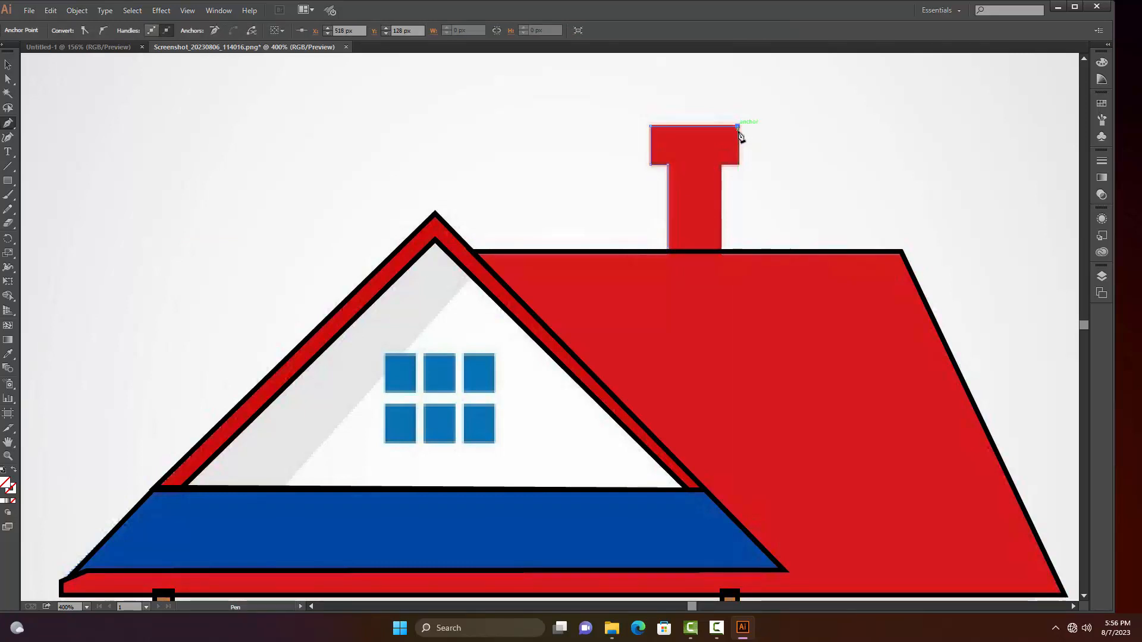
click(739, 165)
click(738, 165)
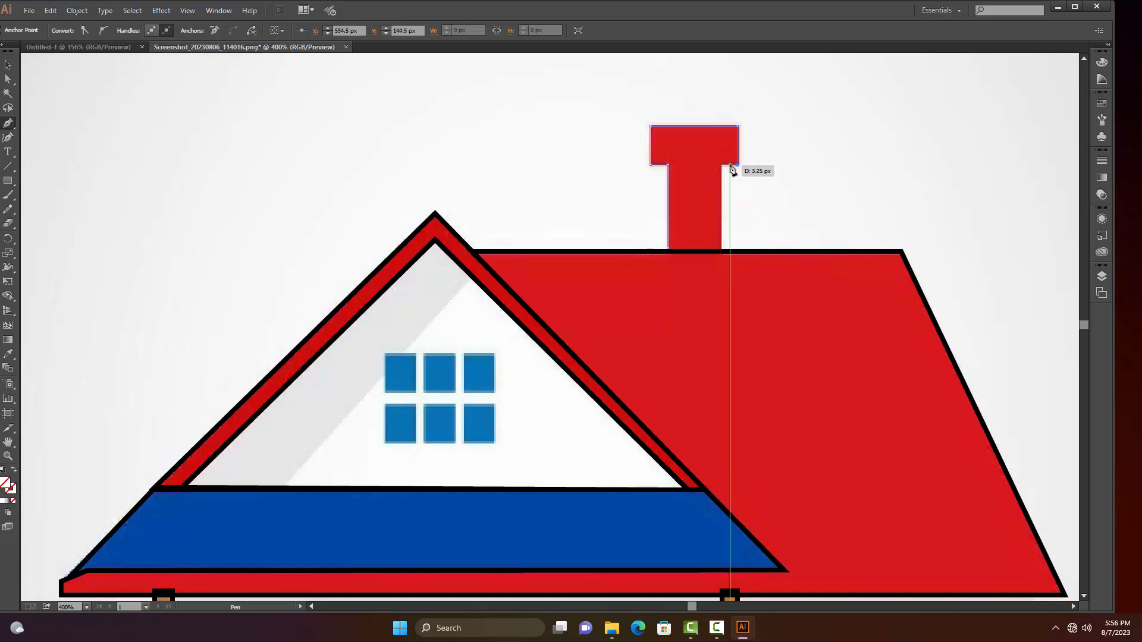
click(722, 166)
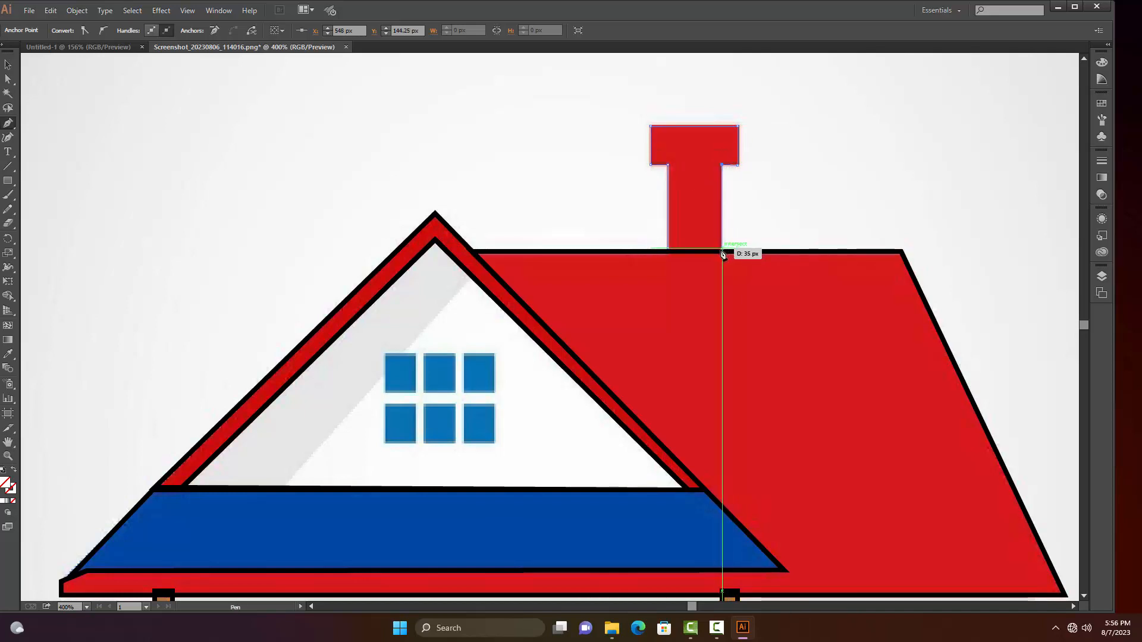
click(722, 249)
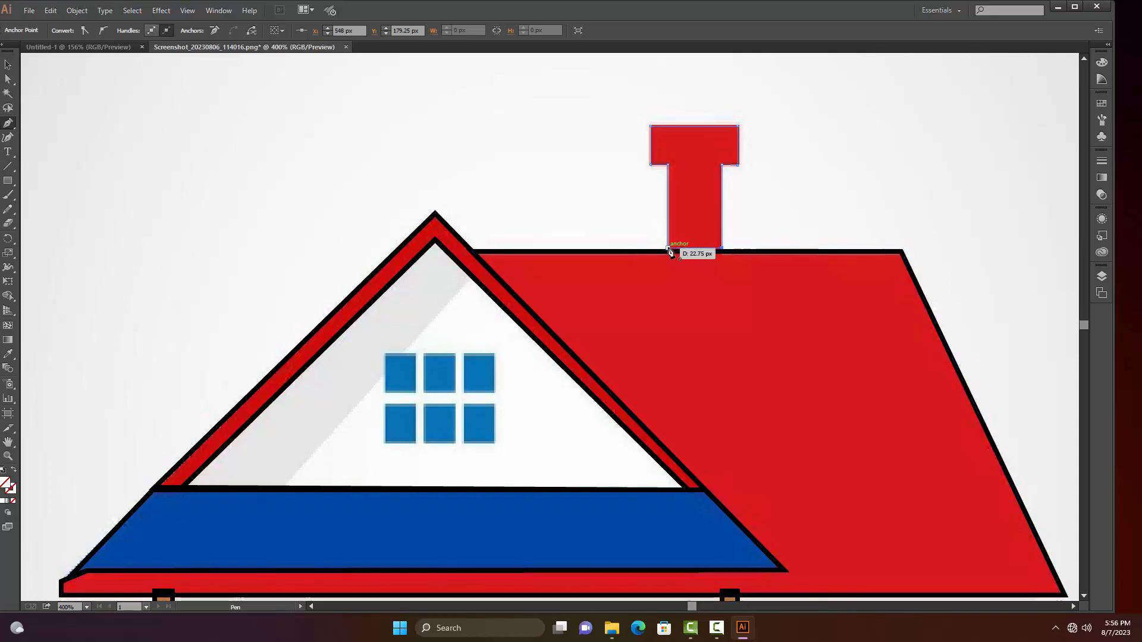
click(669, 250)
key(v)
click(732, 255)
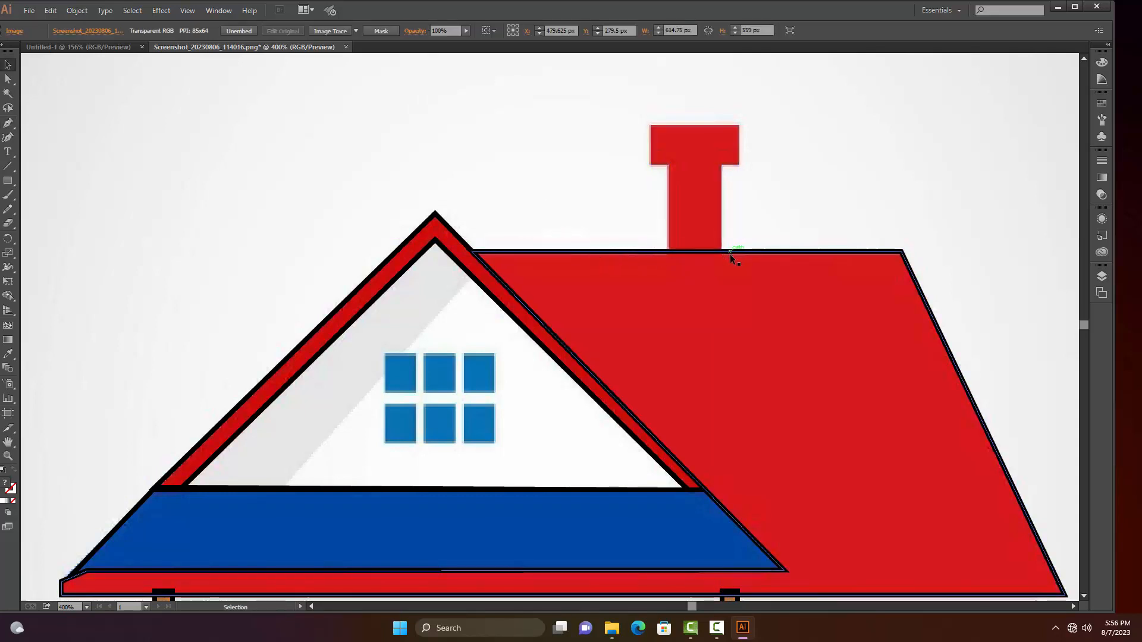
Give the chimney's path a black stroke as thick as the roof outline, and deselect it
click(671, 221)
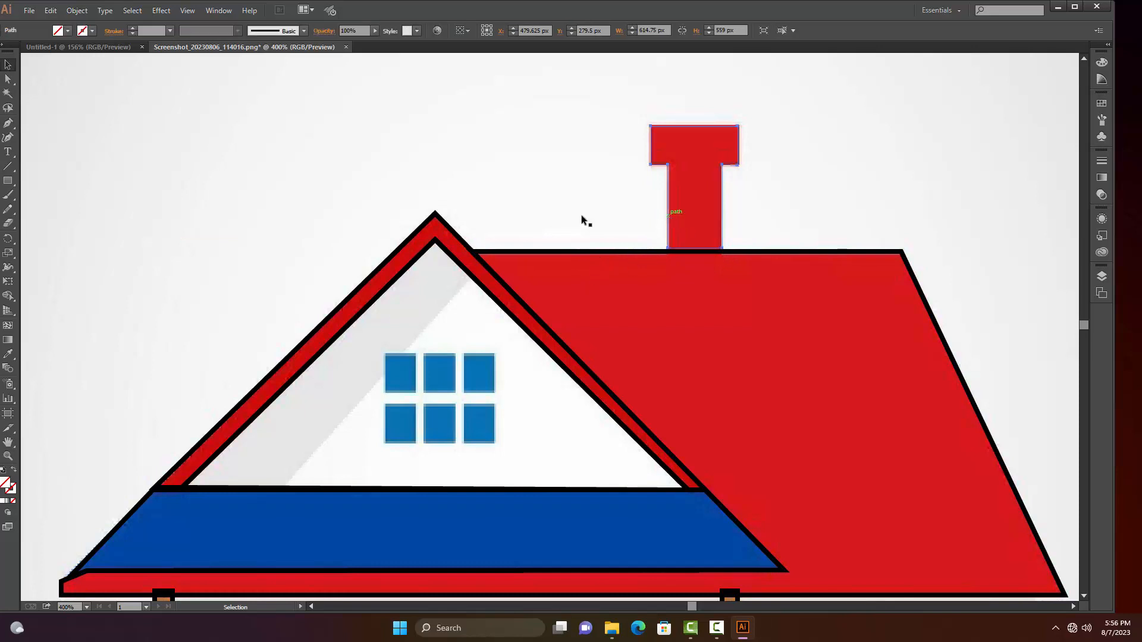
click(169, 31)
click(187, 94)
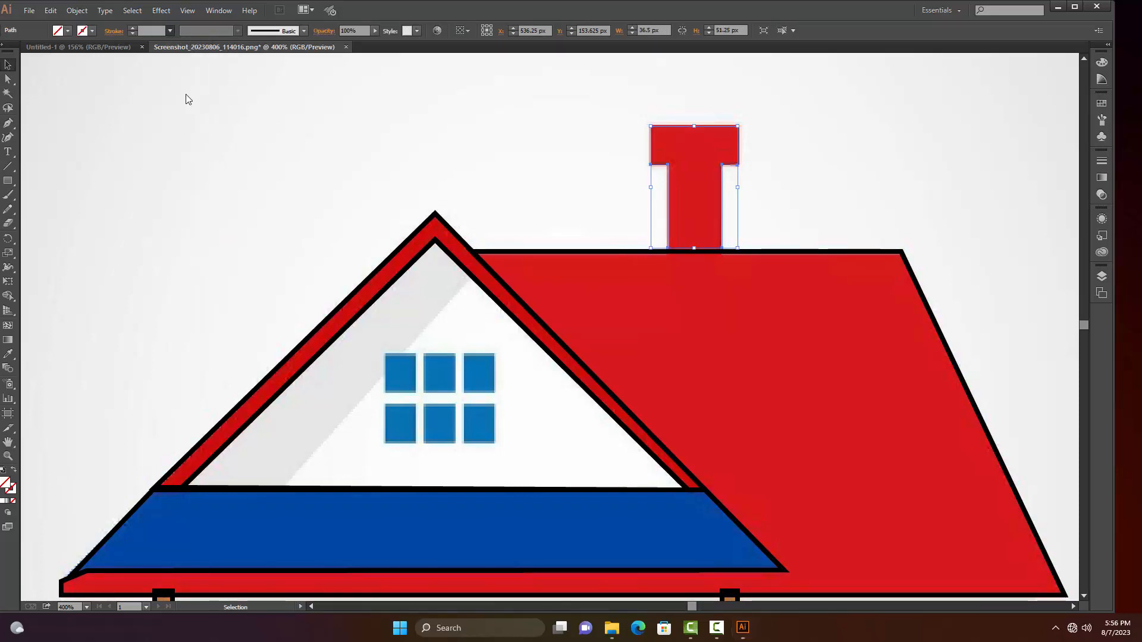
click(181, 186)
Draw a rectangle of about 12.75 × 15.75 px over the gable window's upper-left blue pane, and deselect it
scroll(437, 467, down, 5)
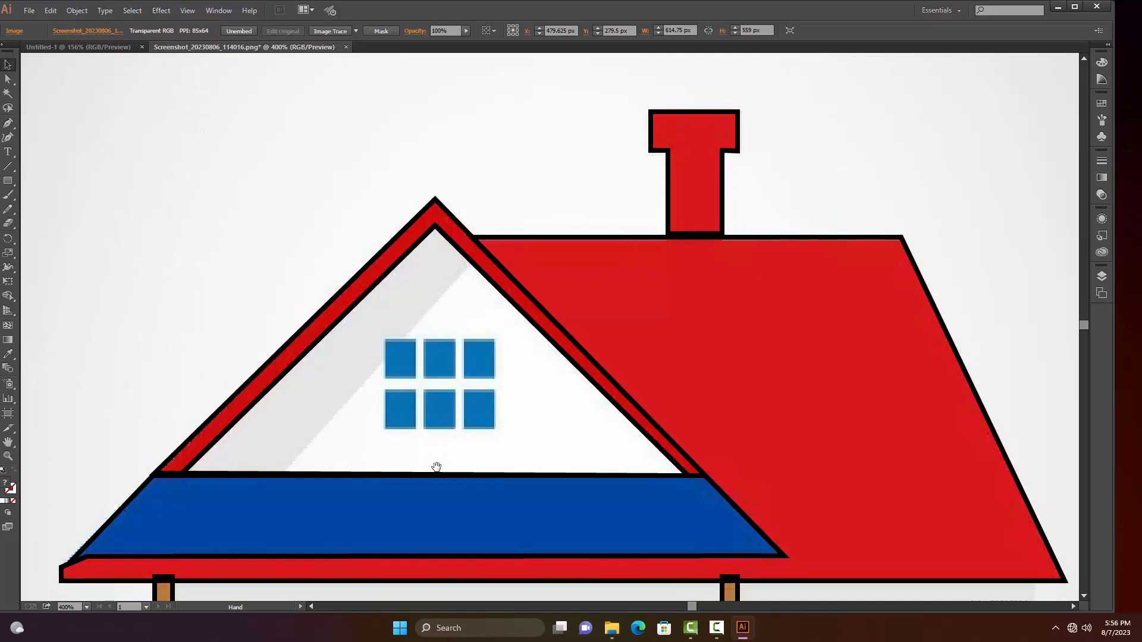
key(m)
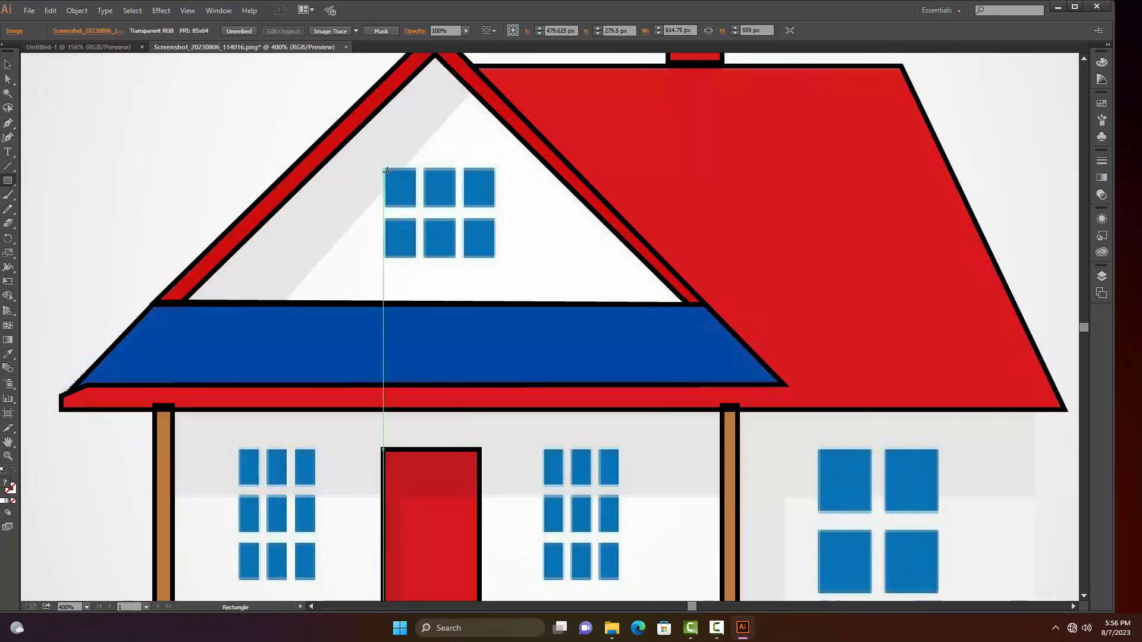
drag(385, 170, 413, 208)
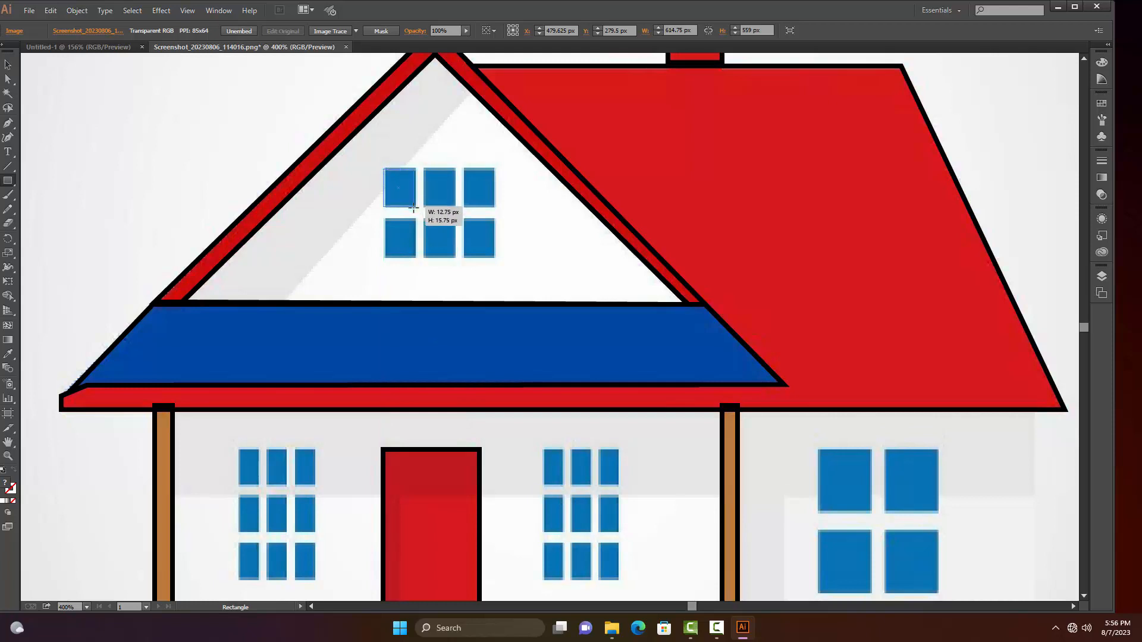
key(v)
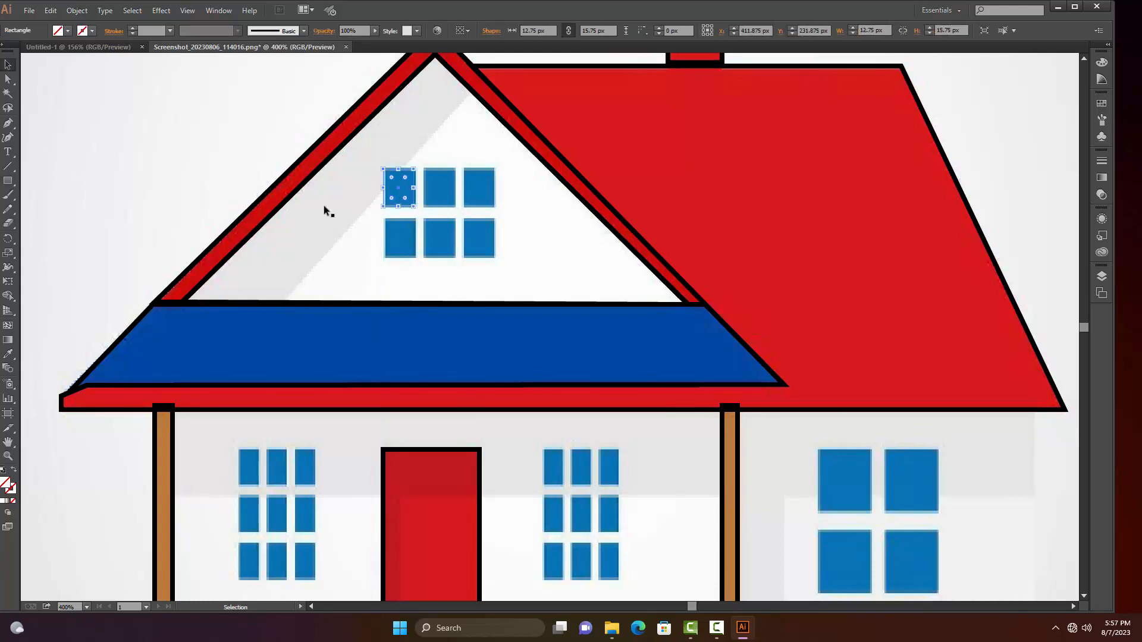
click(247, 185)
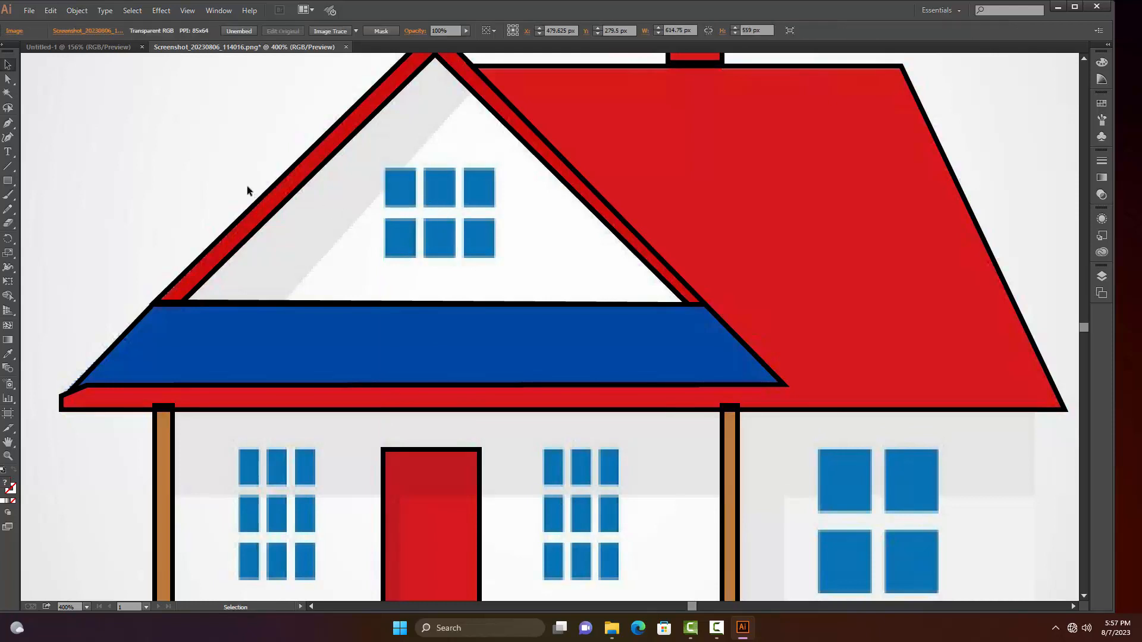
Copy the rectangle from the gable window's upper-left pane onto the upper-middle pane, and deselect it
click(414, 194)
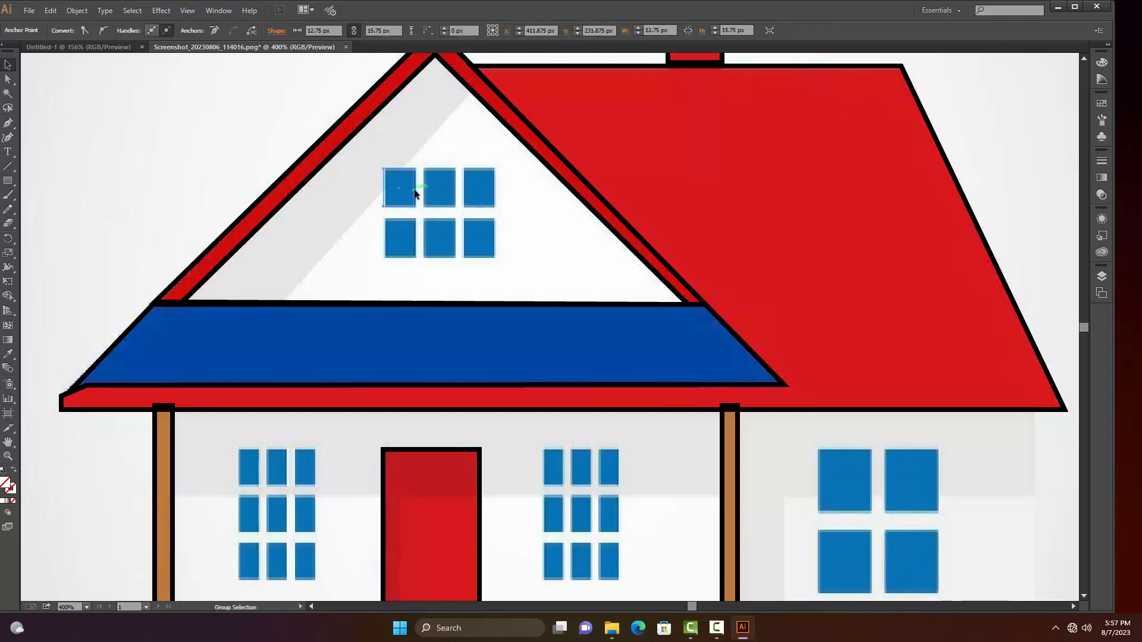
drag(415, 193, 454, 188)
click(438, 146)
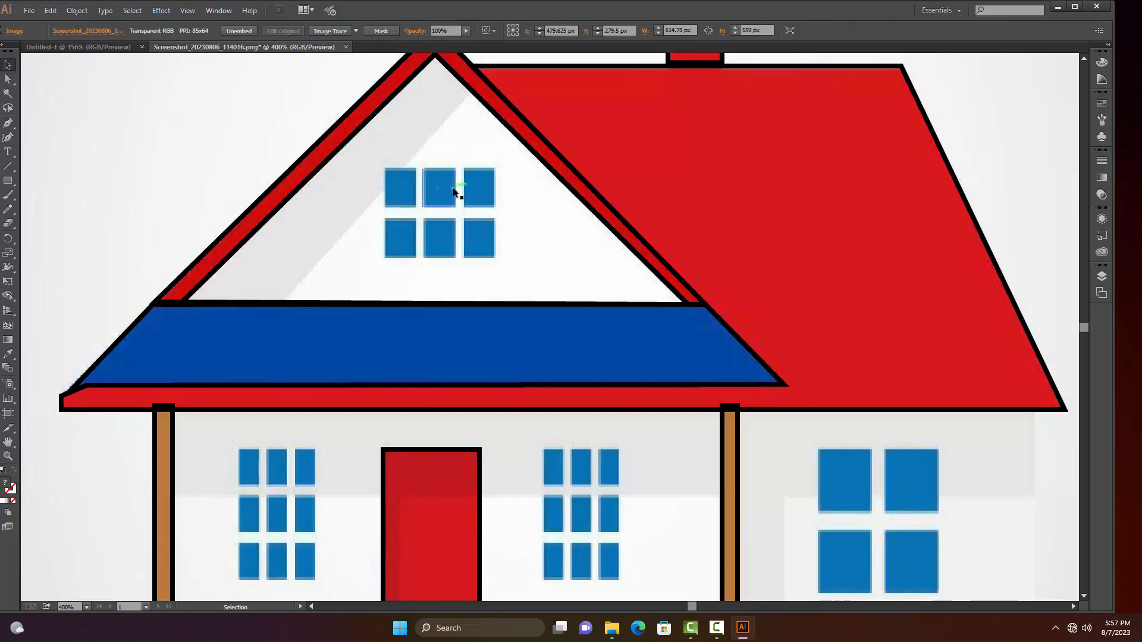
Copy the upper-middle pane's rectangle onto the gable window's upper-right pane, undoing the misplaced copies
key(a)
click(454, 191)
drag(448, 188, 480, 187)
key(ctrl+z)
click(455, 190)
alt+click(455, 192)
drag(455, 191, 485, 237)
key(ctrl+z)
click(494, 191)
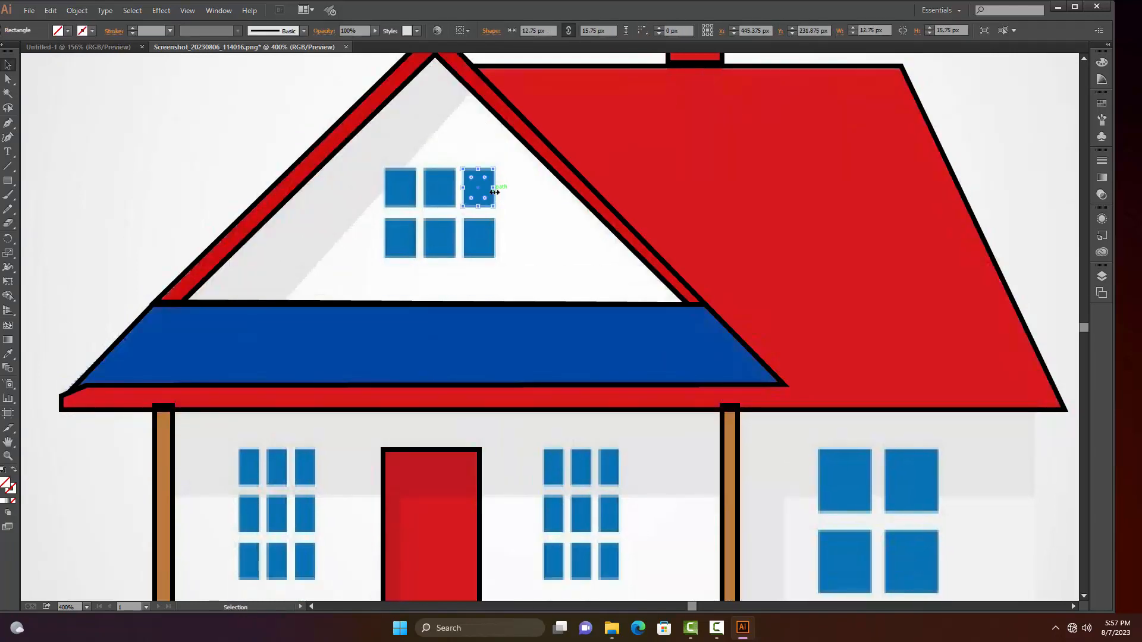
Copy the pane rectangle onto the three lower panes of the gable window
drag(492, 192, 423, 241)
click(470, 245)
click(275, 258)
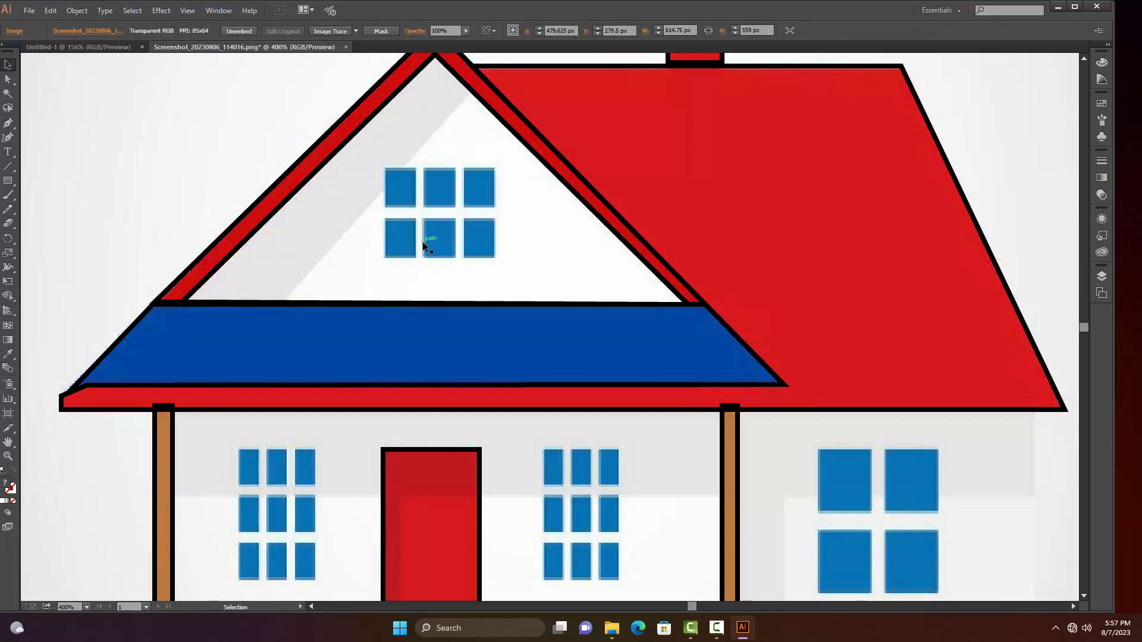
click(423, 245)
drag(422, 241, 387, 243)
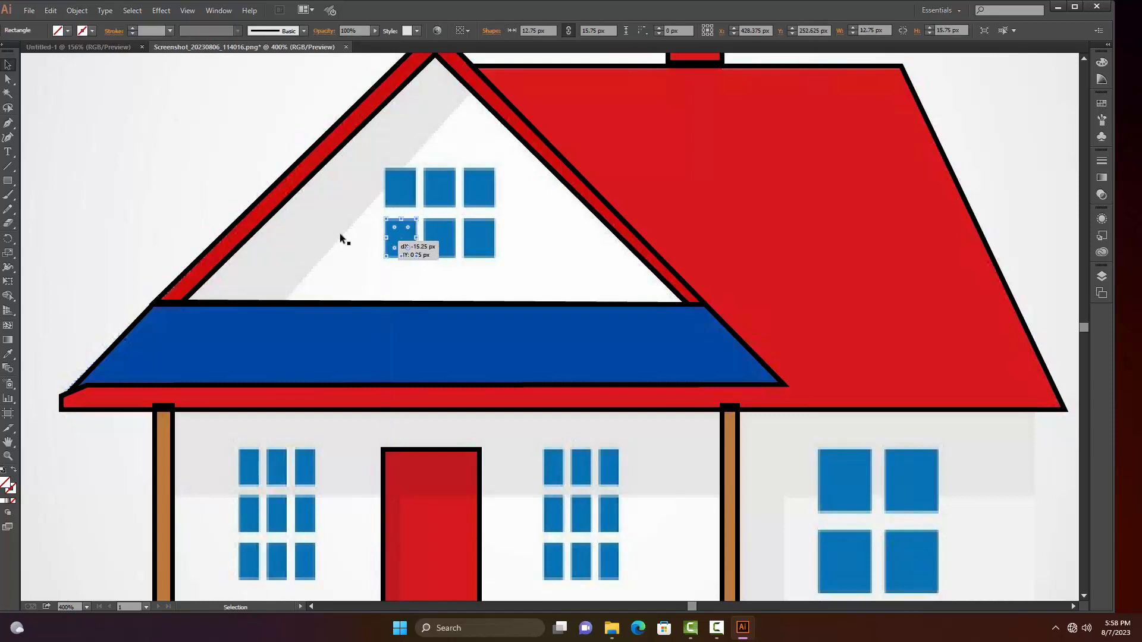
click(296, 255)
scroll(273, 323, down, 2)
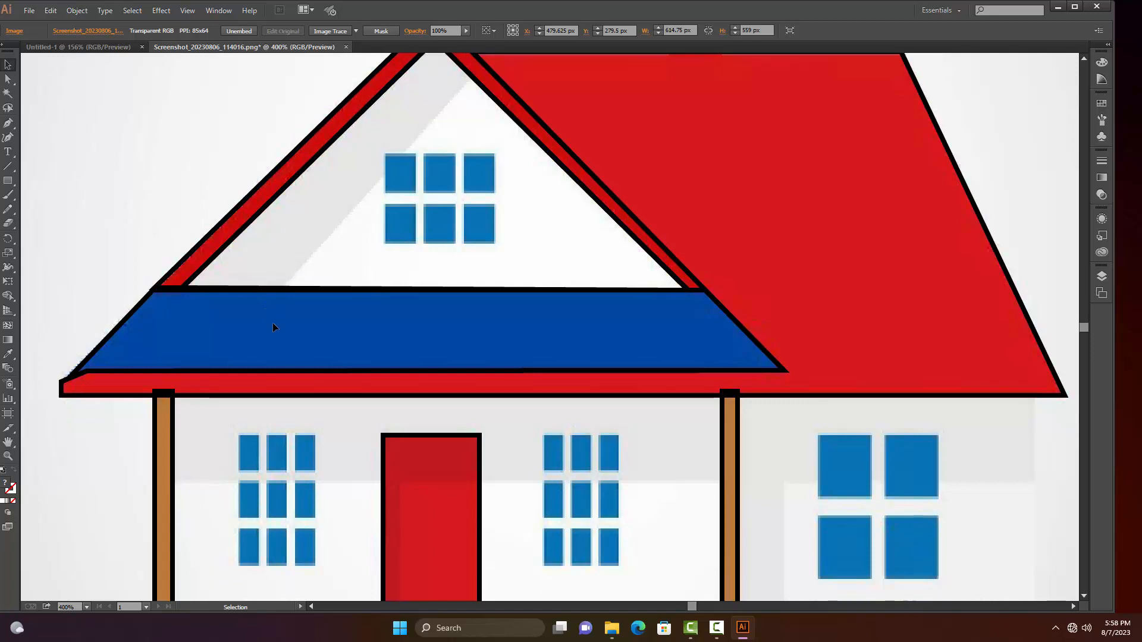
drag(377, 128, 387, 177)
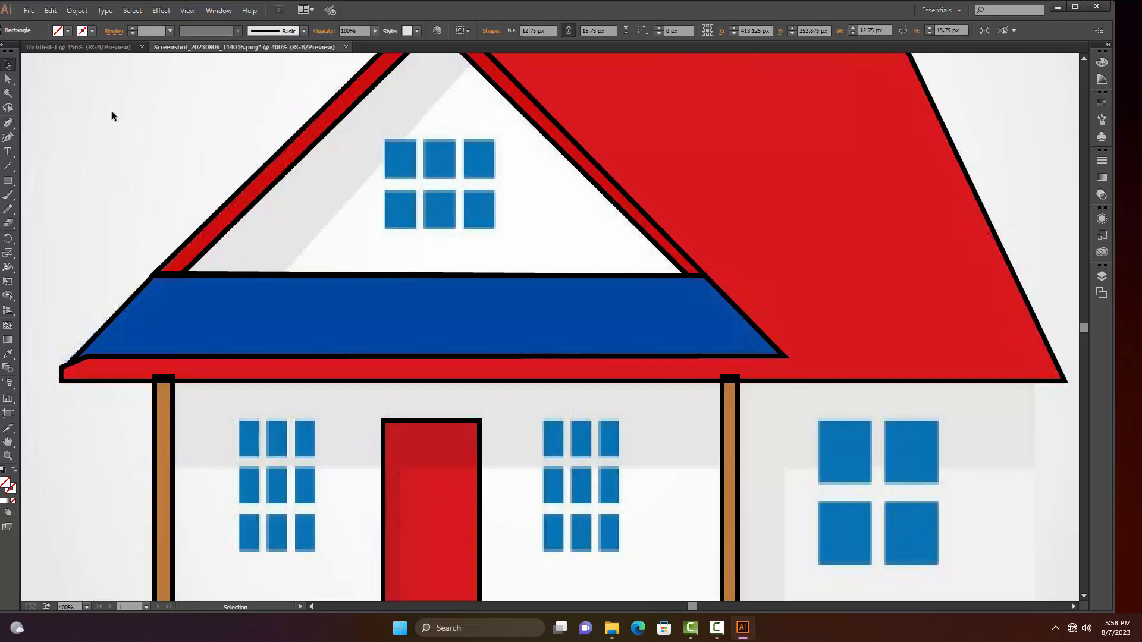
Draw a rectangle of about 8 × 15.5 px over the upper-left pane of the porch window left of the door
key(m)
scroll(293, 369, down, 4)
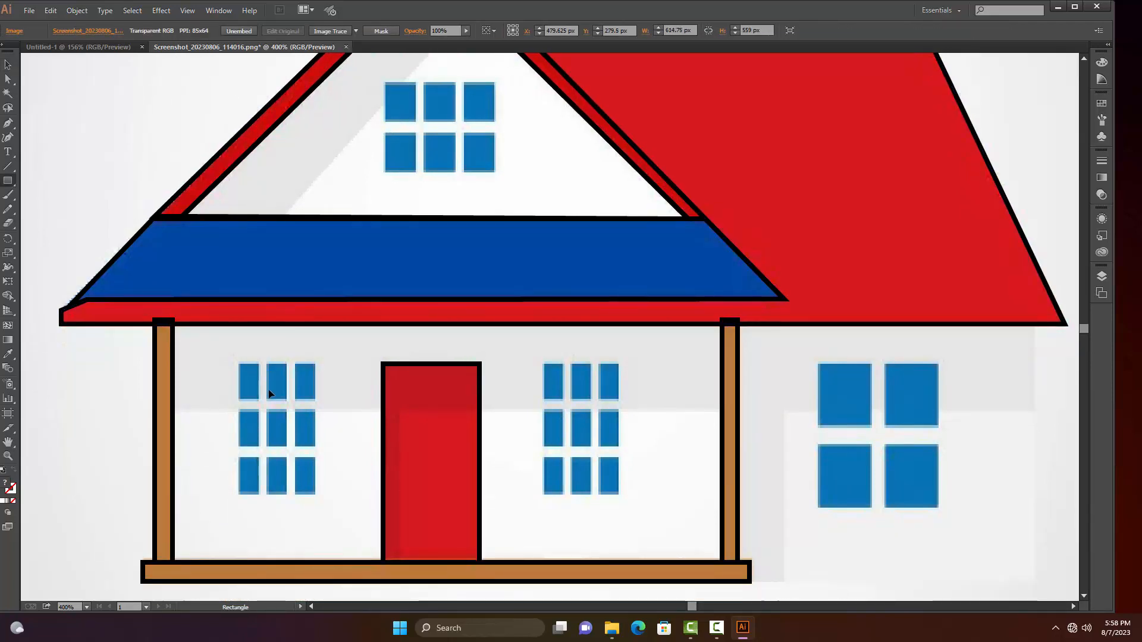
drag(238, 363, 257, 400)
key(v)
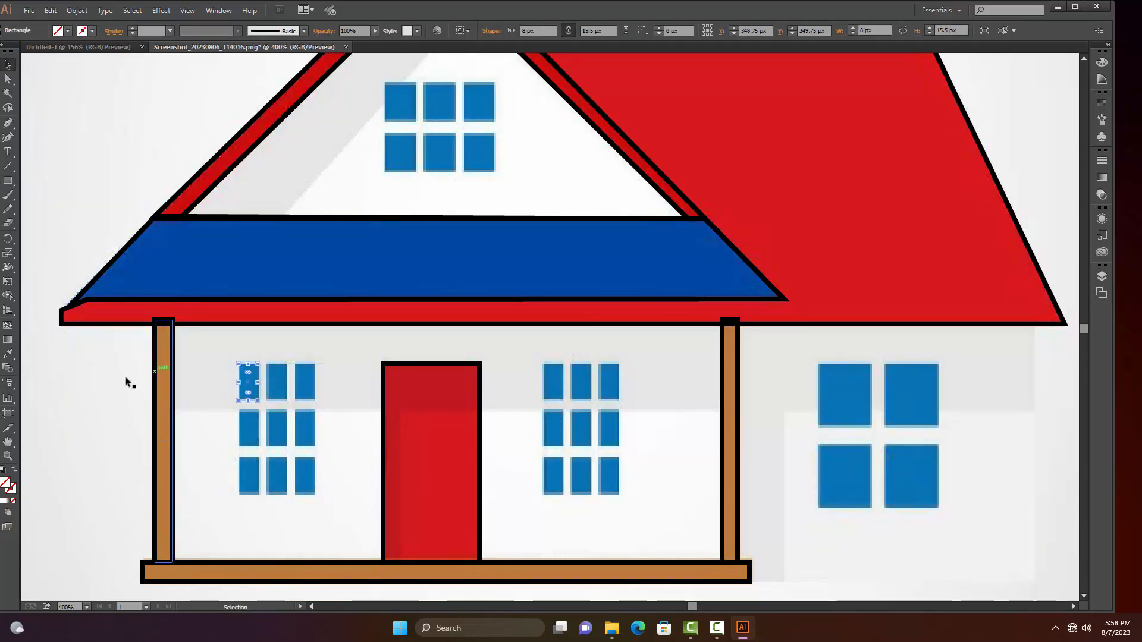
click(126, 379)
Give the left porch window's pane rectangle a 1 pt black stroke, and deselect it
click(250, 384)
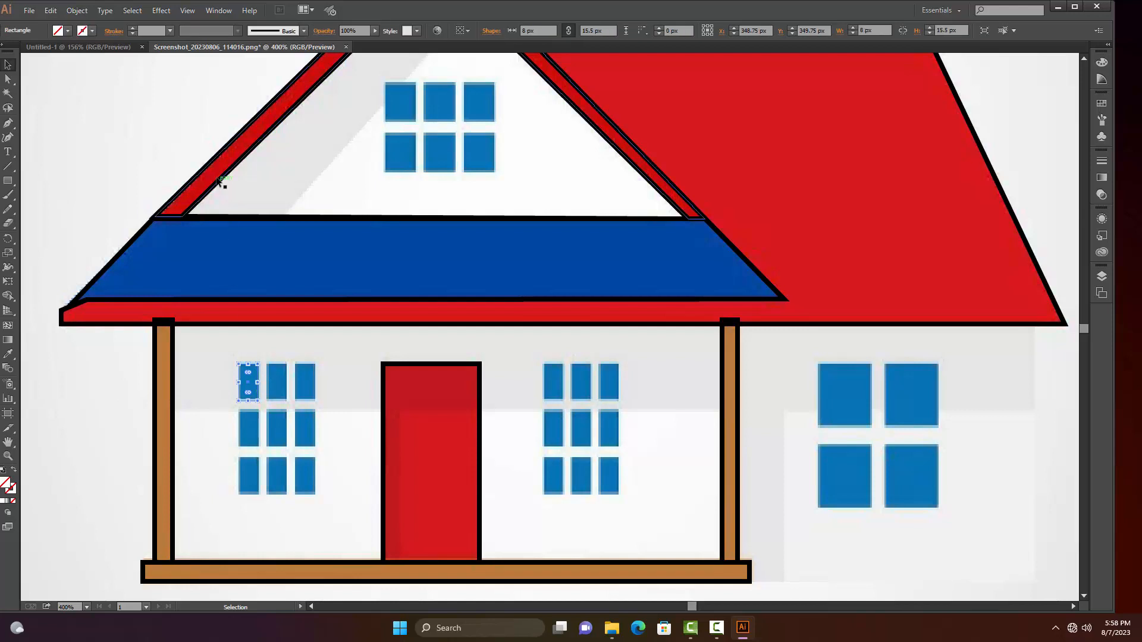
click(170, 30)
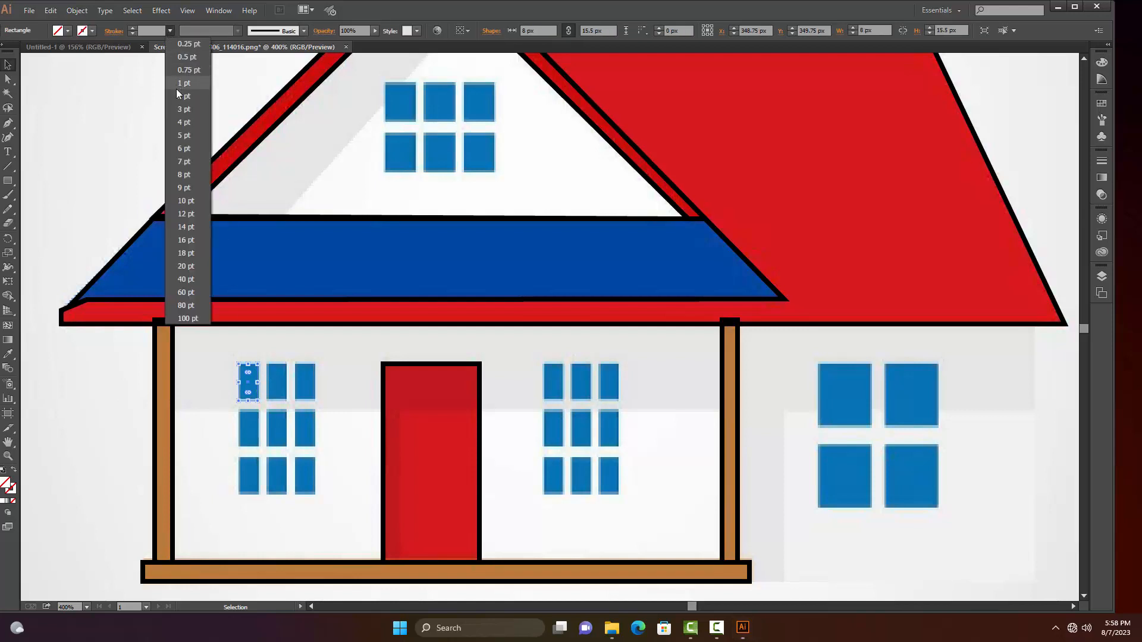
click(176, 86)
click(241, 386)
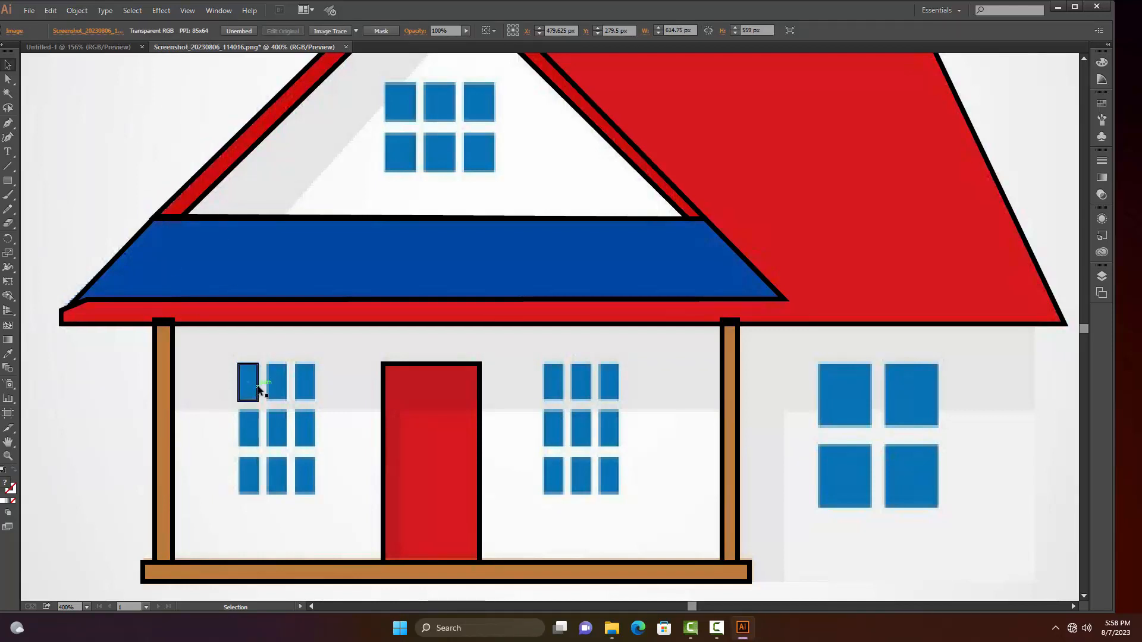
Copy the outlined pane rectangle onto the other two top-row panes of the left porch window
alt+drag(259, 390, 286, 391)
click(277, 390)
click(288, 390)
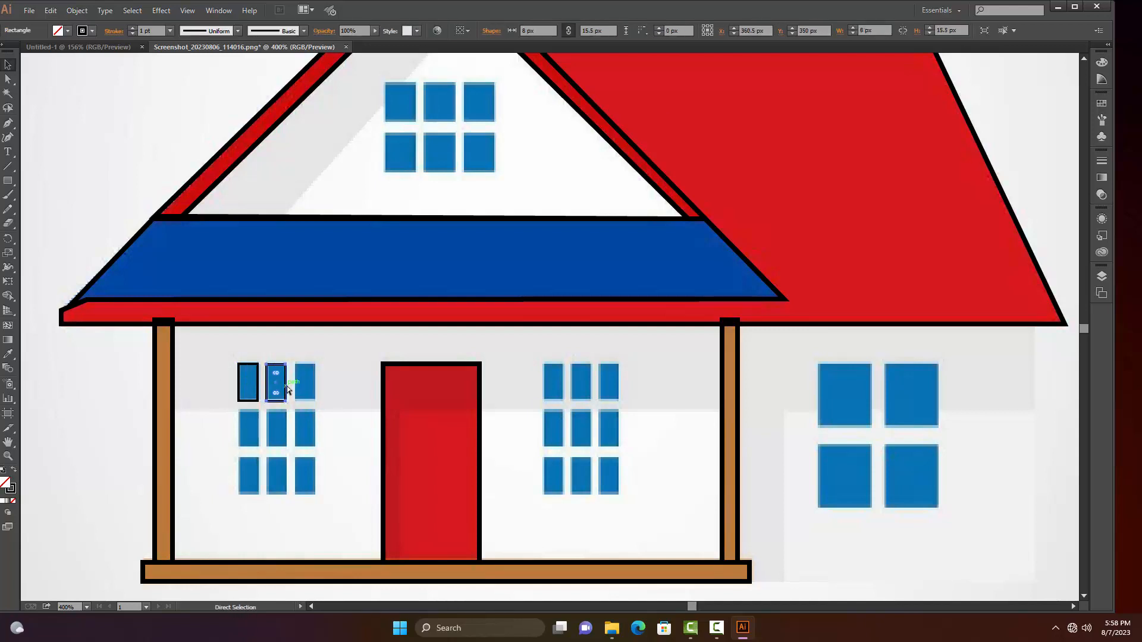
alt+drag(292, 391, 317, 390)
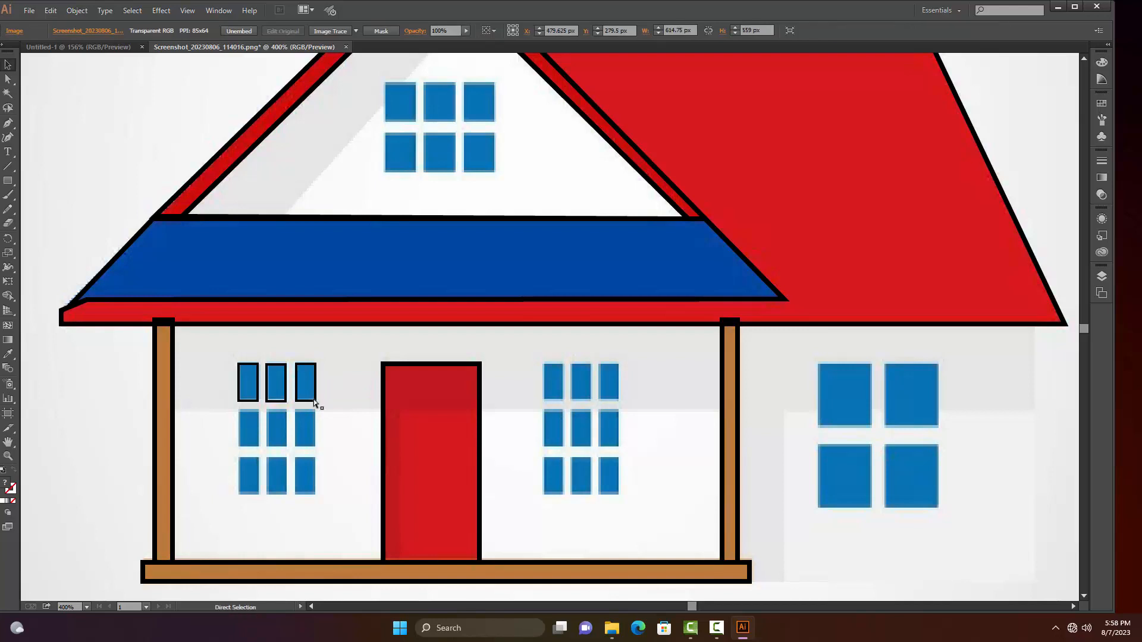
Copy the outlined pane onto the three middle-row panes and the lower-left pane of the left porch window
key(v)
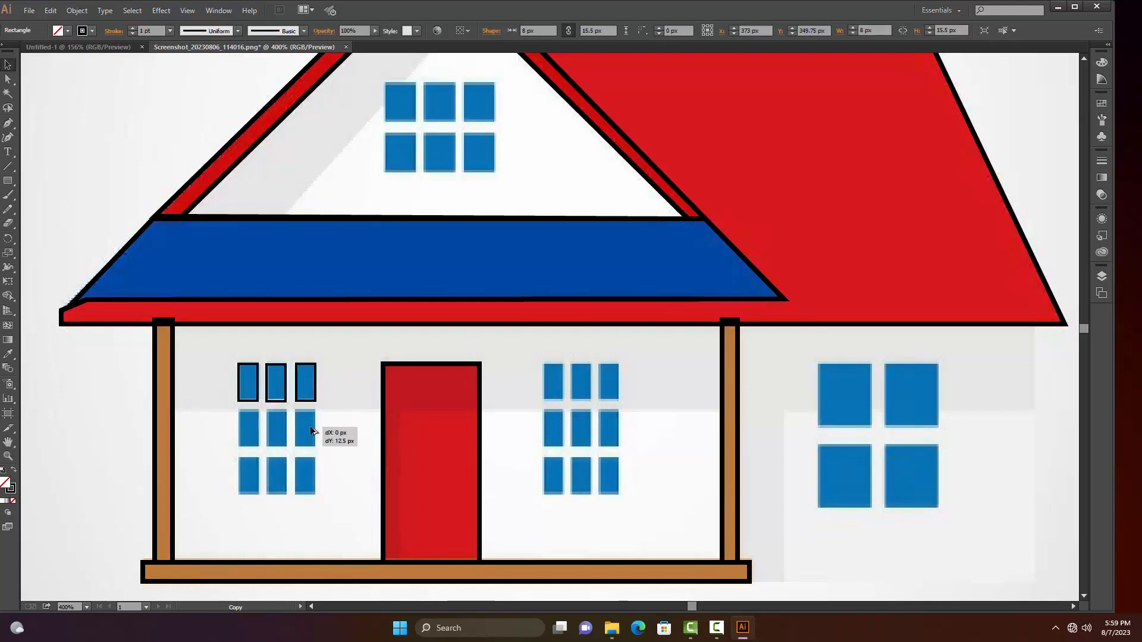
click(310, 427)
click(316, 392)
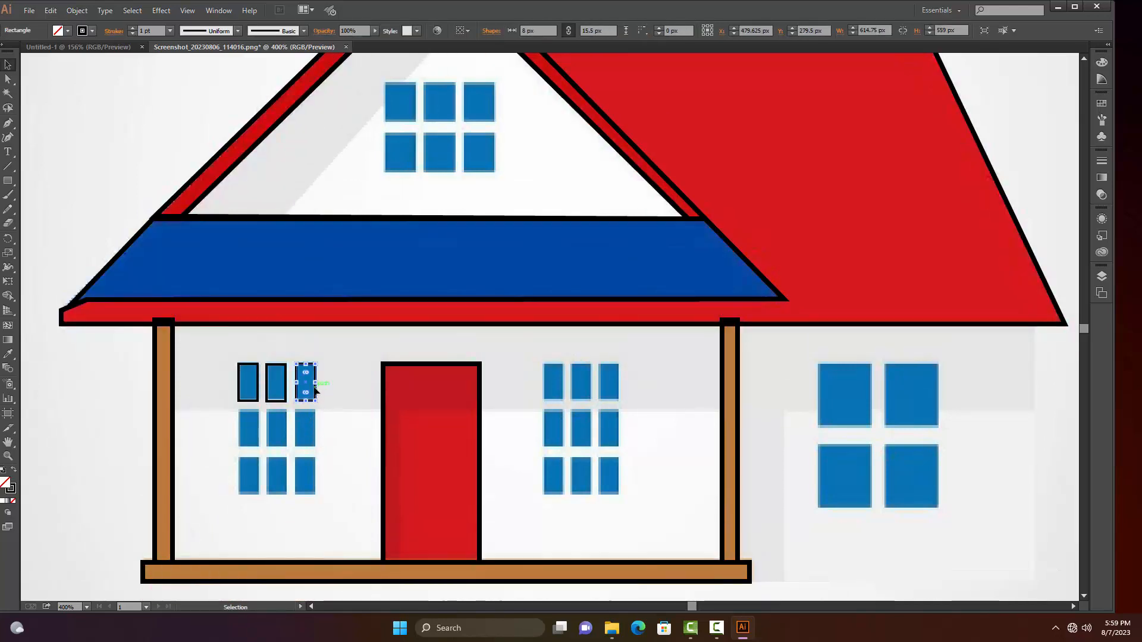
alt+drag(316, 392, 265, 421)
key(ctrl+z)
click(273, 427)
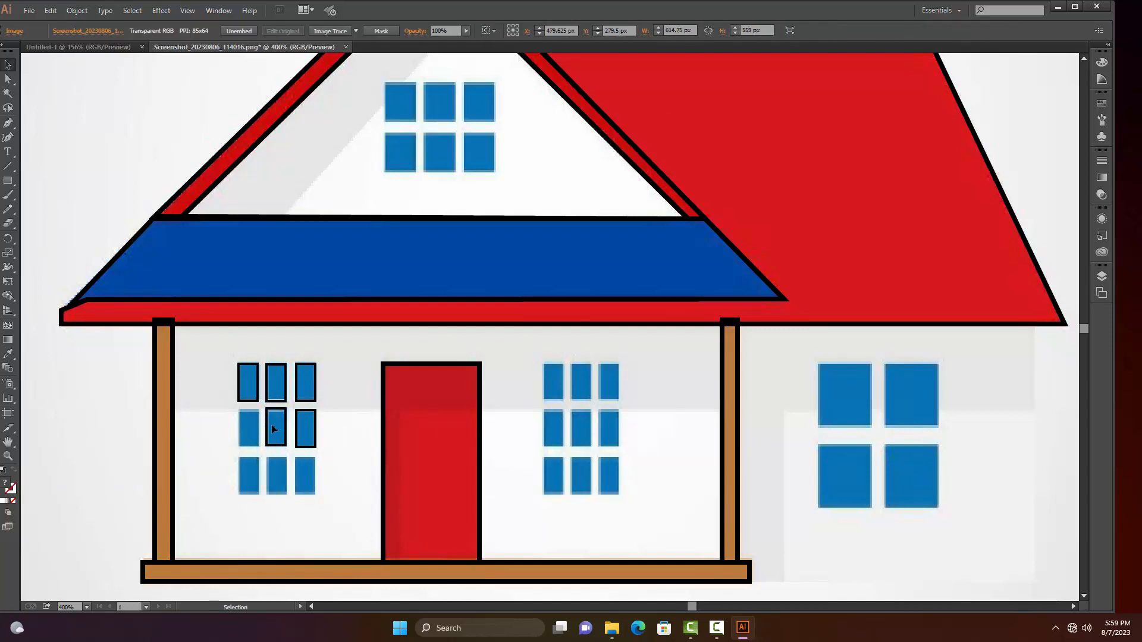
drag(267, 421, 256, 484)
click(258, 436)
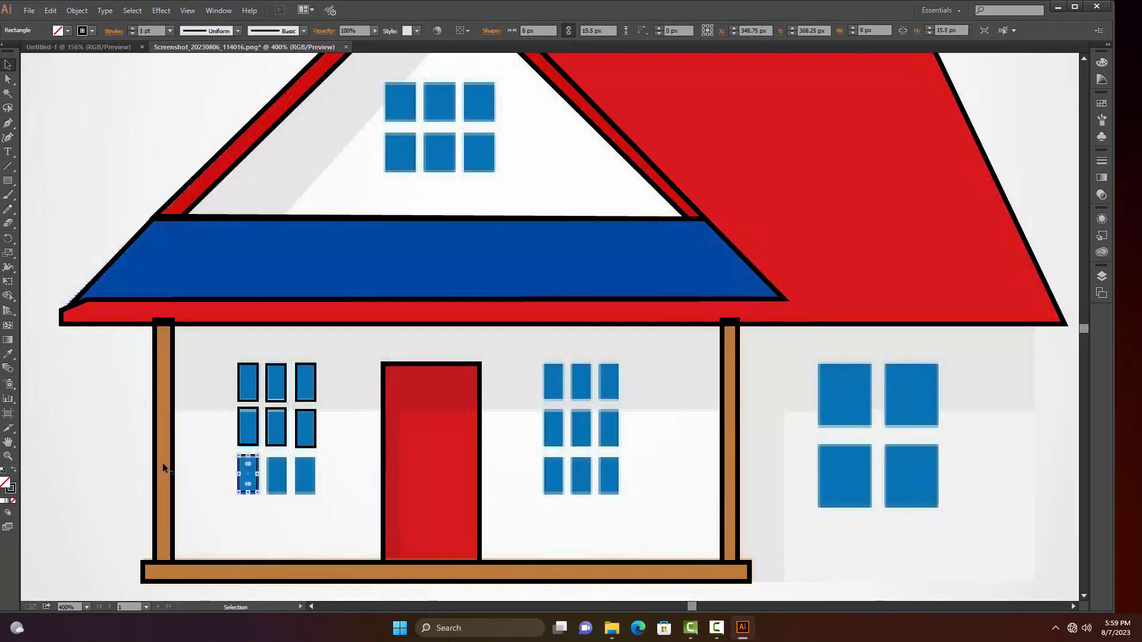
Copy the lower-left pane outline onto the remaining two bottom-row panes of the left porch window, and deselect it
click(266, 468)
click(255, 474)
click(236, 474)
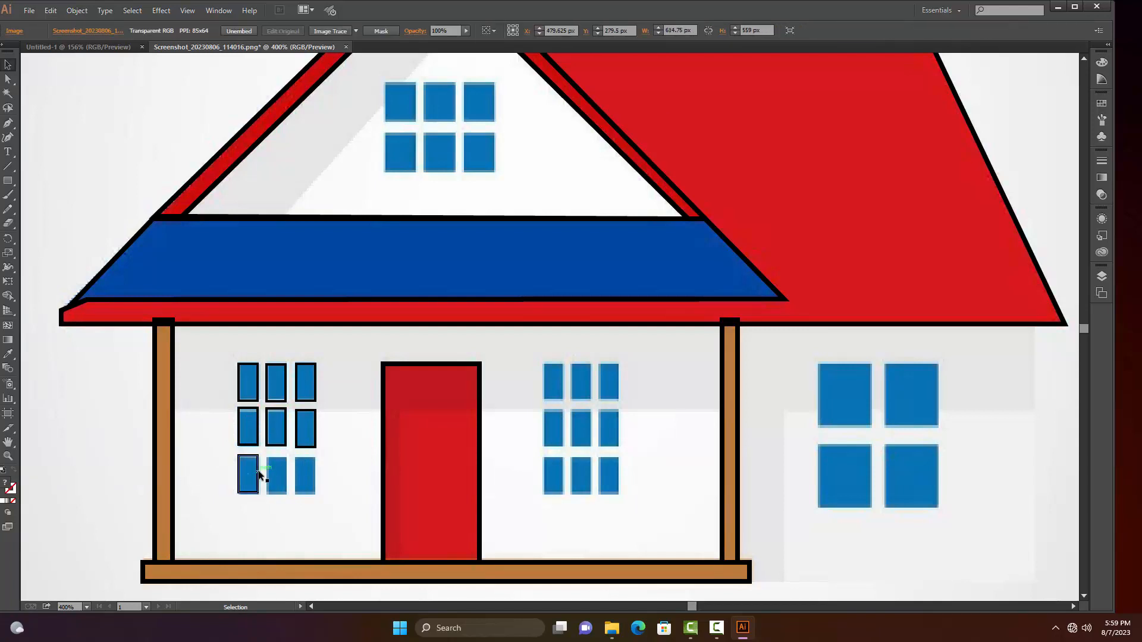
drag(257, 472, 314, 476)
click(102, 441)
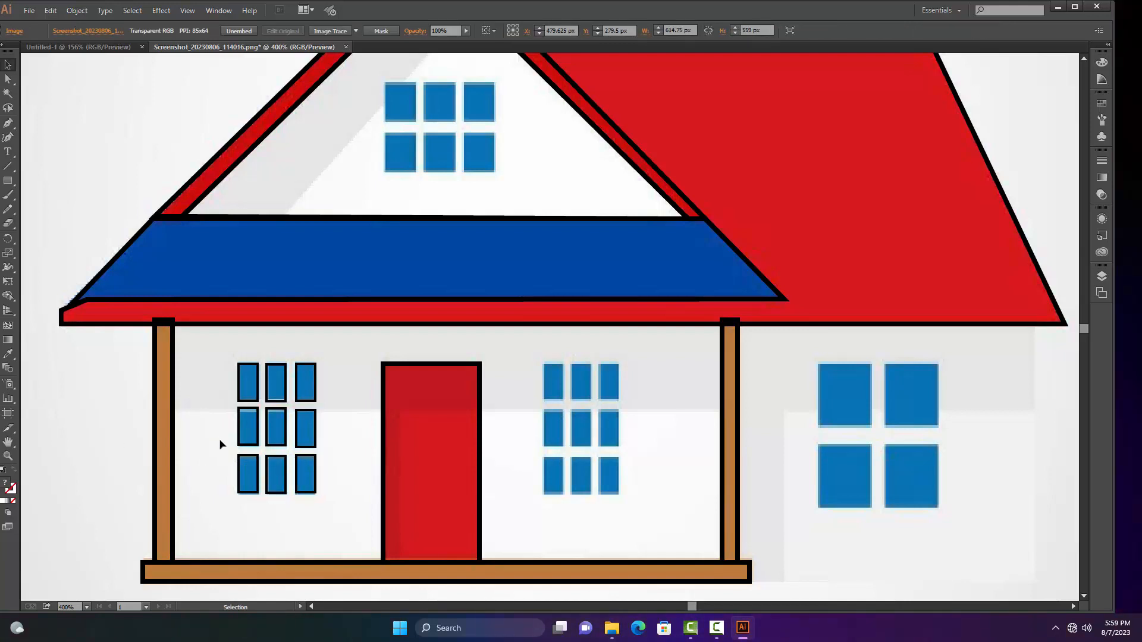
Copy the outlined pane onto the top row, right column and lower-middle pane of the porch window right of the door
drag(314, 402, 582, 474)
click(495, 400)
click(647, 381)
click(620, 426)
click(619, 427)
click(588, 480)
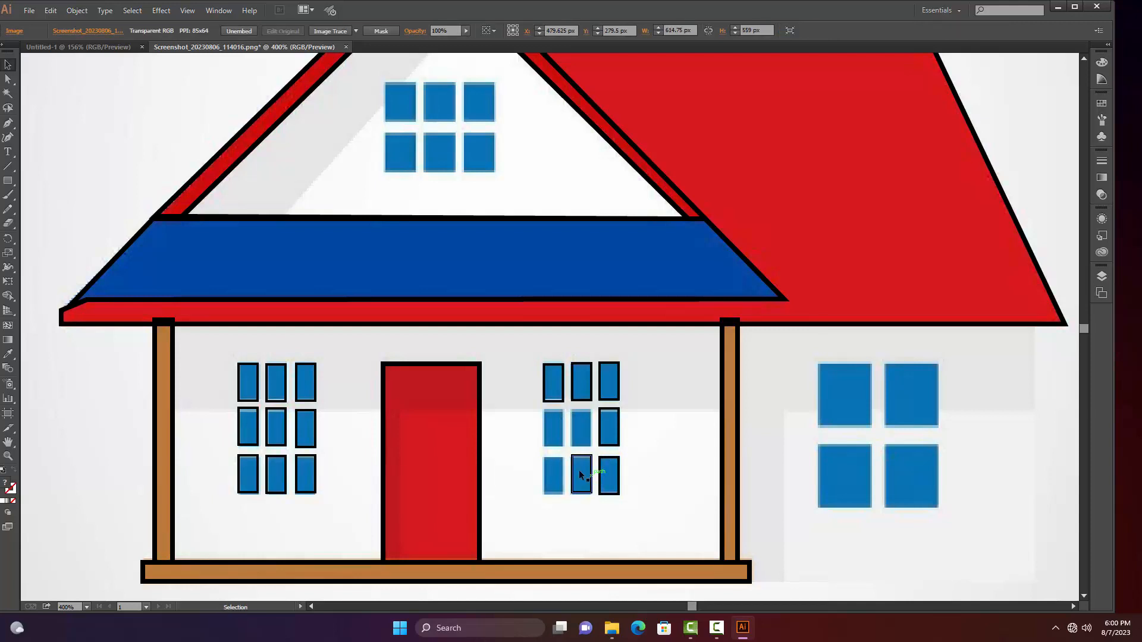
Nudge the right porch window's upper-left pane outline up and its lower-middle pane outline down to line them up
click(558, 403)
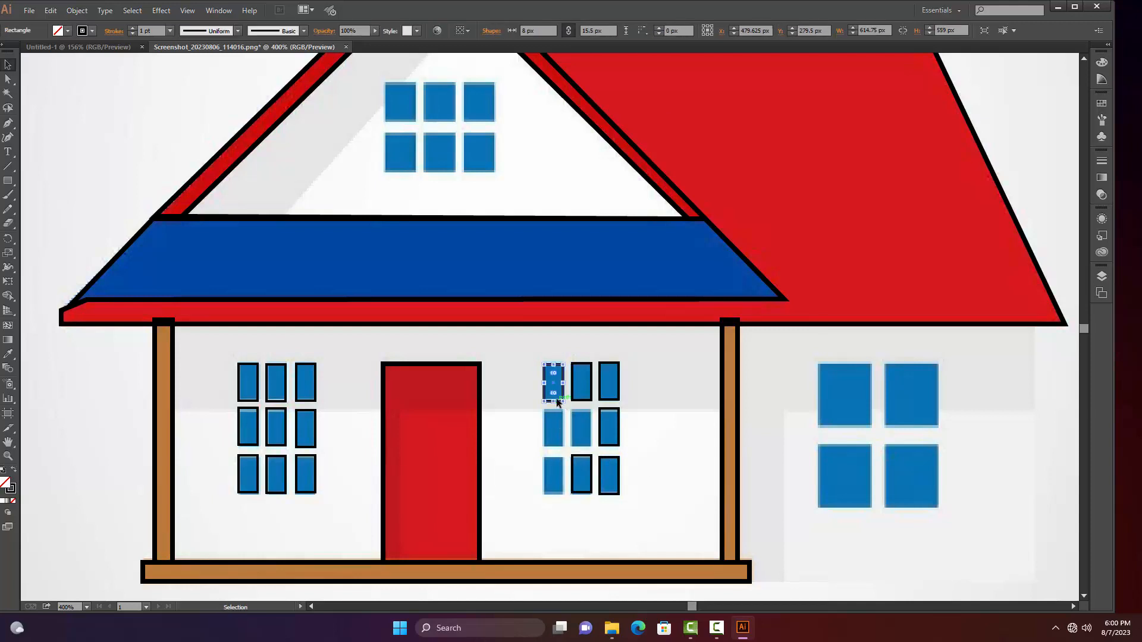
click(602, 400)
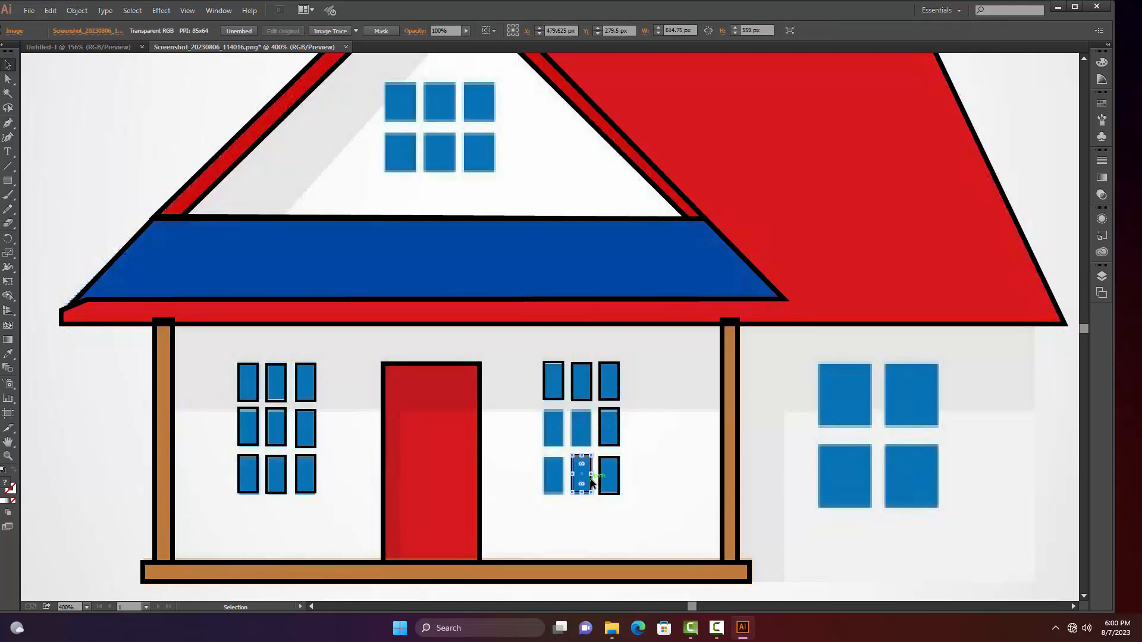
key(Down)
click(596, 440)
Copy the lower-middle pane outline onto the lower-left and middle-left panes of the right porch window, and deselect it
key(a)
click(590, 488)
drag(580, 485, 560, 421)
click(638, 468)
click(562, 468)
click(648, 432)
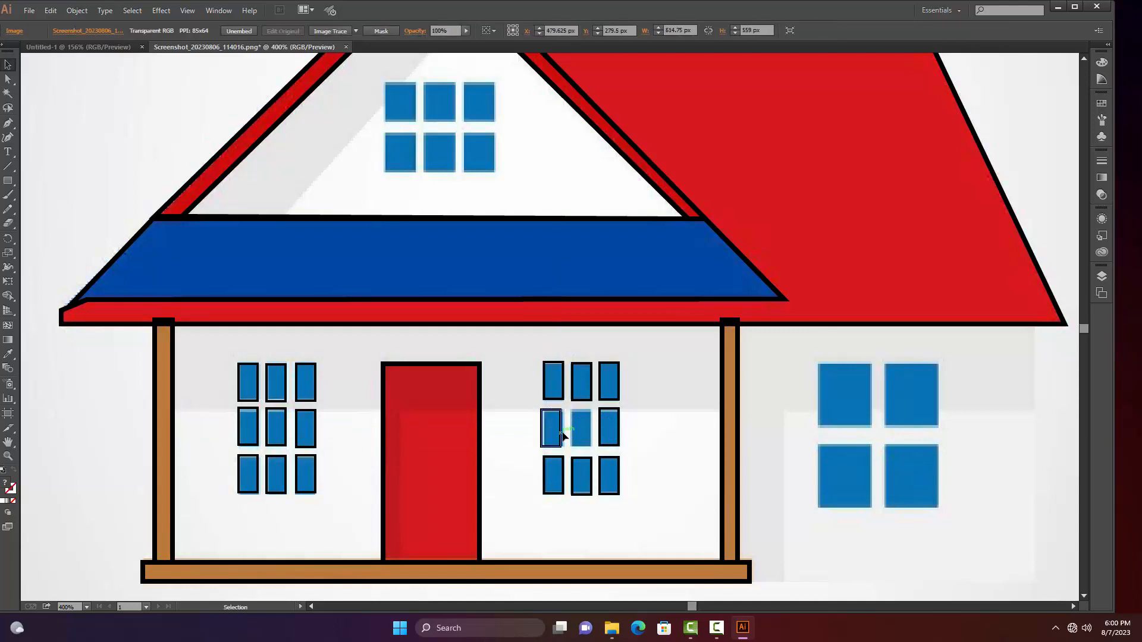
Align the right porch window's middle-left pane outline, copy it onto the centre pane, and deselect it
click(560, 437)
click(666, 424)
drag(562, 438, 589, 441)
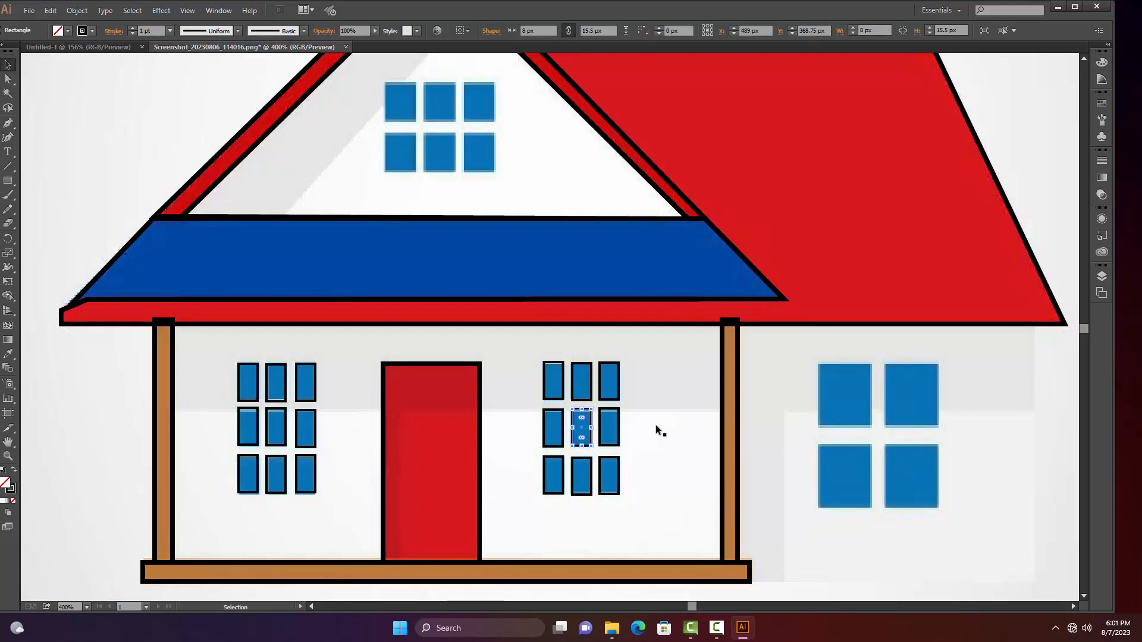
click(655, 424)
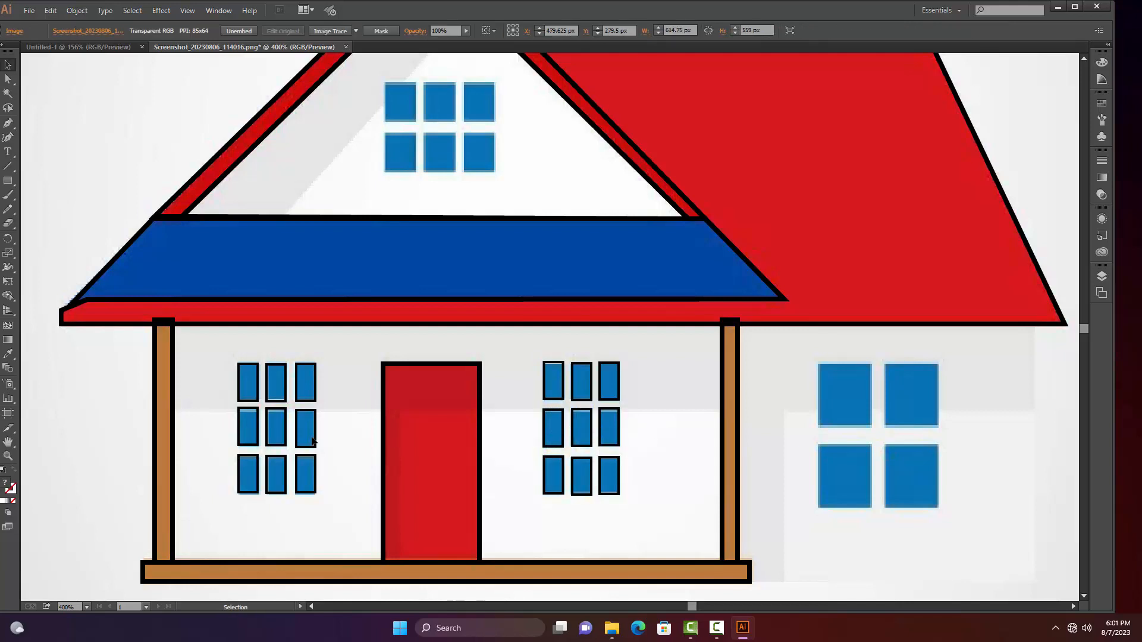
Shift the left porch window's lower-right pane outline to fit its blue pane, and deselect it
click(299, 479)
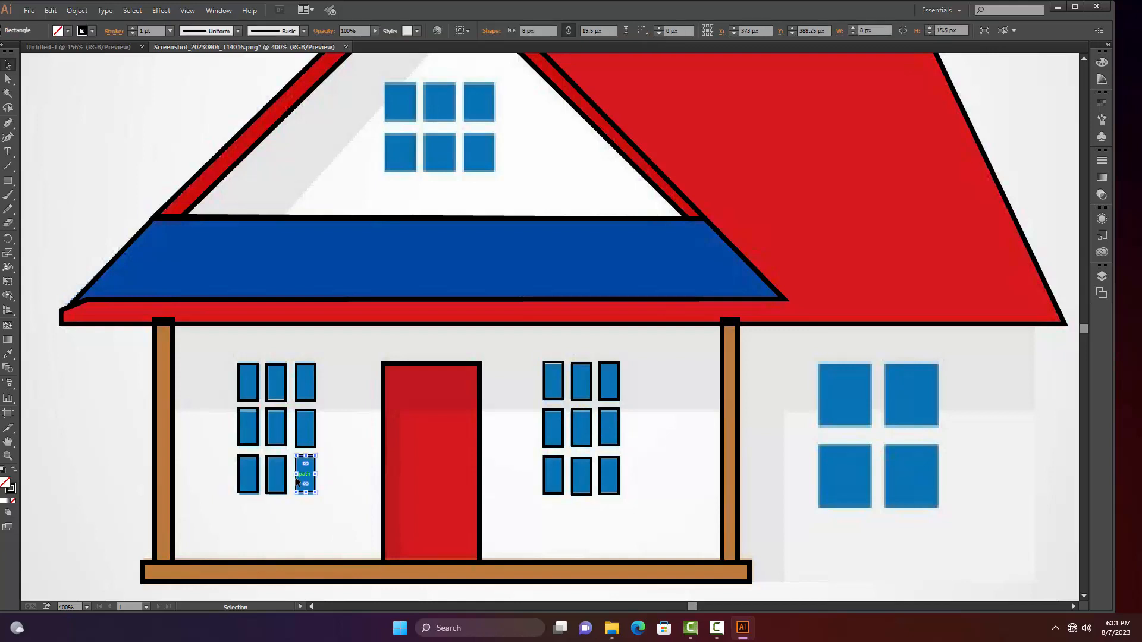
click(327, 470)
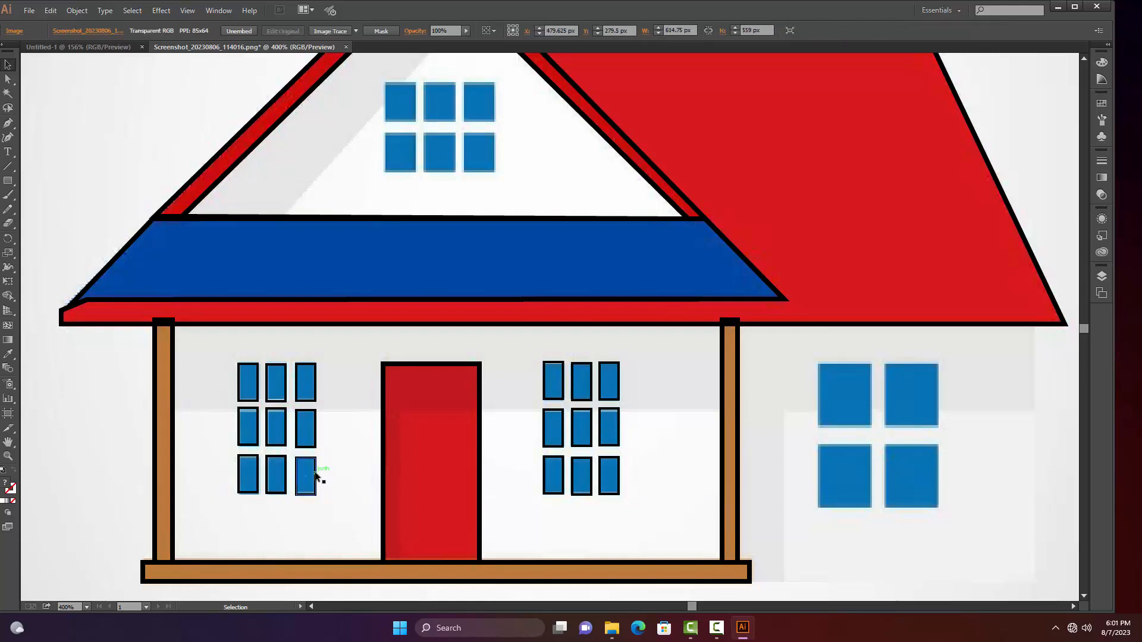
click(314, 478)
click(361, 453)
key(p)
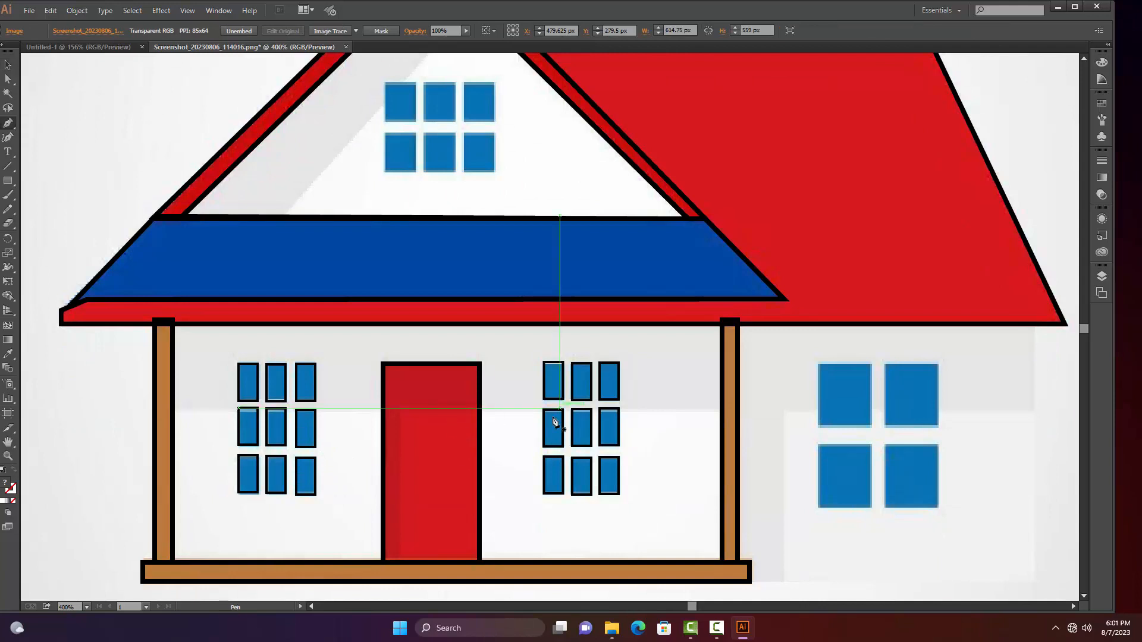
click(398, 561)
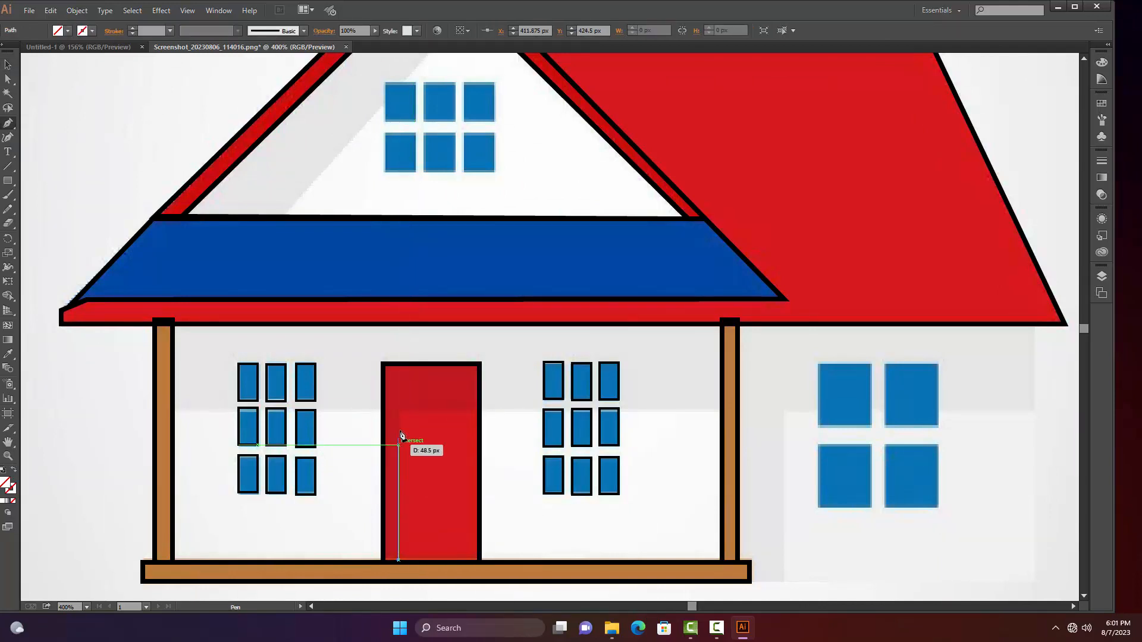
click(397, 412)
key(ctrl+z)
key(ctrl+z)
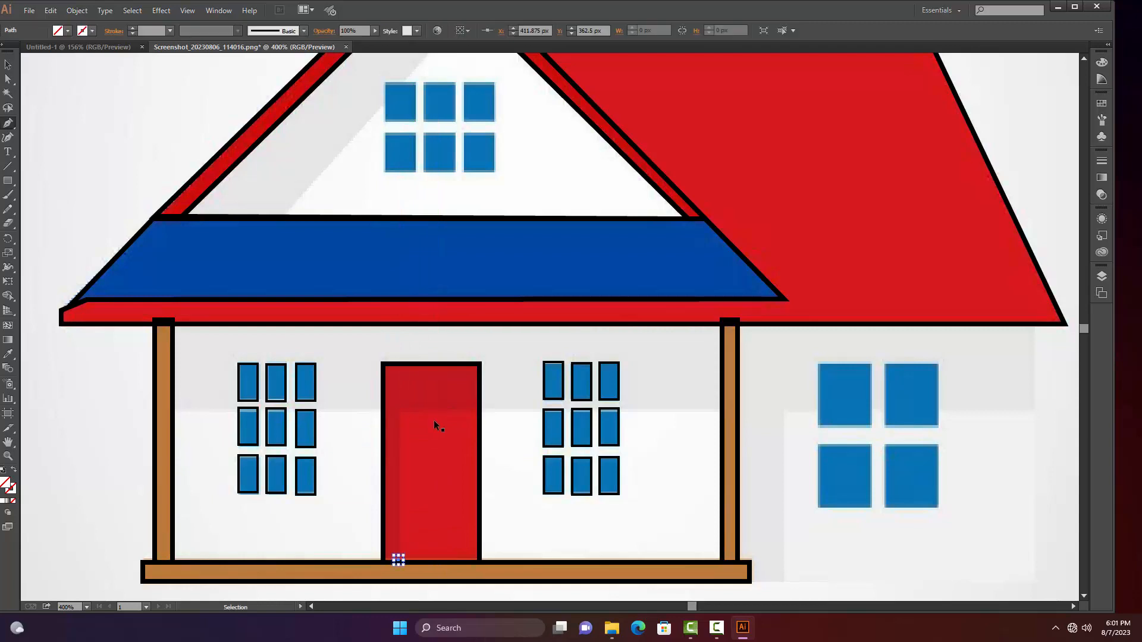
Trace the wall shadow beneath the eaves with a closed Pen path about 363 by 37 px, and deselect it
click(172, 409)
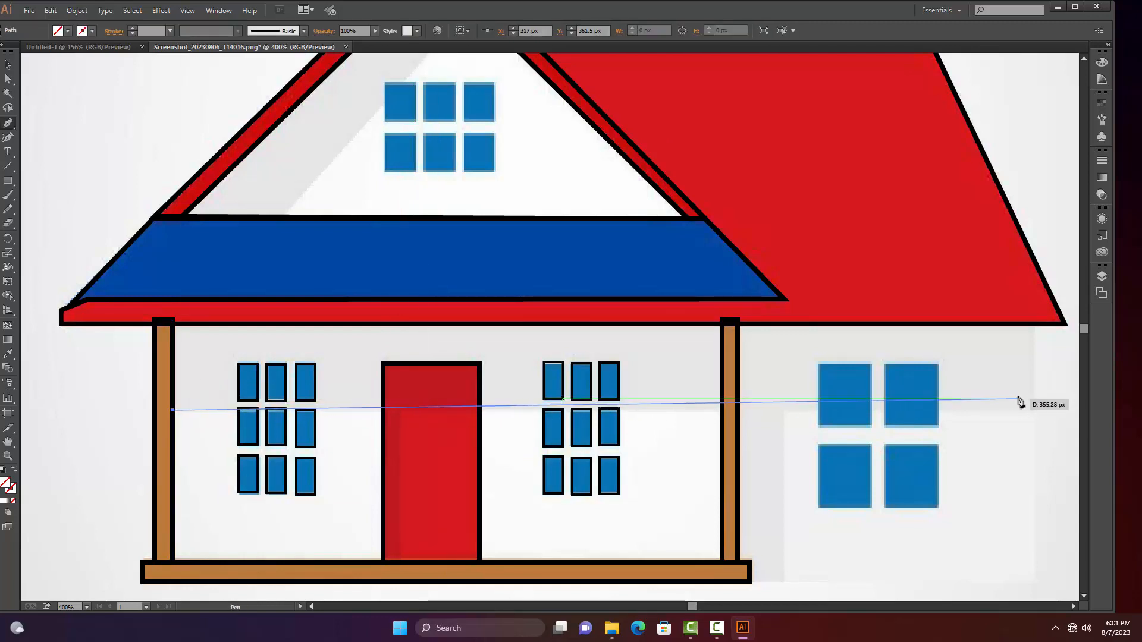
scroll(969, 408, right, 5)
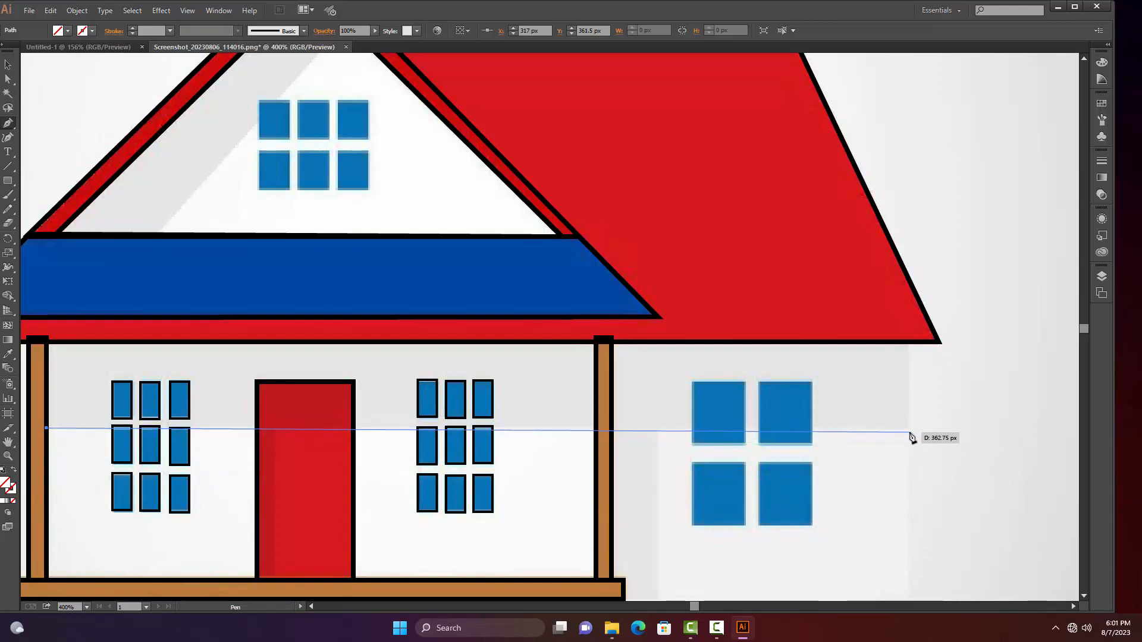
click(909, 432)
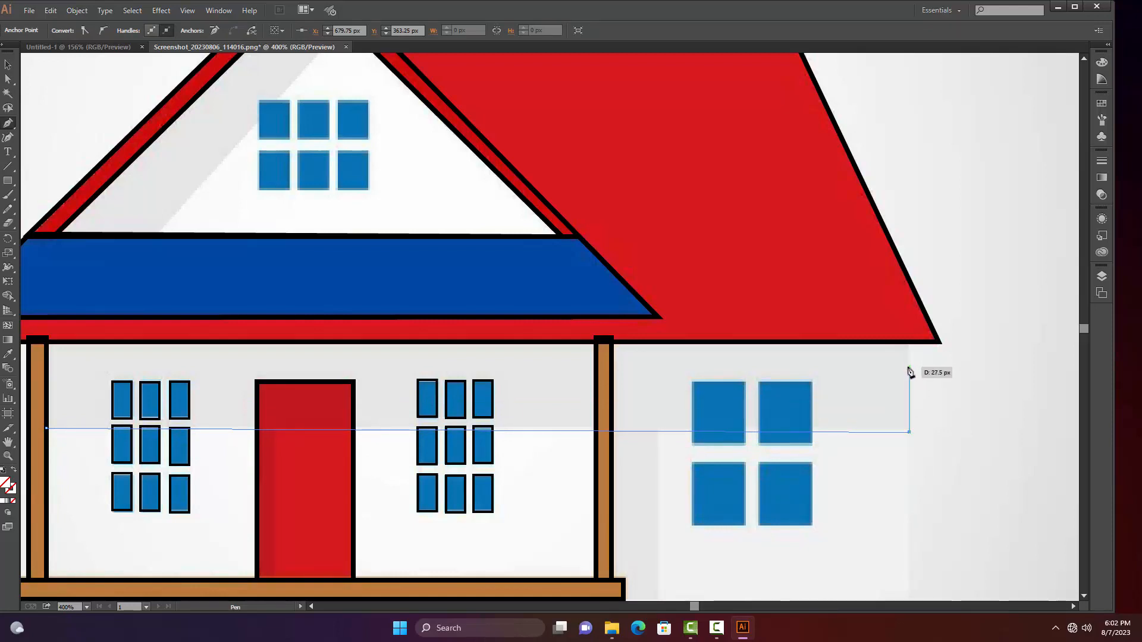
click(905, 344)
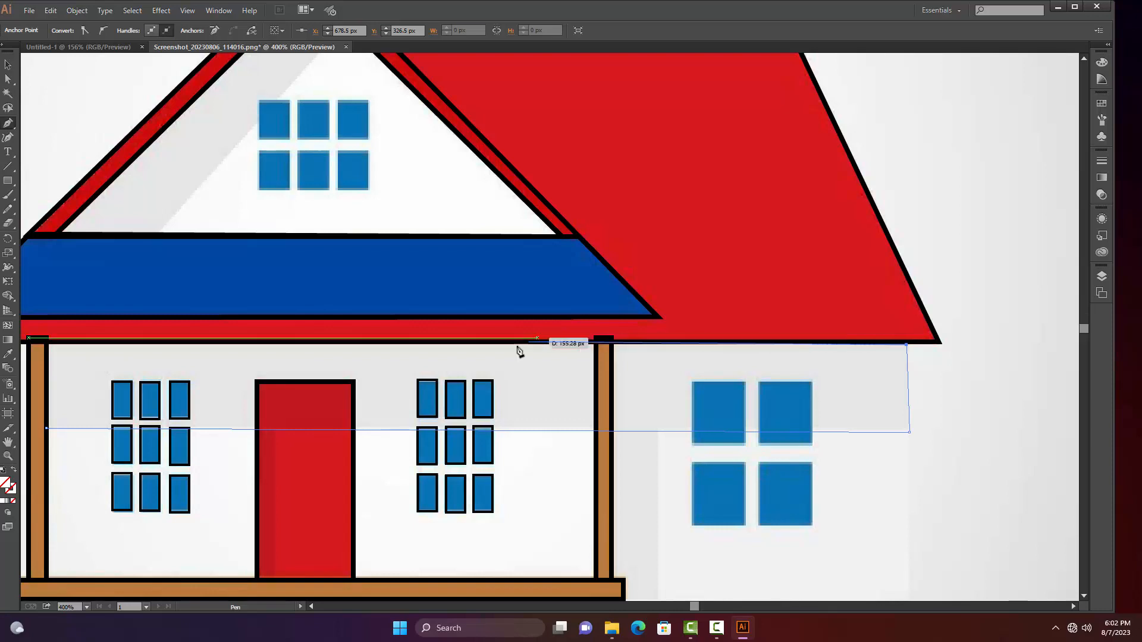
click(46, 345)
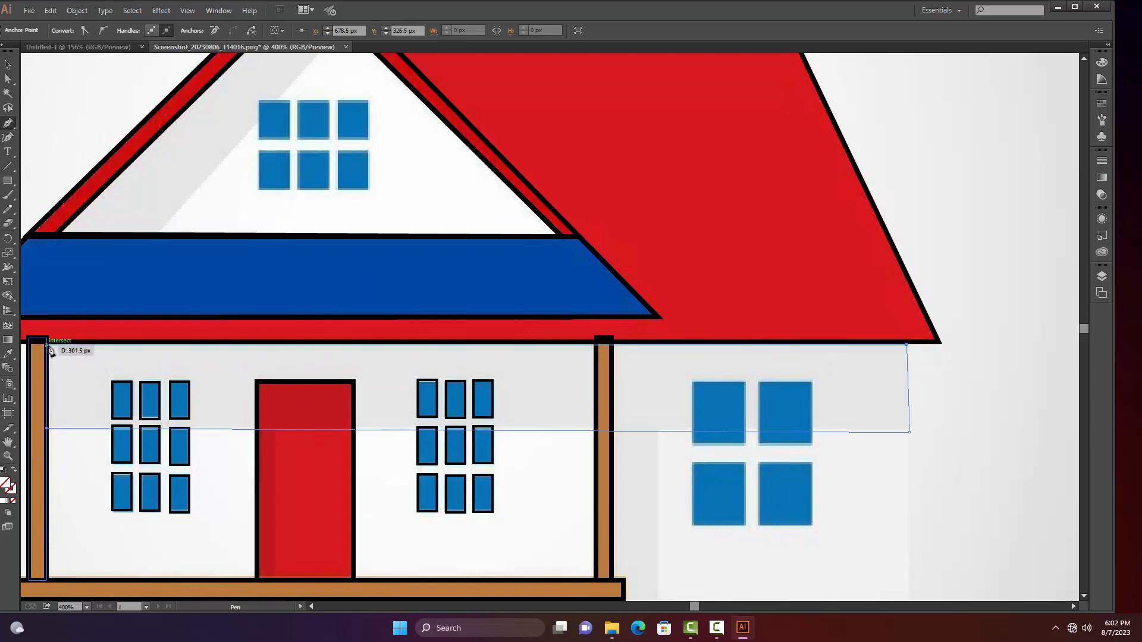
click(46, 429)
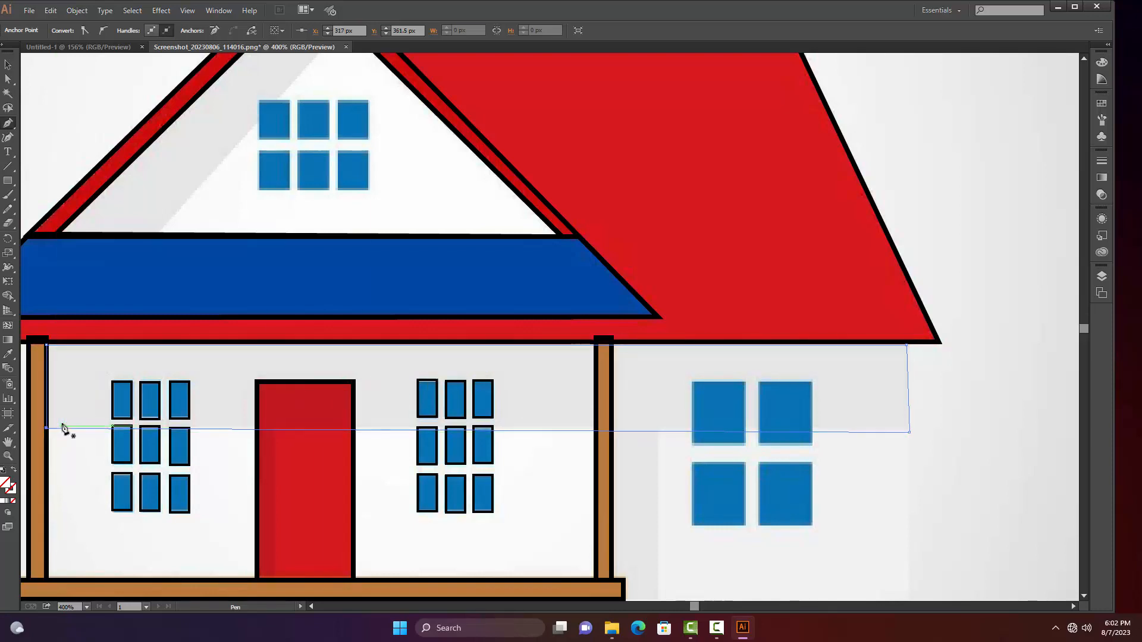
key(v)
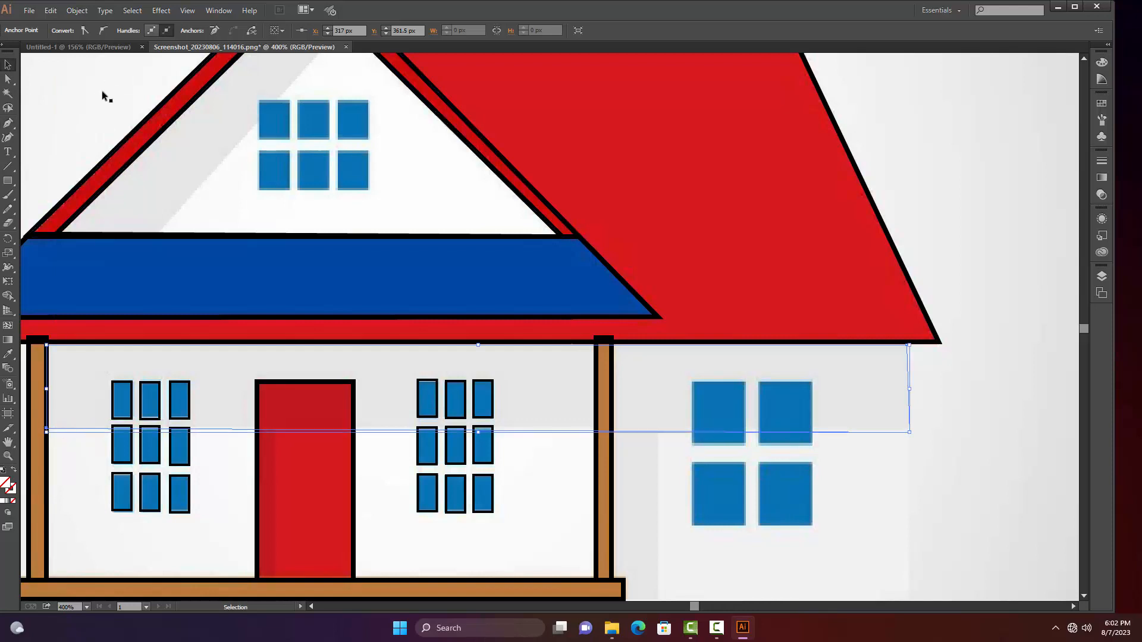
click(989, 487)
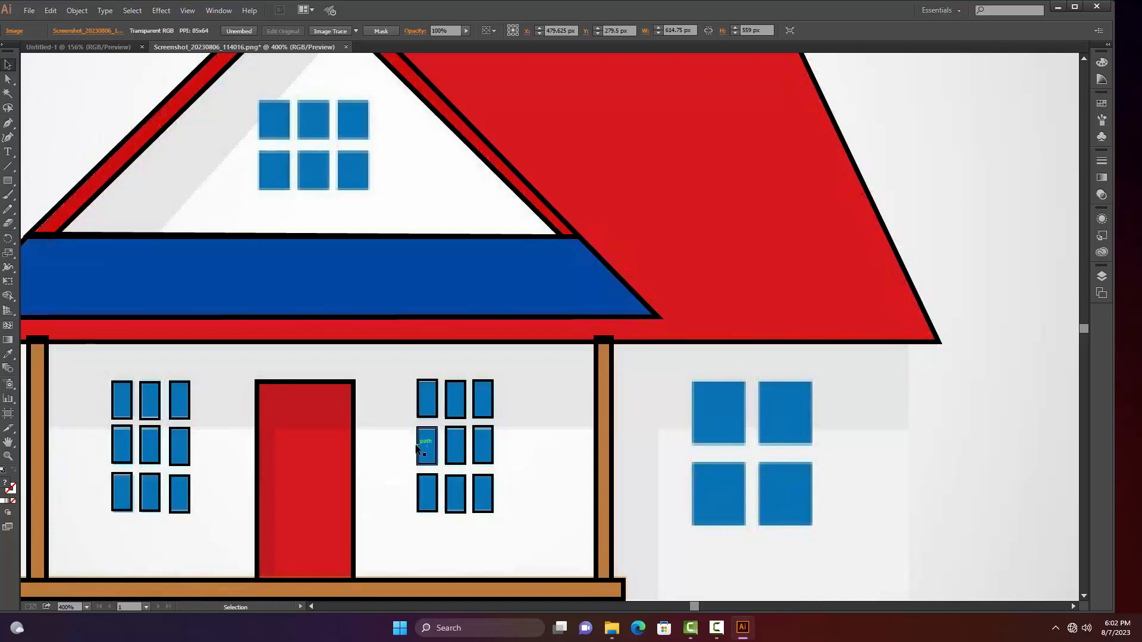
Give the shadow path beneath the eaves a 1 pt stroke and deselect it
click(434, 441)
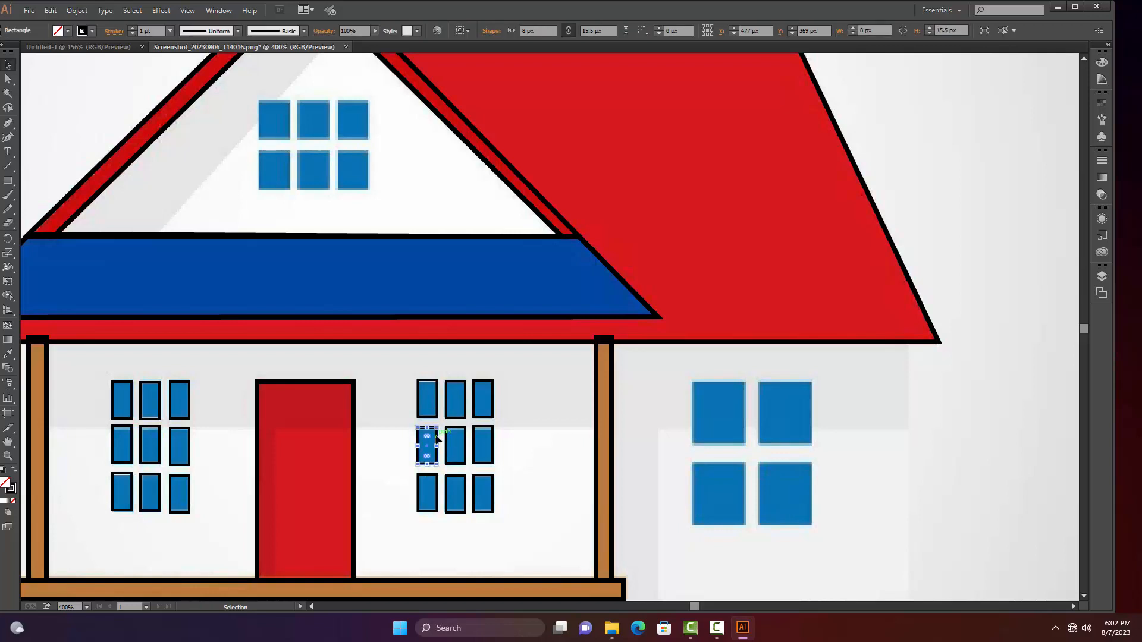
click(867, 434)
click(169, 31)
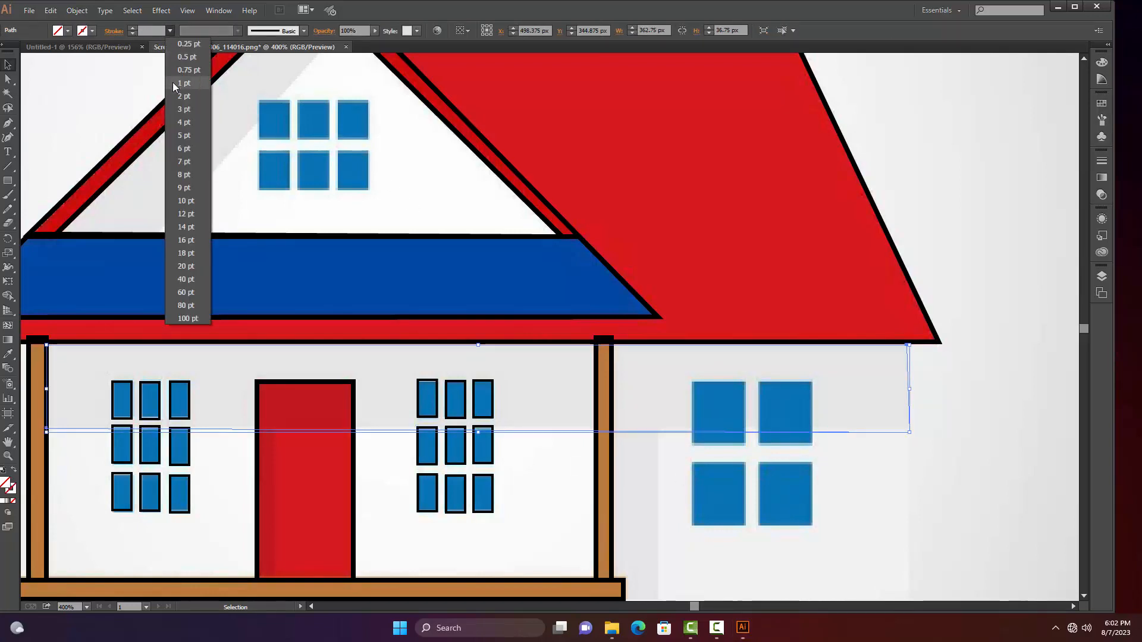
click(178, 82)
click(373, 461)
Trace the door's L-shaped shadow along its upper part and left edge with a closed Pen path about 41 by 84 px
mouse_move(383, 447)
mouse_down()
mouse_move(454, 415)
mouse_move(462, 433)
mouse_up()
key(p)
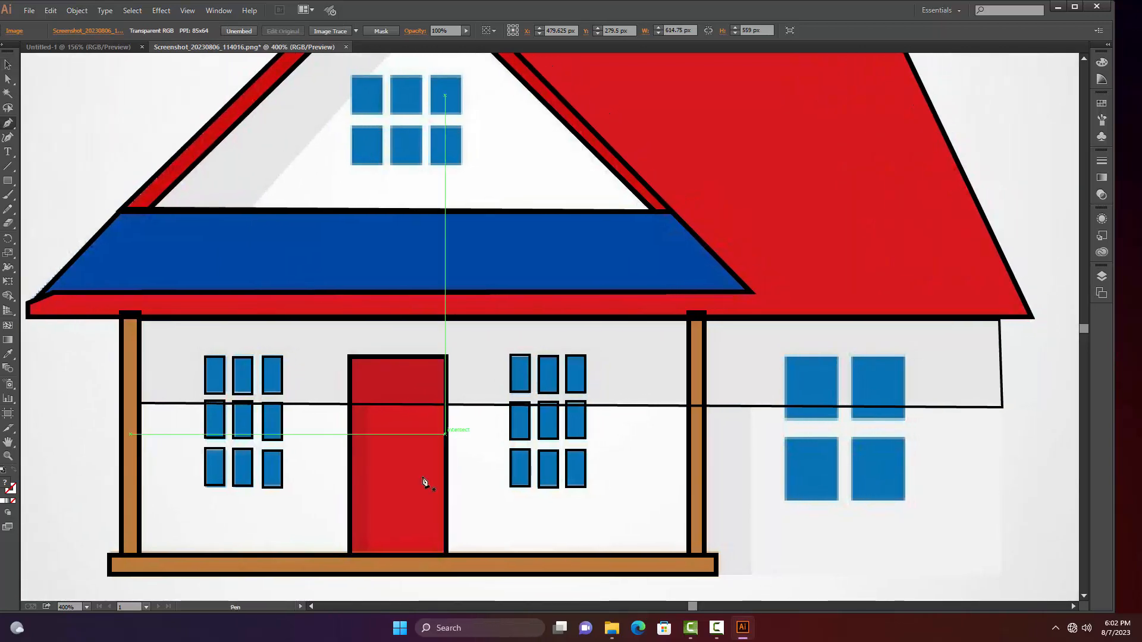
click(349, 555)
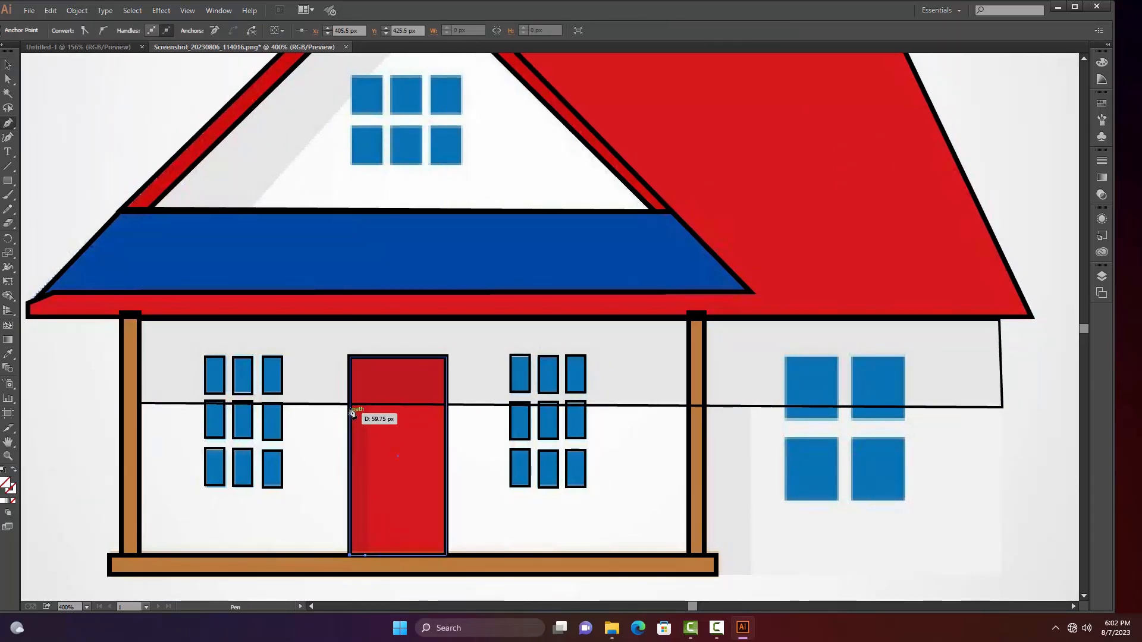
click(350, 356)
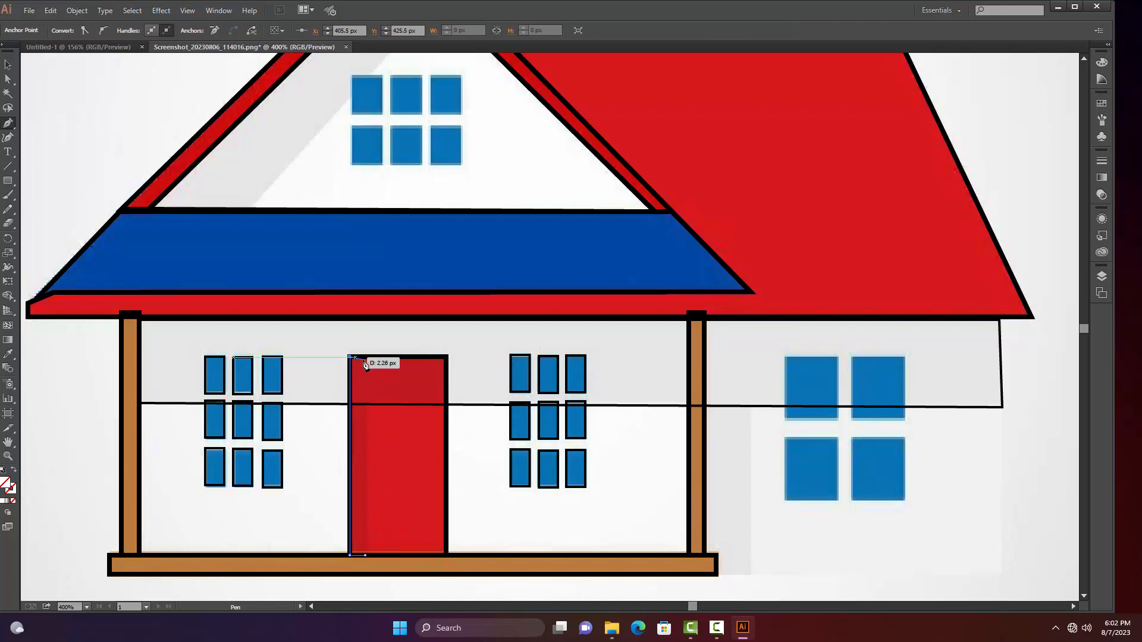
click(447, 358)
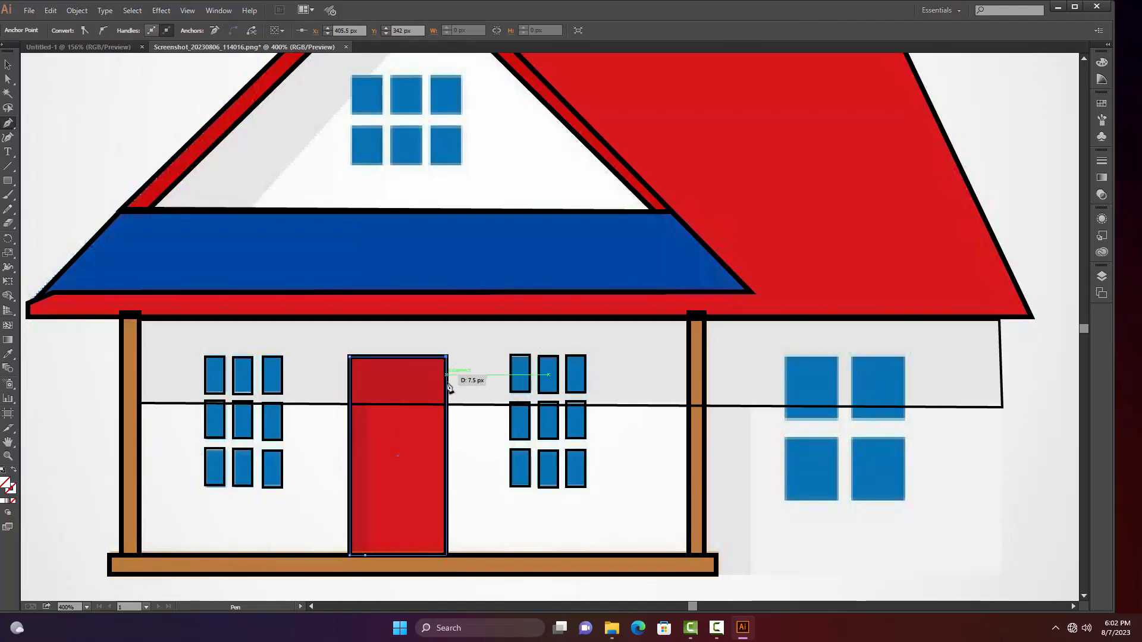
click(446, 404)
click(368, 404)
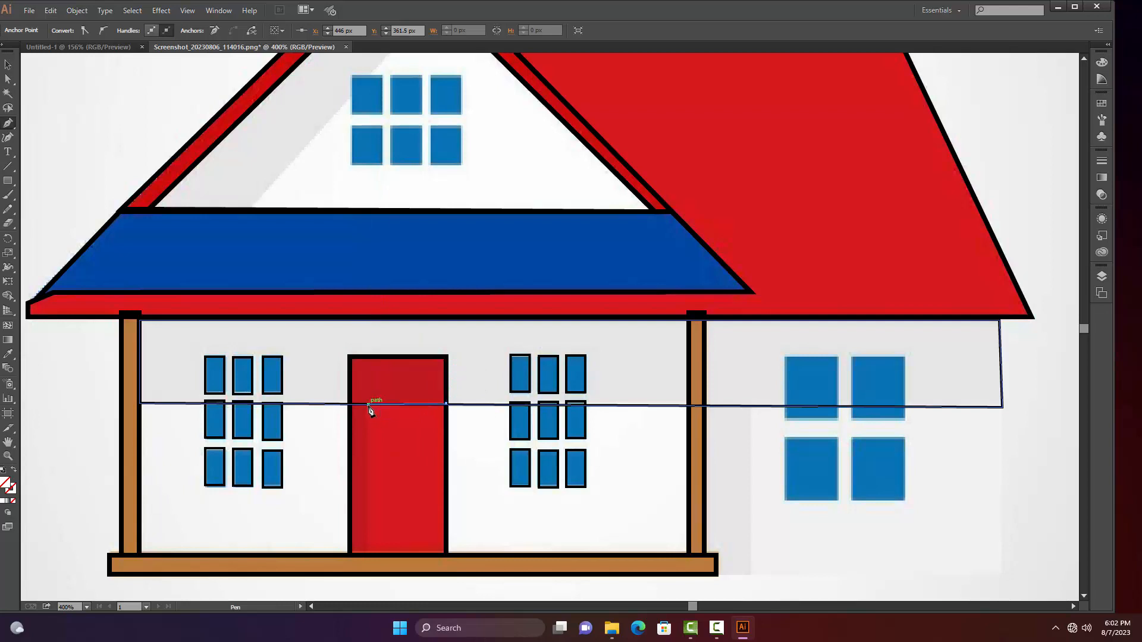
click(365, 556)
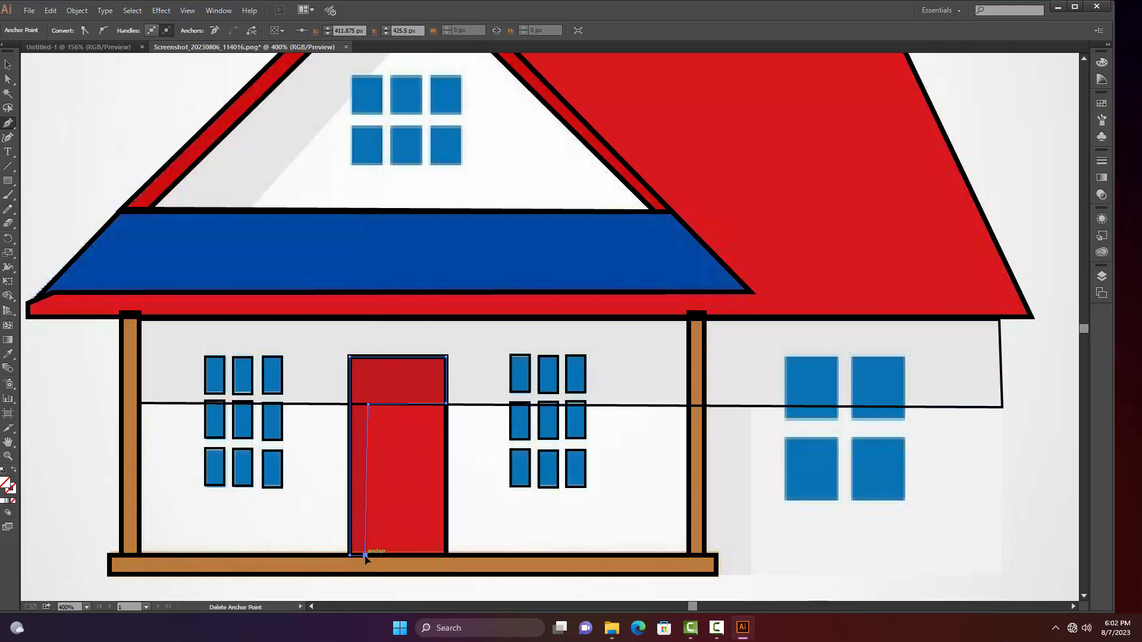
key(v)
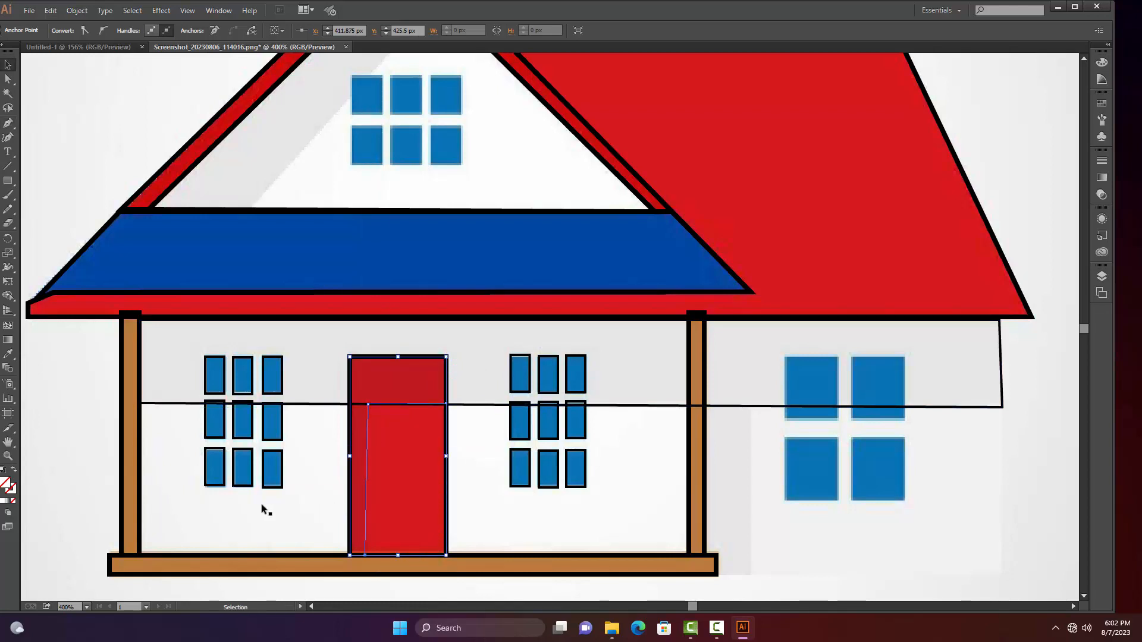
Apply a 1 pt stroke to the door's shadow path and deselect it
drag(317, 458, 375, 453)
click(358, 461)
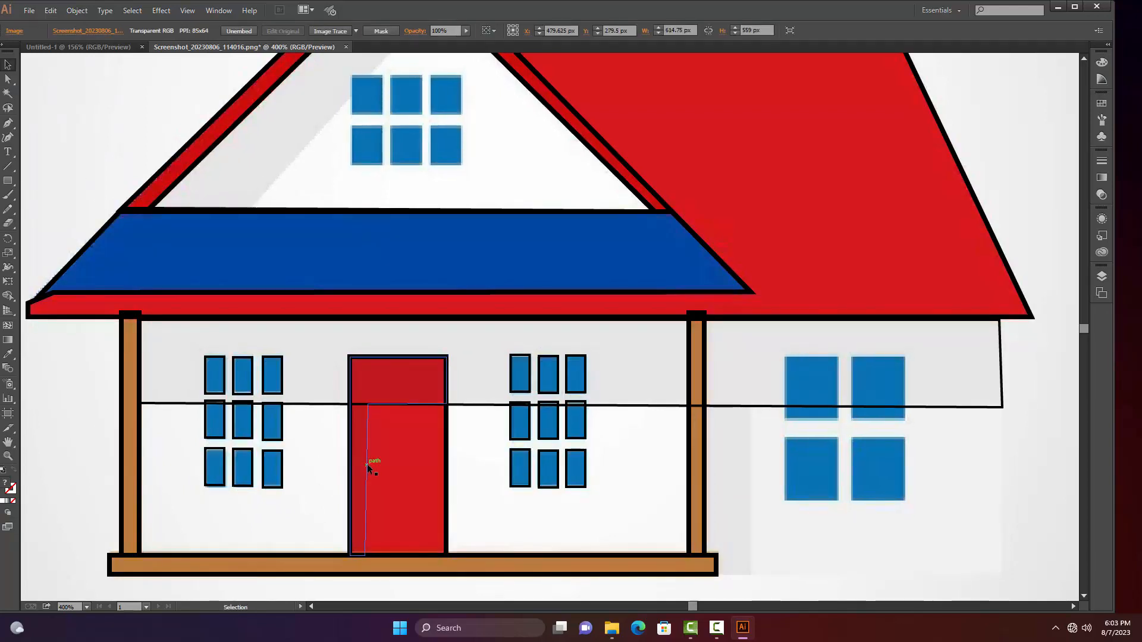
click(170, 30)
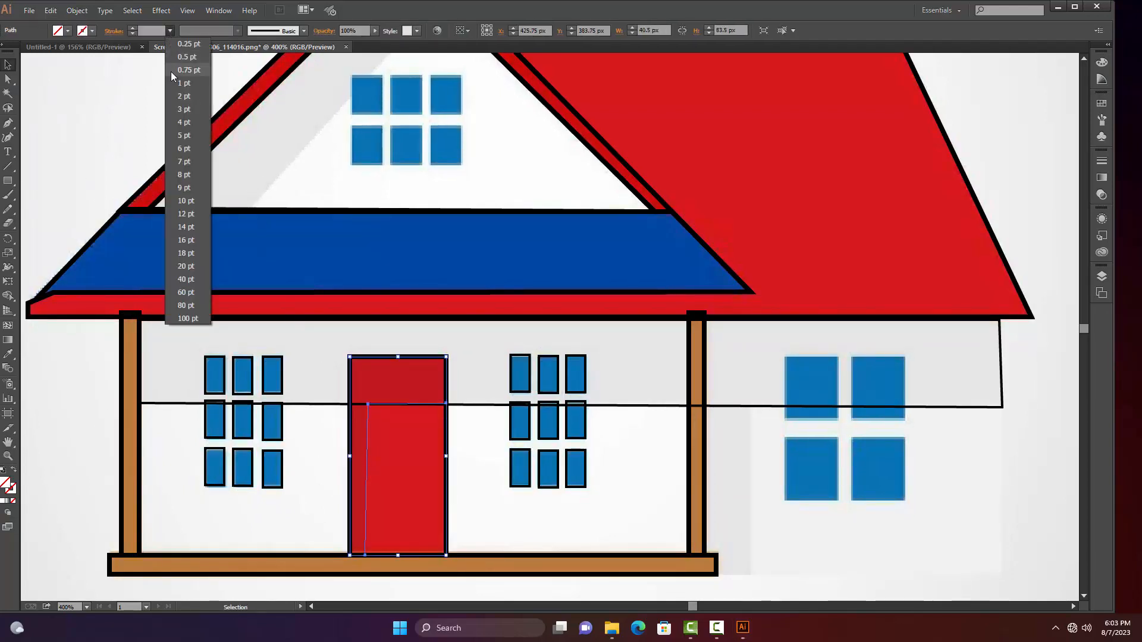
click(175, 83)
click(535, 497)
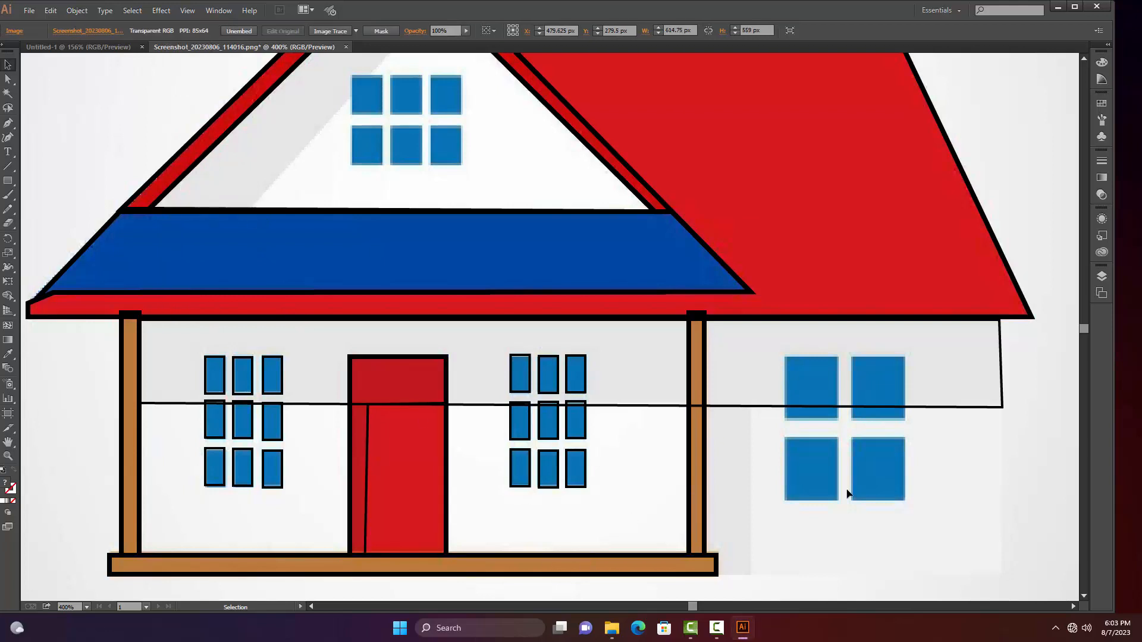
Trace the narrow wall shadow beside the right porch post with a closed Pen path about 20 by 71 px, following the porch floor's corner
drag(816, 531, 664, 516)
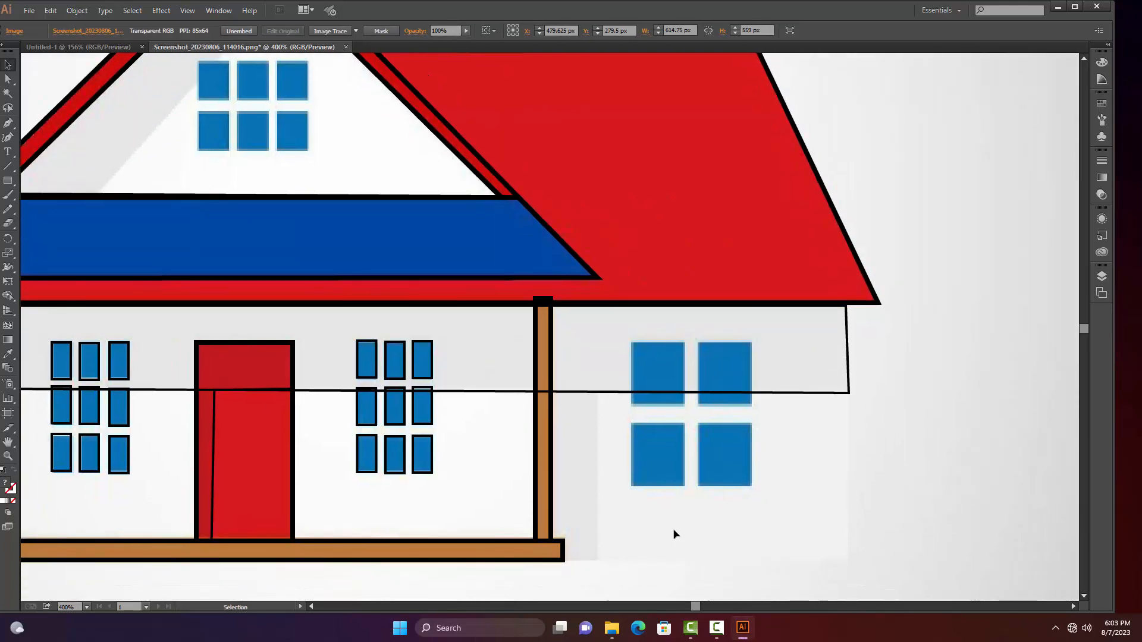
key(p)
click(562, 560)
click(597, 560)
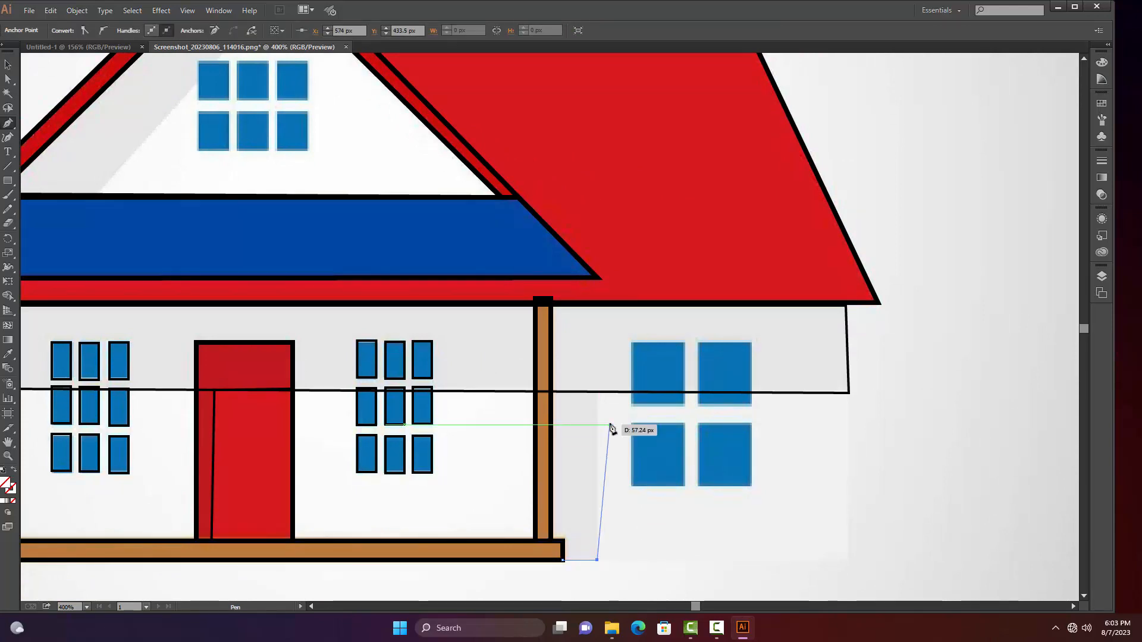
click(597, 395)
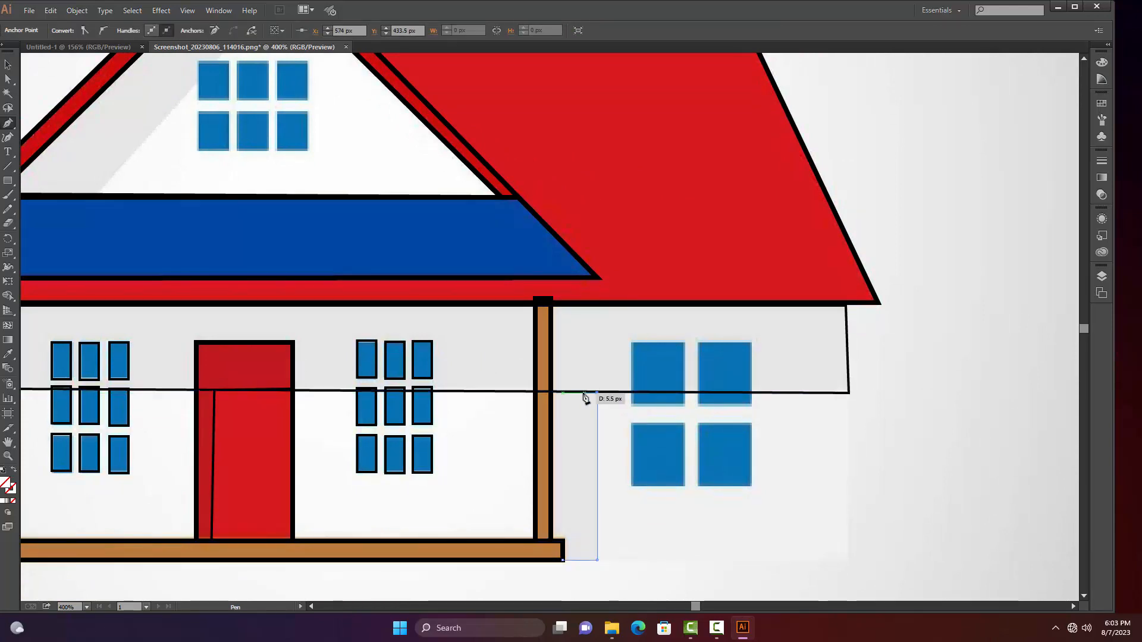
click(550, 393)
click(552, 541)
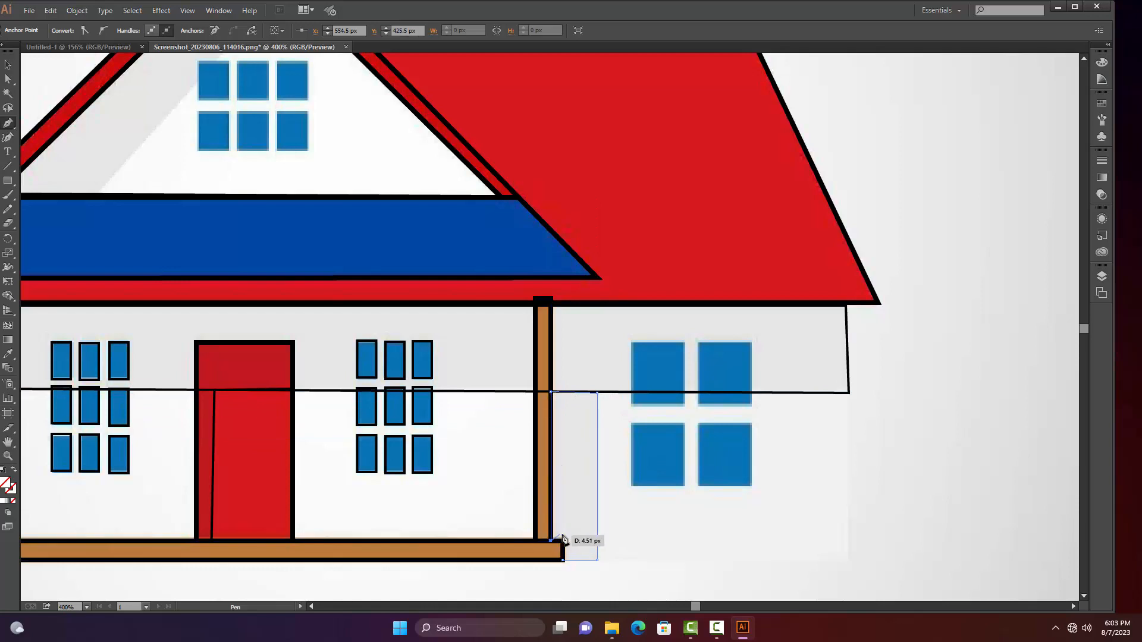
click(563, 542)
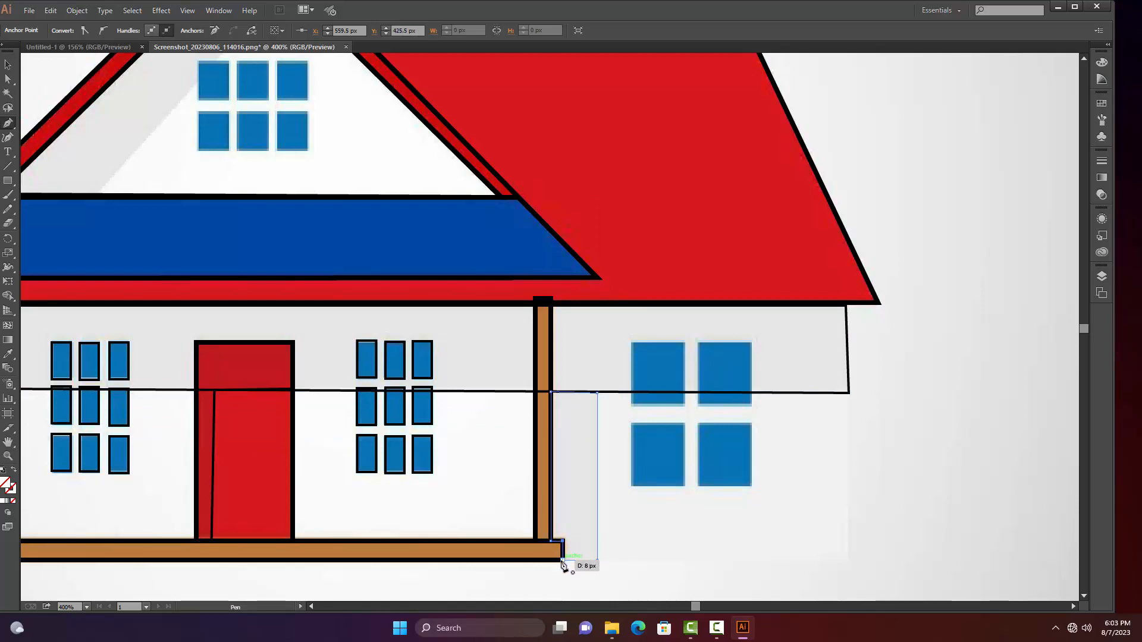
click(563, 560)
key(v)
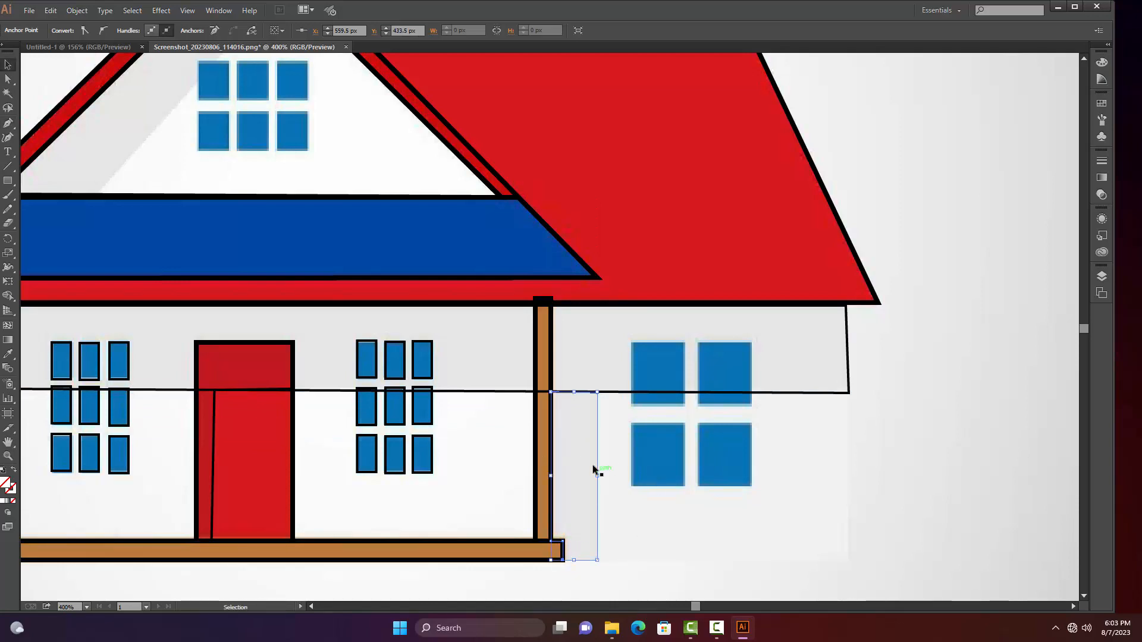
click(595, 483)
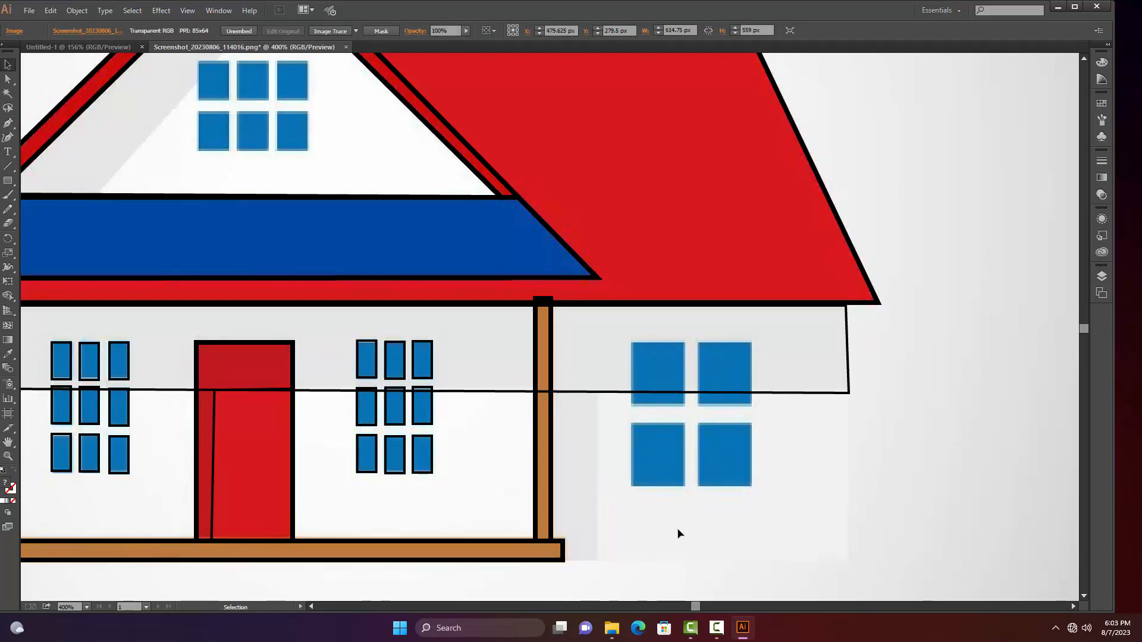
Set a 1 pt stroke on the narrow shadow path beside the right porch post and deselect it
click(595, 513)
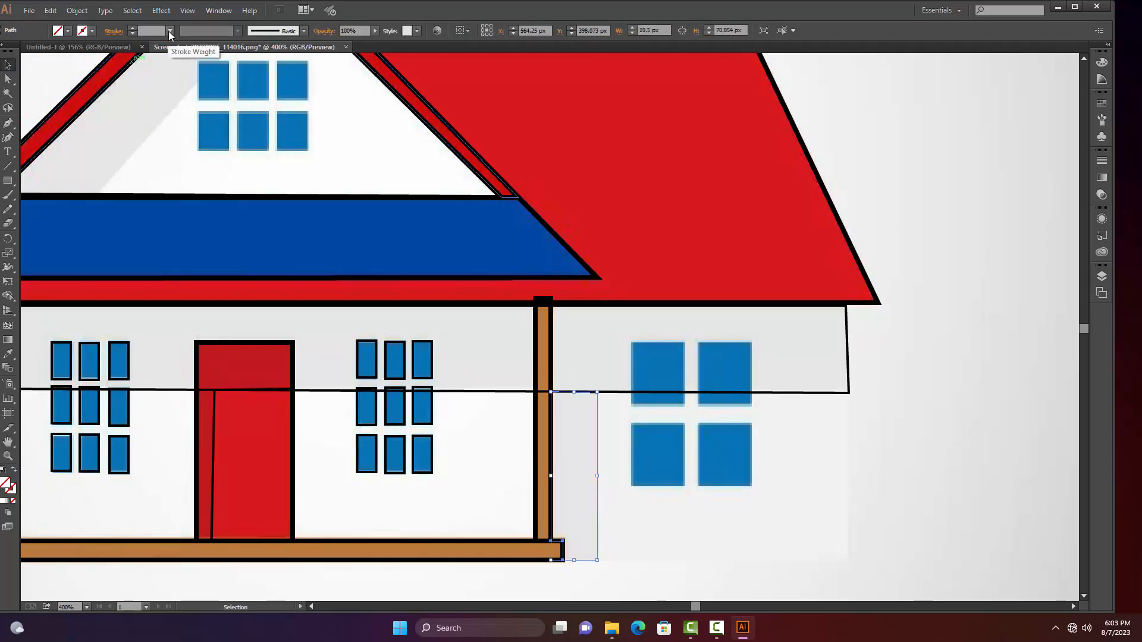
click(169, 35)
click(181, 80)
click(815, 459)
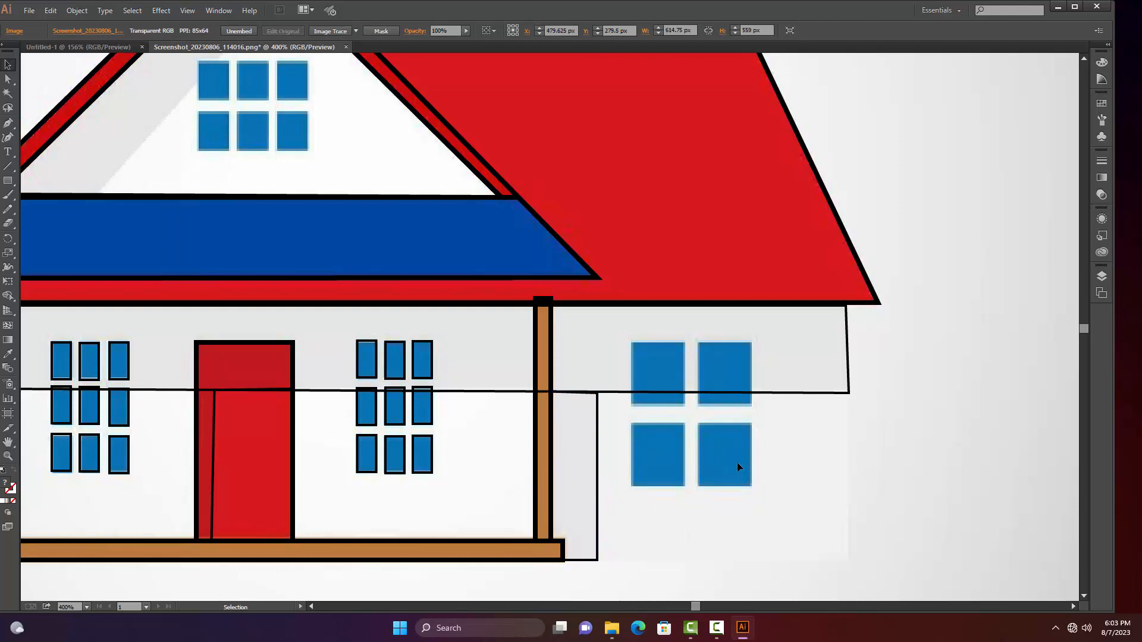
Trace the four-pane right wall window with unstroked rectangles about 22 by 26 px, copying one onto the lower-left pane
key(m)
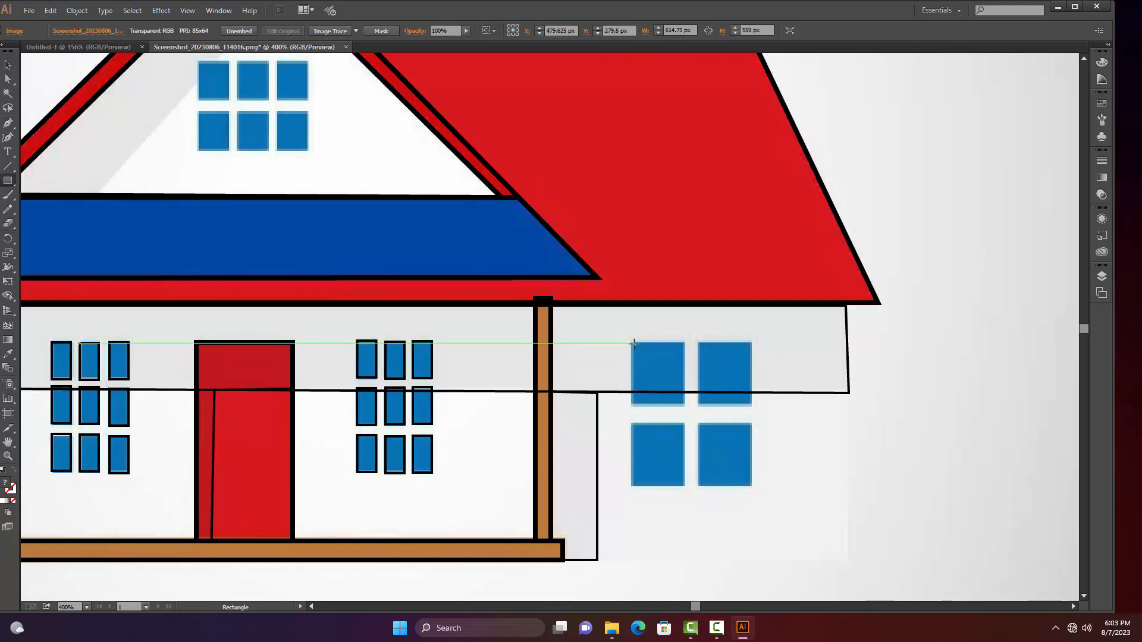
drag(631, 344, 631, 465)
key(a)
click(813, 436)
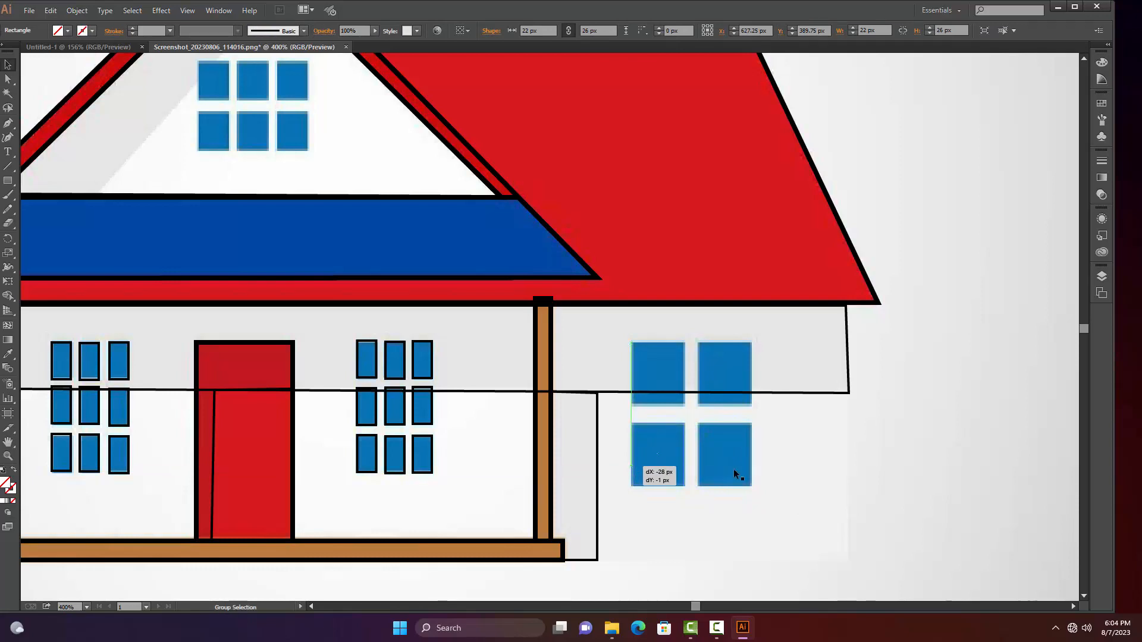
click(668, 494)
scroll(646, 458, up, 10)
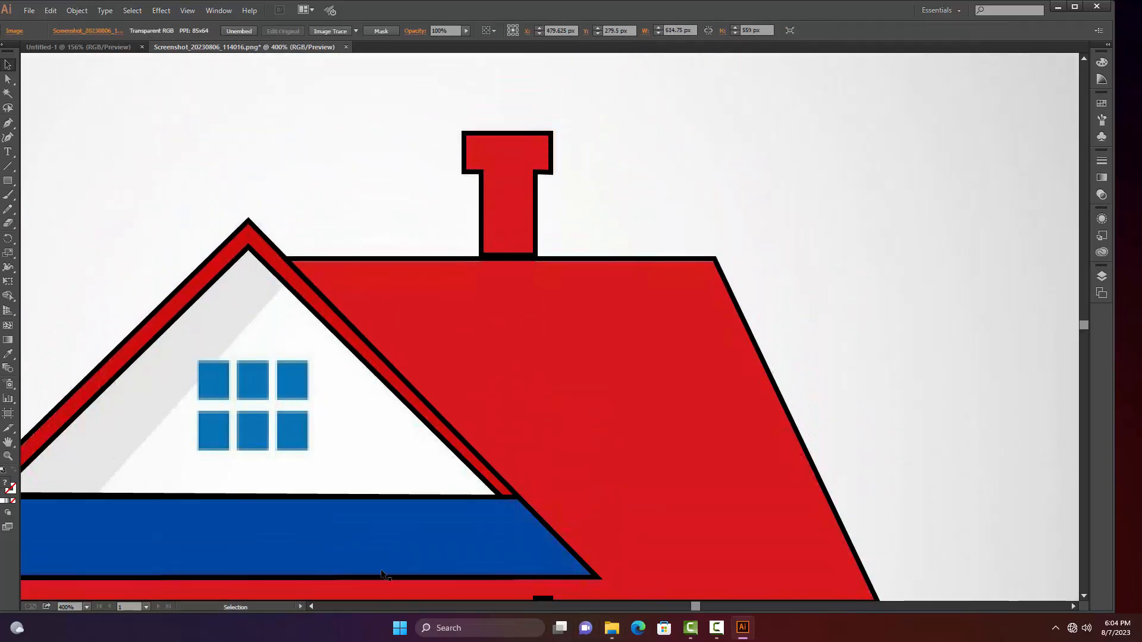
key(m)
mouse_move(197, 361)
mouse_down()
mouse_move(216, 375)
mouse_move(197, 362)
mouse_up()
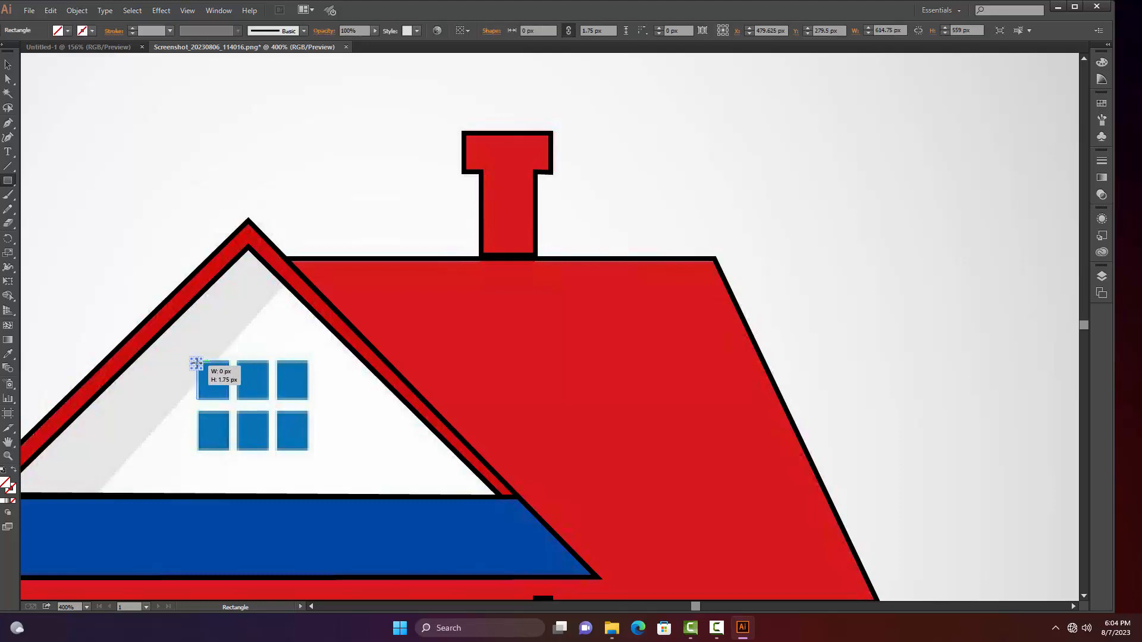
key(ctrl+z)
key(v)
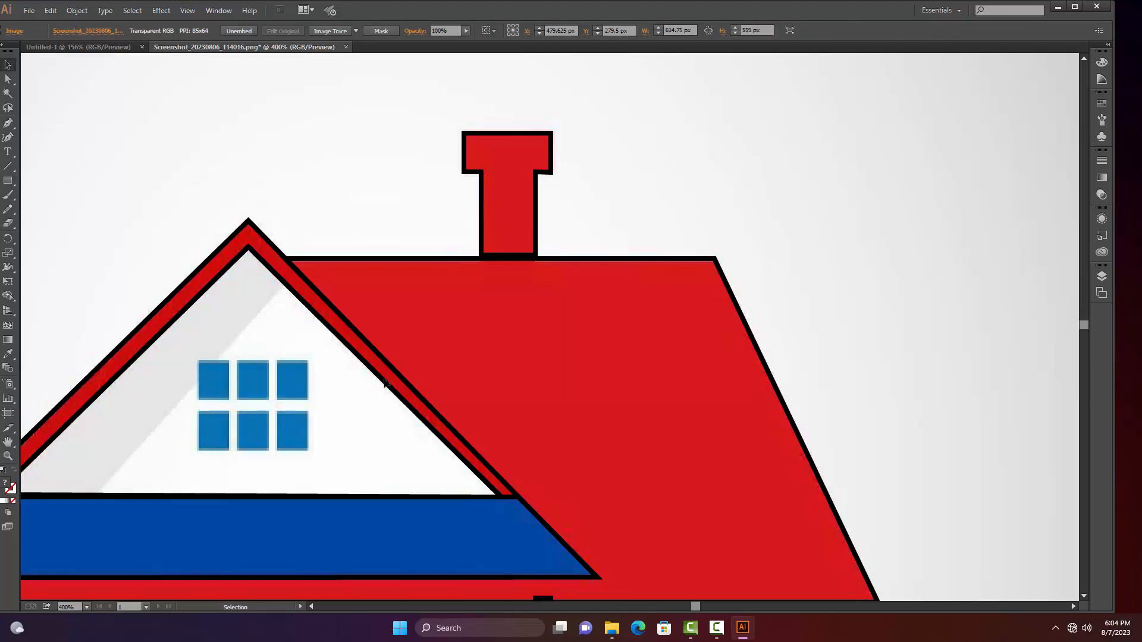
key(space)
drag(505, 357, 592, 250)
drag(598, 381, 627, 332)
key(ctrl+space)
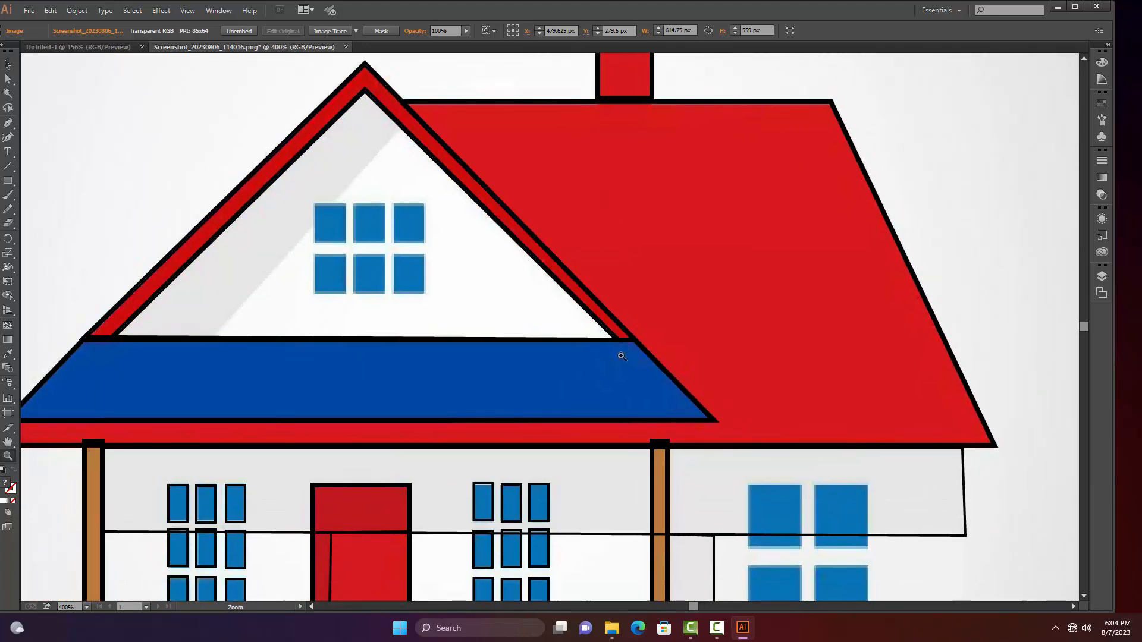
Move the reference image off the traced outlines so it sits beside them, to the right of the drawing
ctrl+alt+click(608, 395)
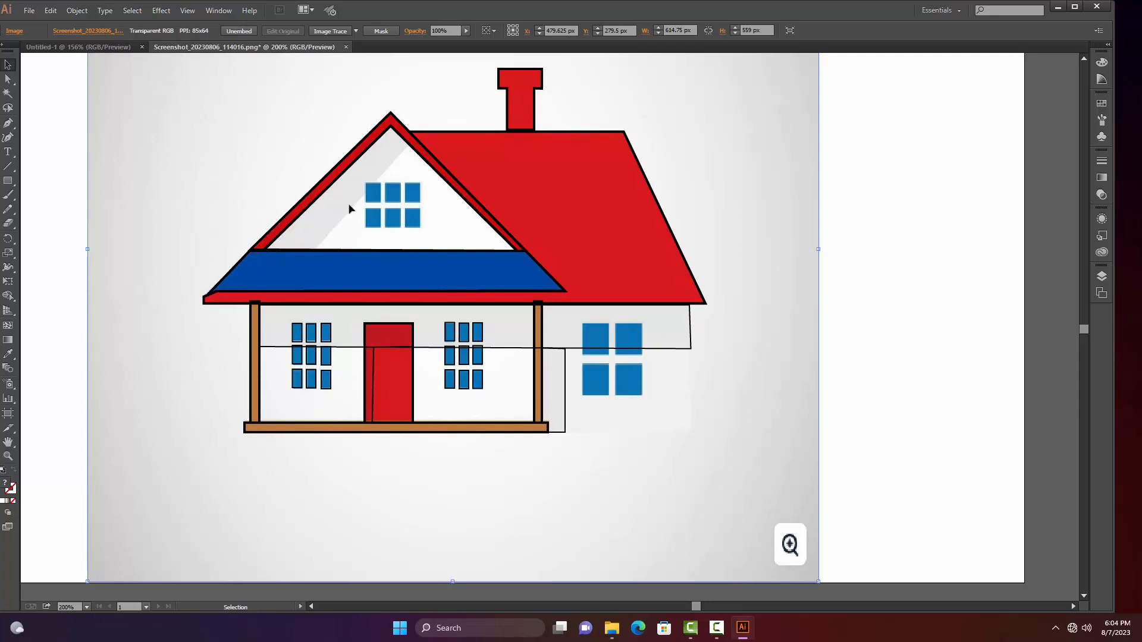
key(ctrl+space)
ctrl+alt+click(394, 270)
ctrl+alt+click(393, 269)
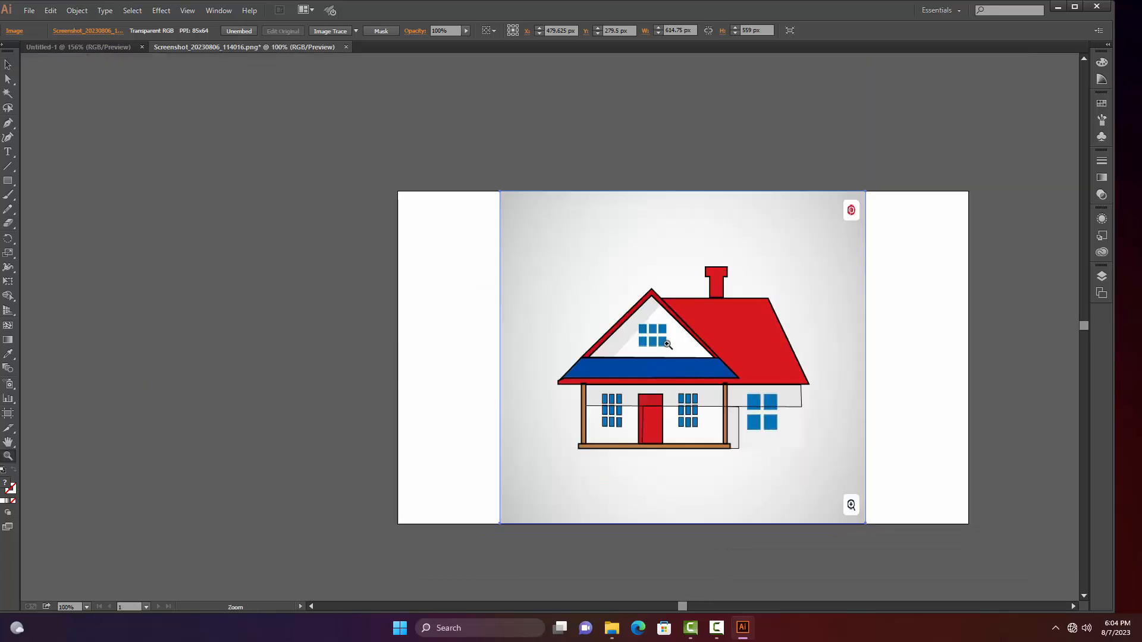
drag(622, 340, 408, 317)
ctrl+click(371, 206)
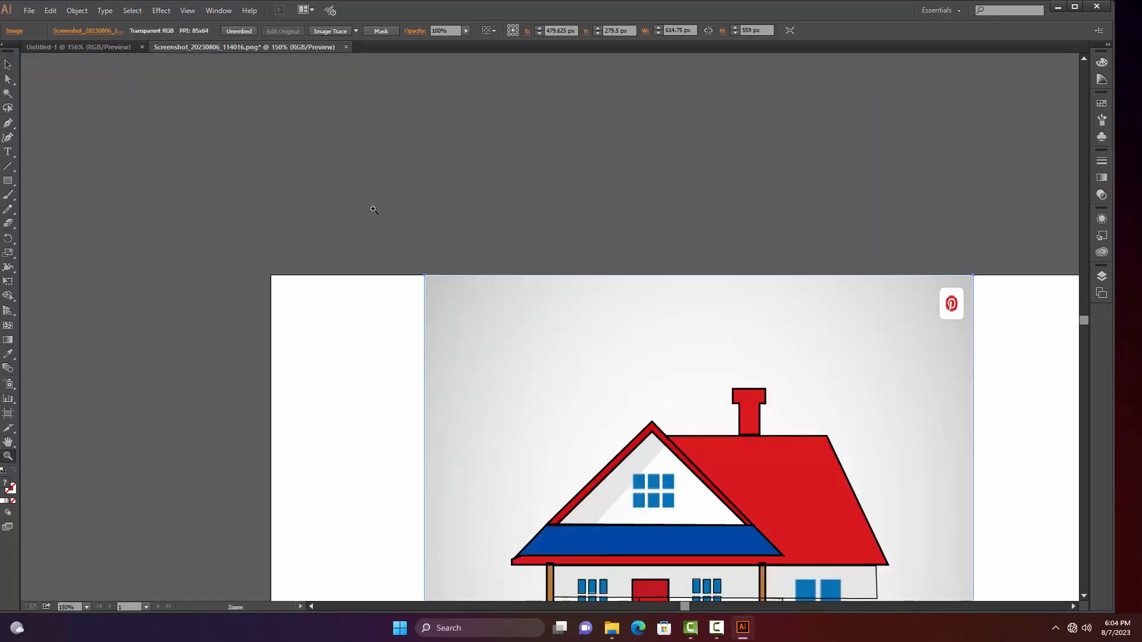
ctrl+alt+click(373, 211)
drag(703, 419, 408, 208)
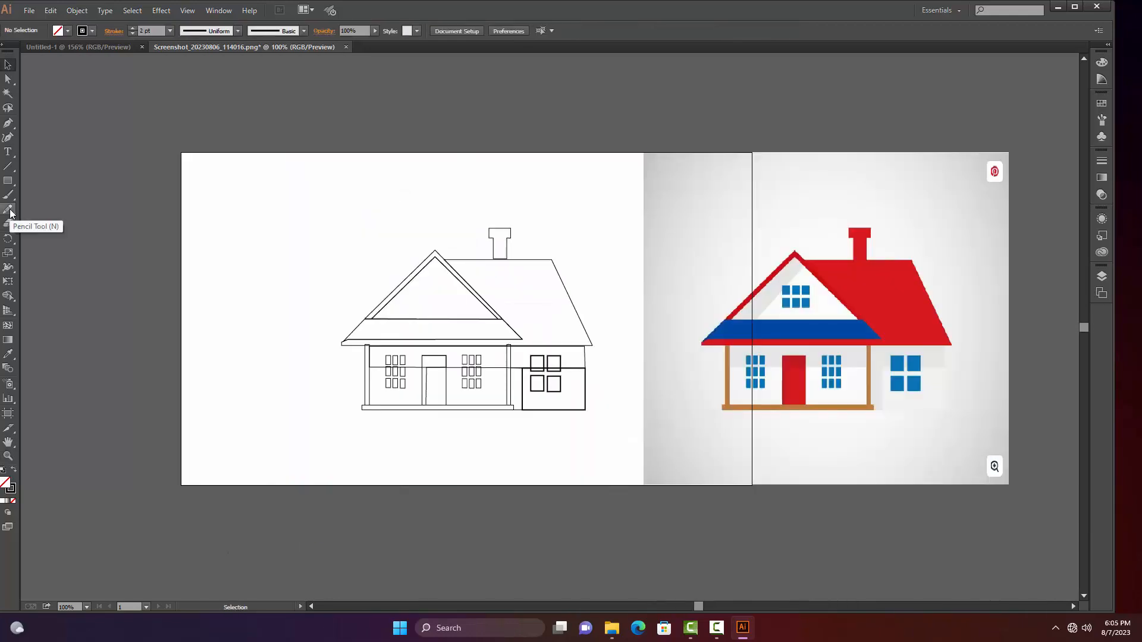
Fill the main roof shape with the red sampled from the reference roof using the Eyedropper
click(12, 354)
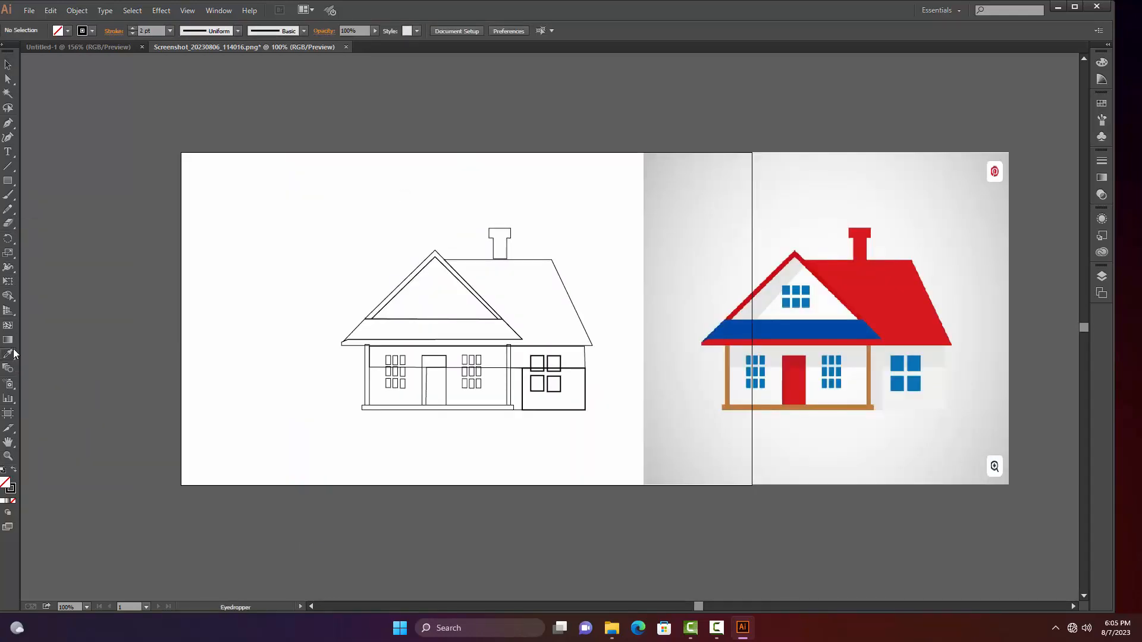
click(538, 304)
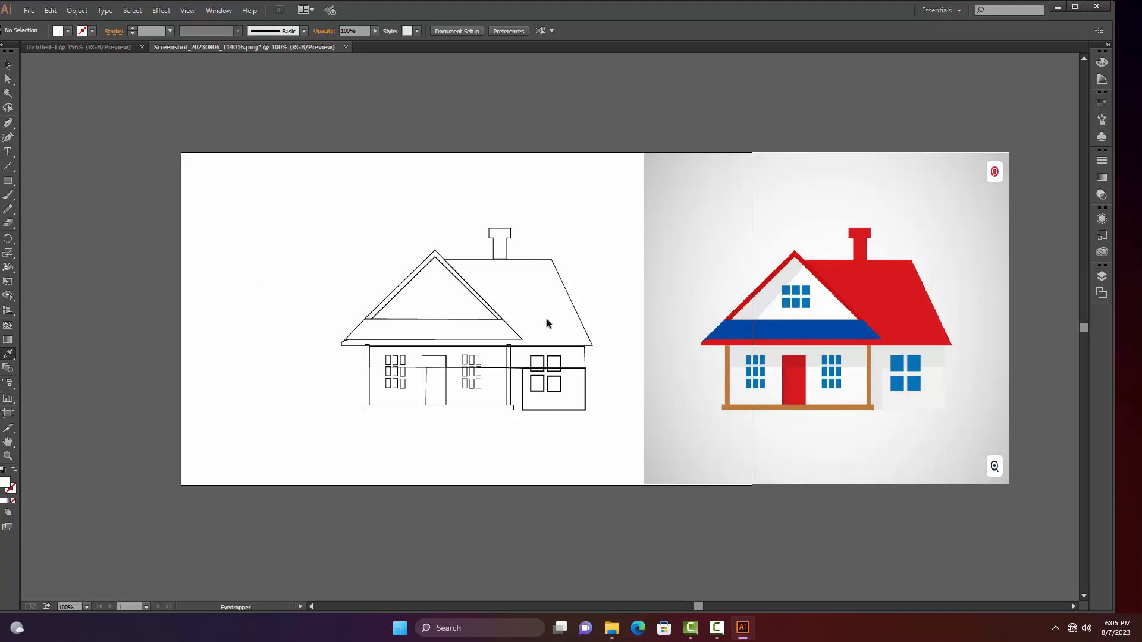
key(v)
click(574, 306)
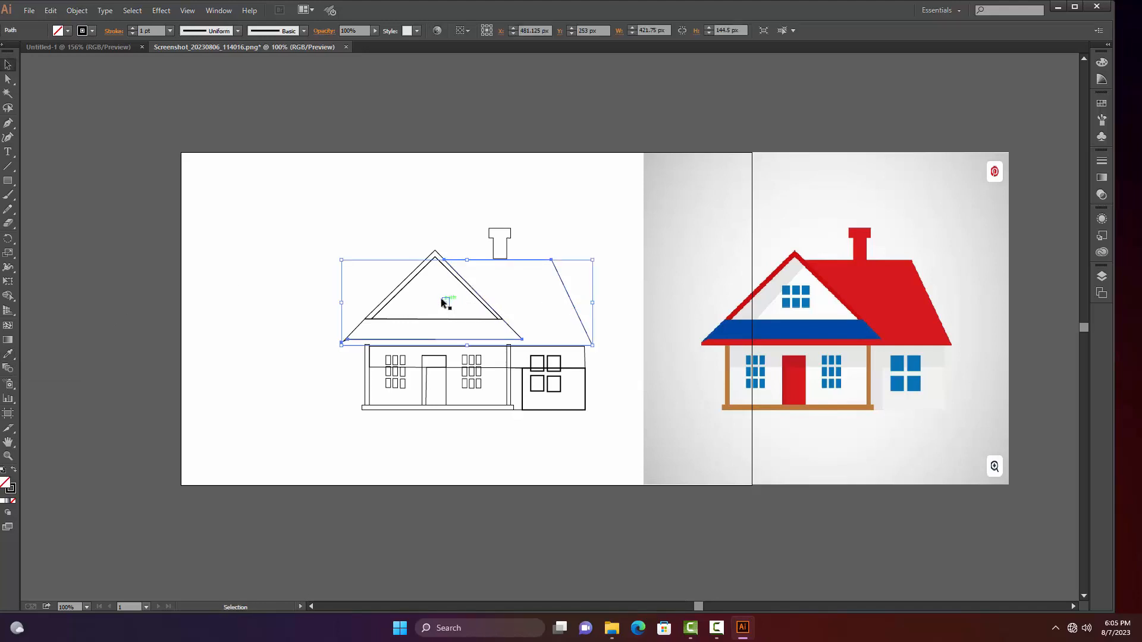
key(i)
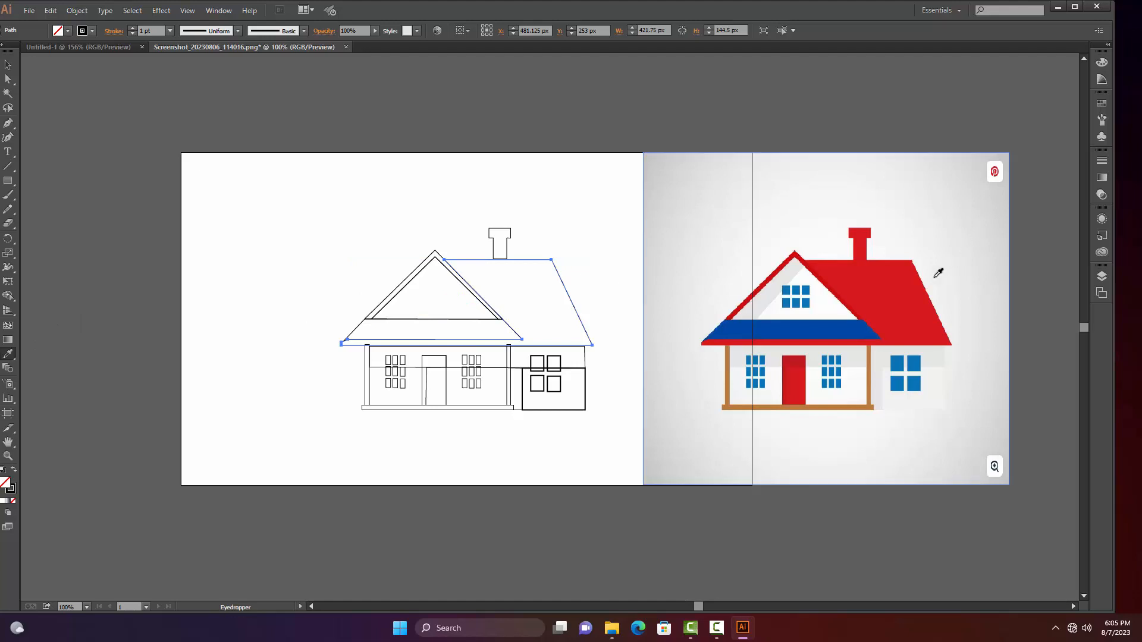
click(904, 296)
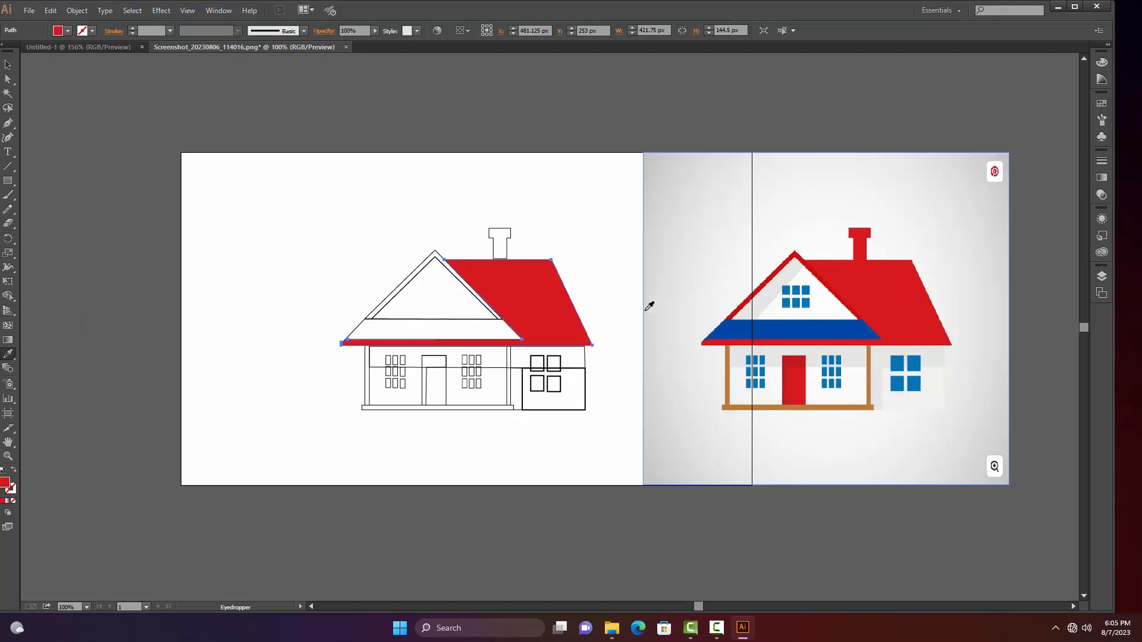
Fill the right wall rectangle with the light grey sampled from the reference wall and send it to the back
key(v)
click(585, 387)
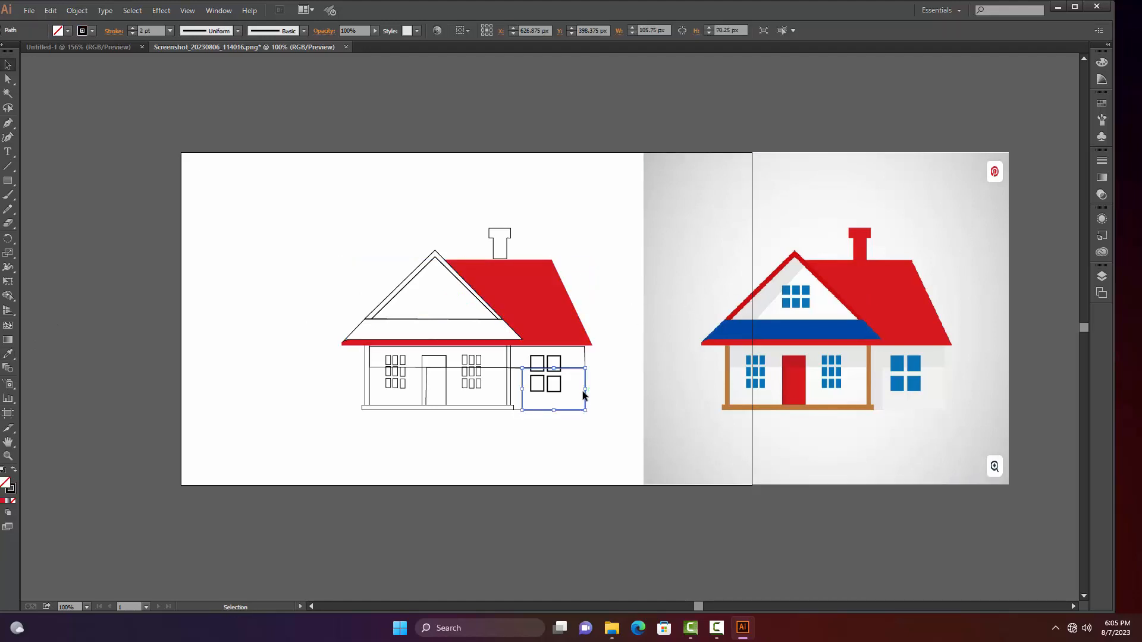
key(i)
click(900, 395)
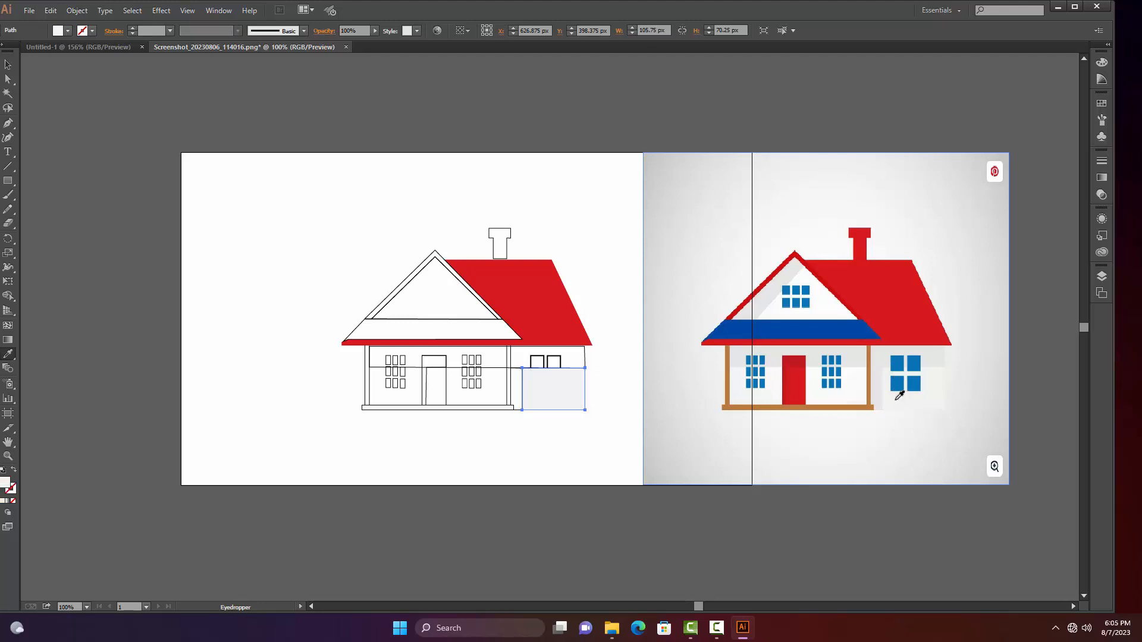
key(v)
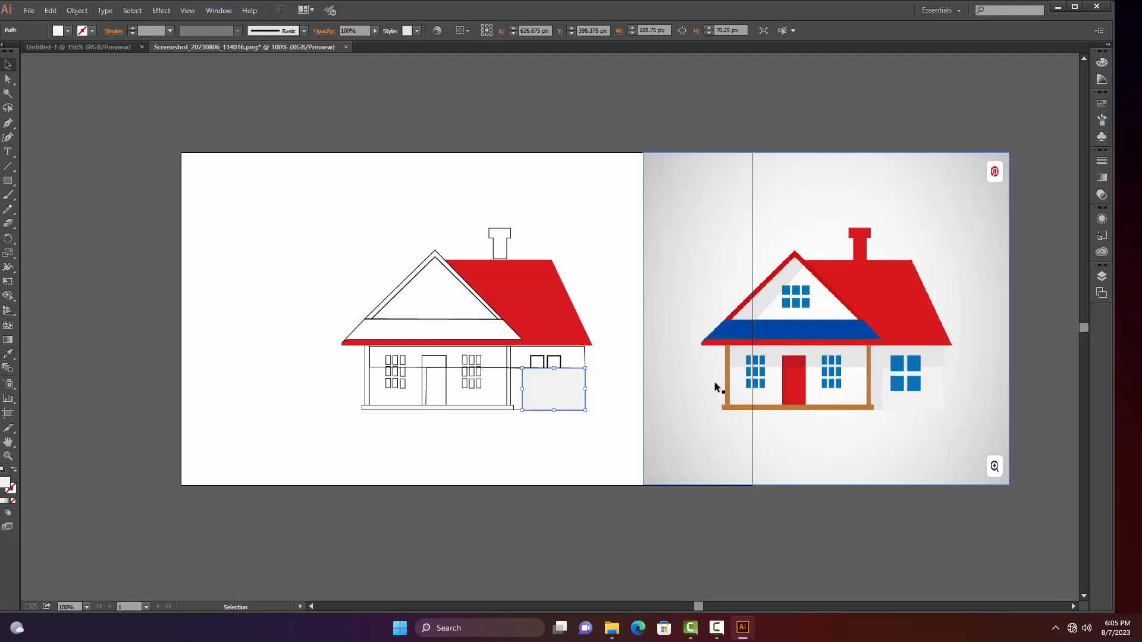
right_click(567, 403)
mouse_move(666, 573)
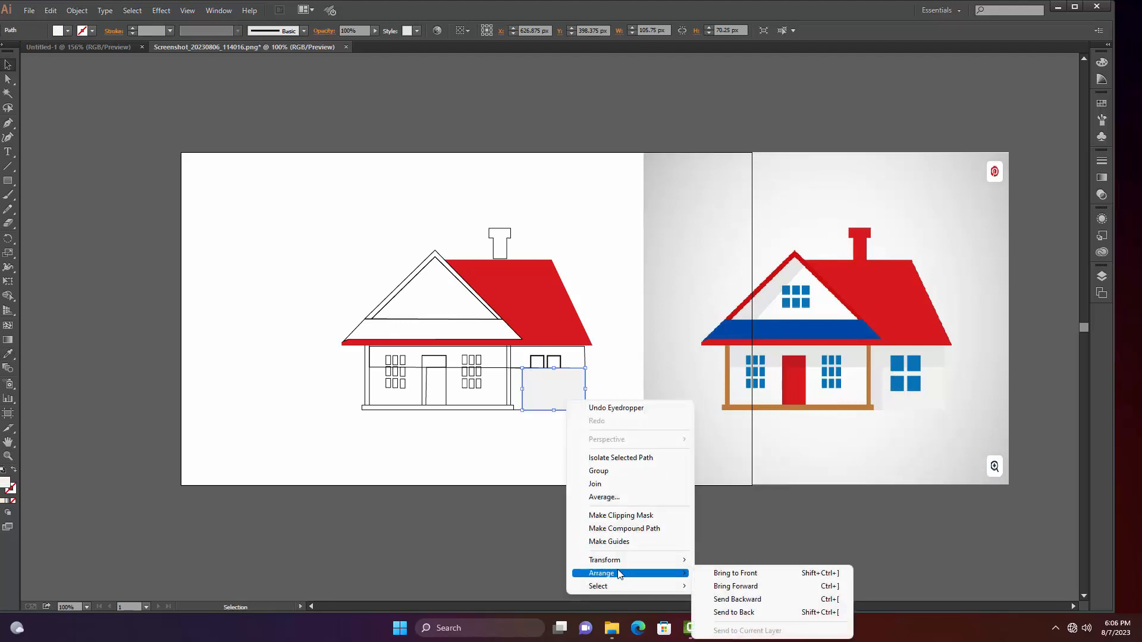
click(708, 617)
click(589, 533)
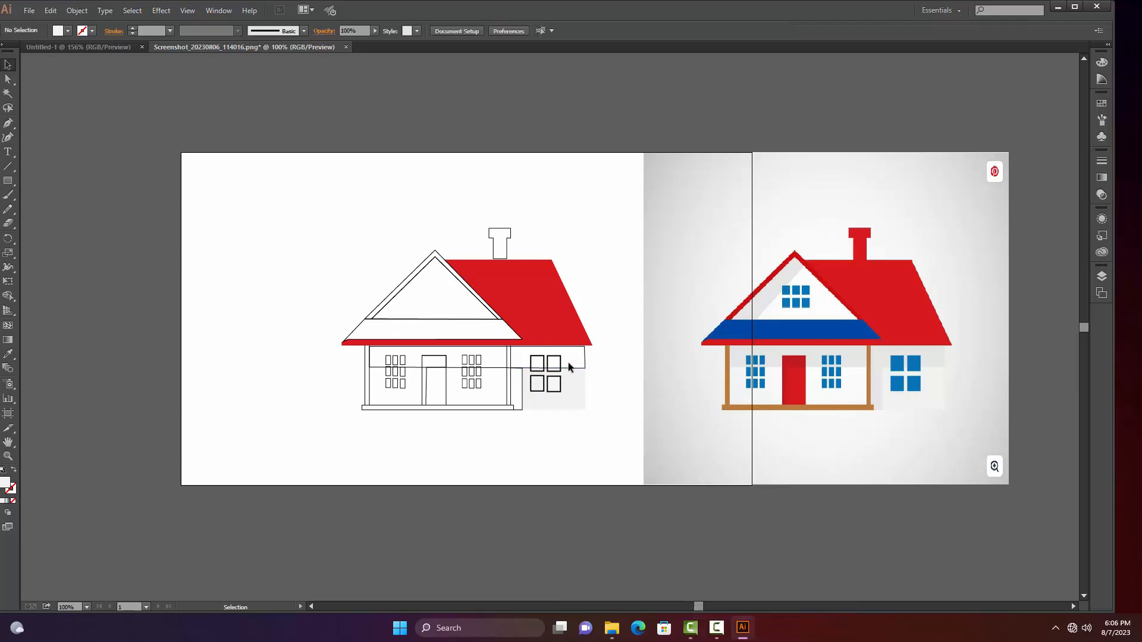
Fill the long shadow band under the eaves with the grey sampled from the reference wall shadow and deselect it
click(583, 353)
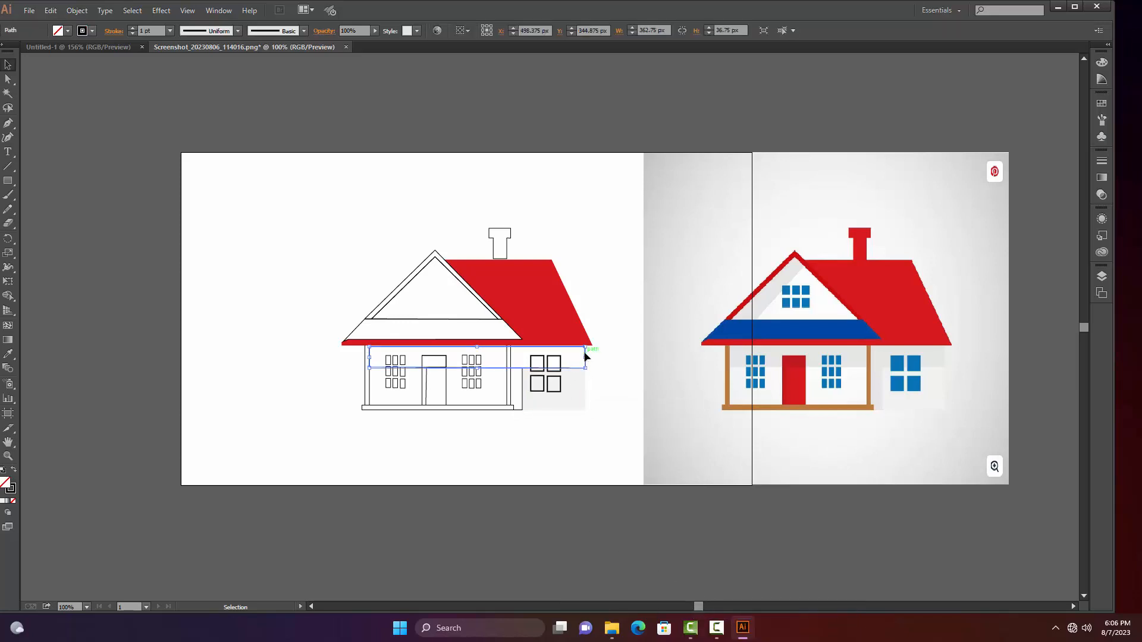
key(i)
click(936, 349)
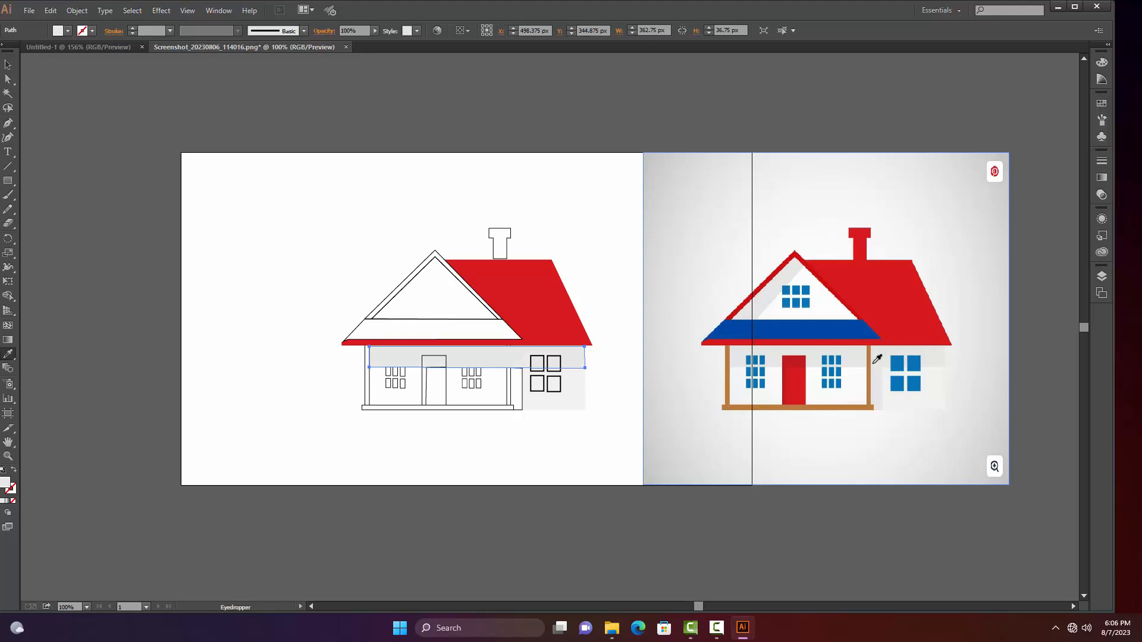
click(809, 354)
key(v)
click(593, 418)
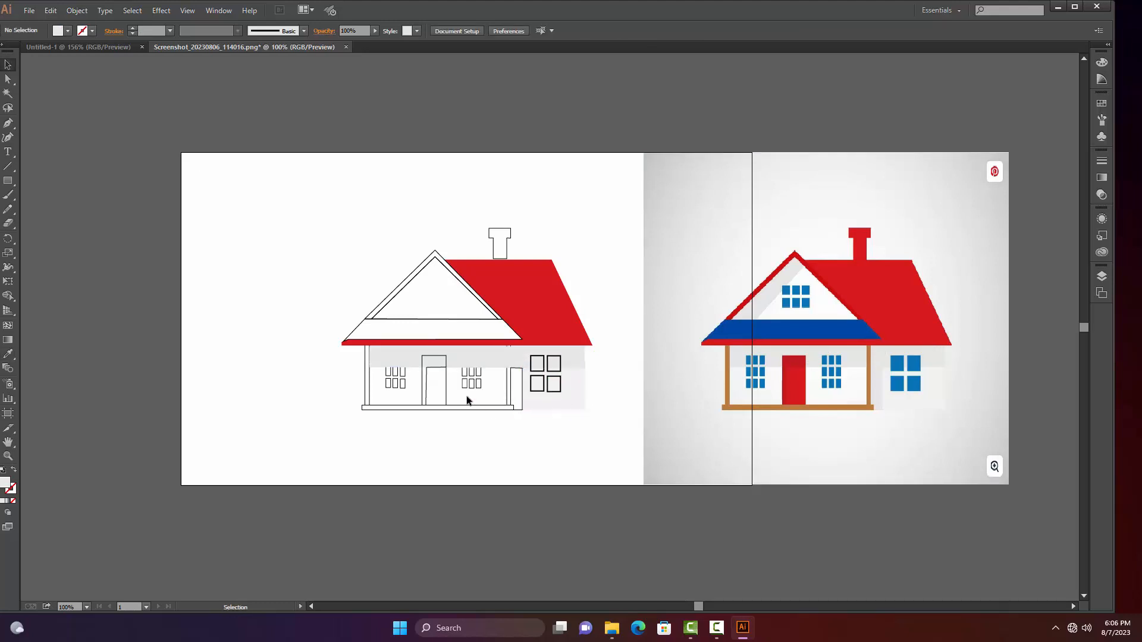
Fill the door rectangle with the bright red sampled from the reference door and deselect it
click(444, 391)
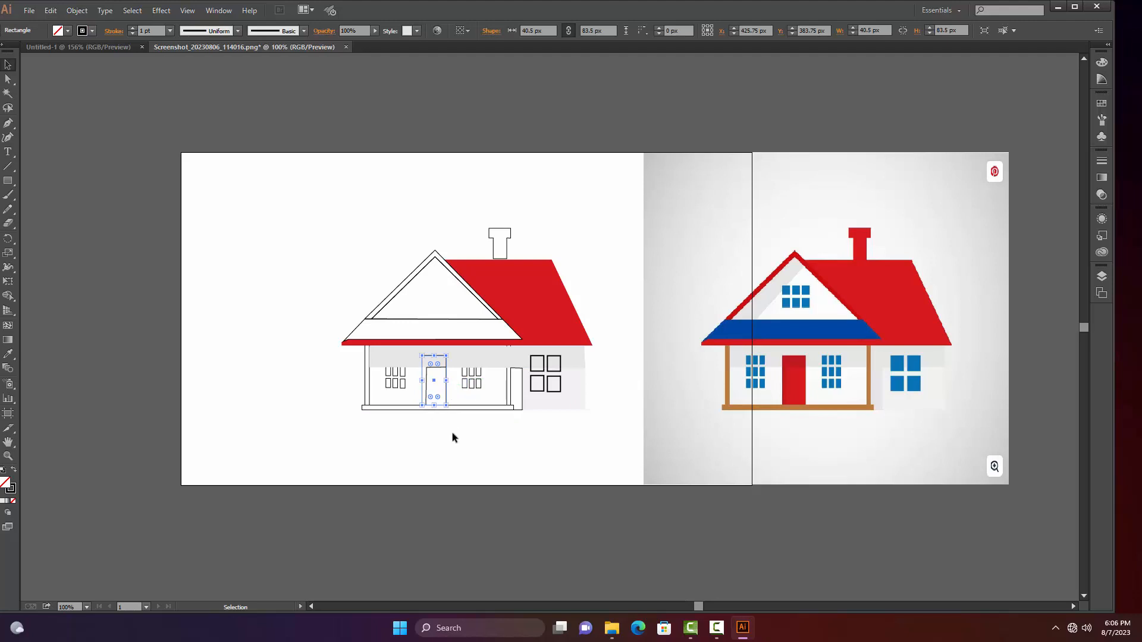
key(i)
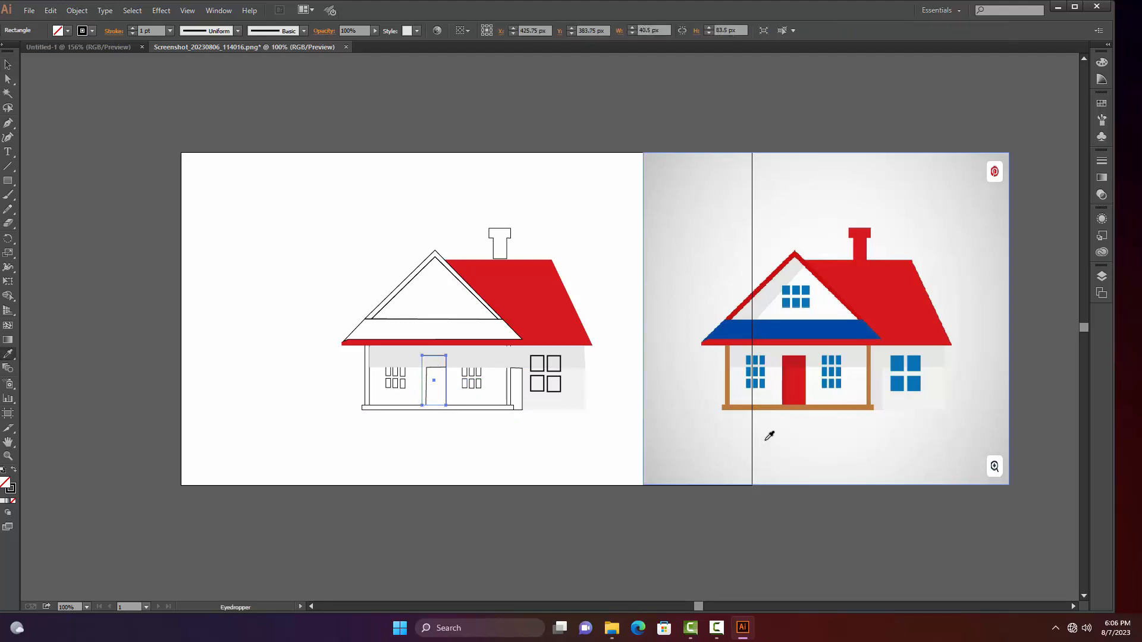
click(801, 380)
key(c)
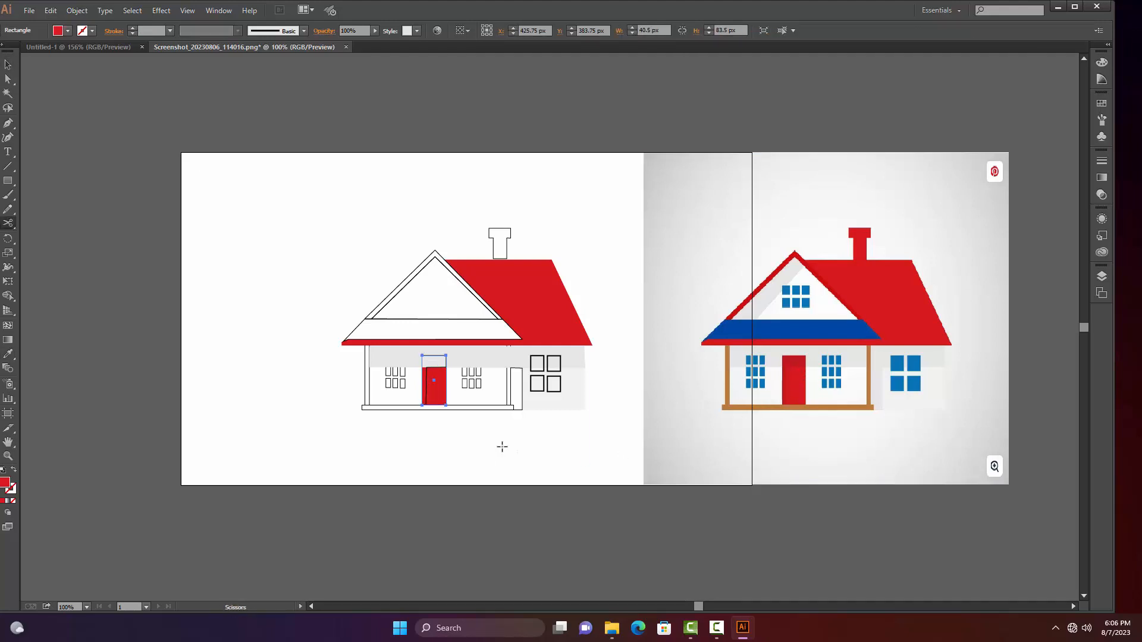
key(v)
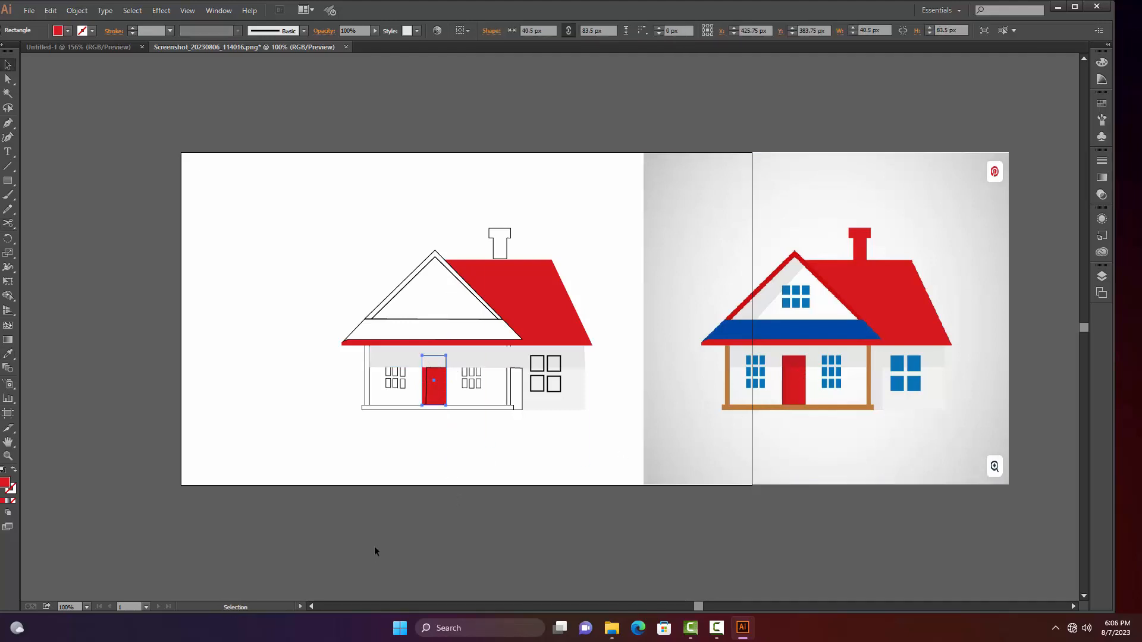
click(373, 546)
Fill the door's shadow path with the darker red sampled from the top of the reference door and deselect it
click(425, 377)
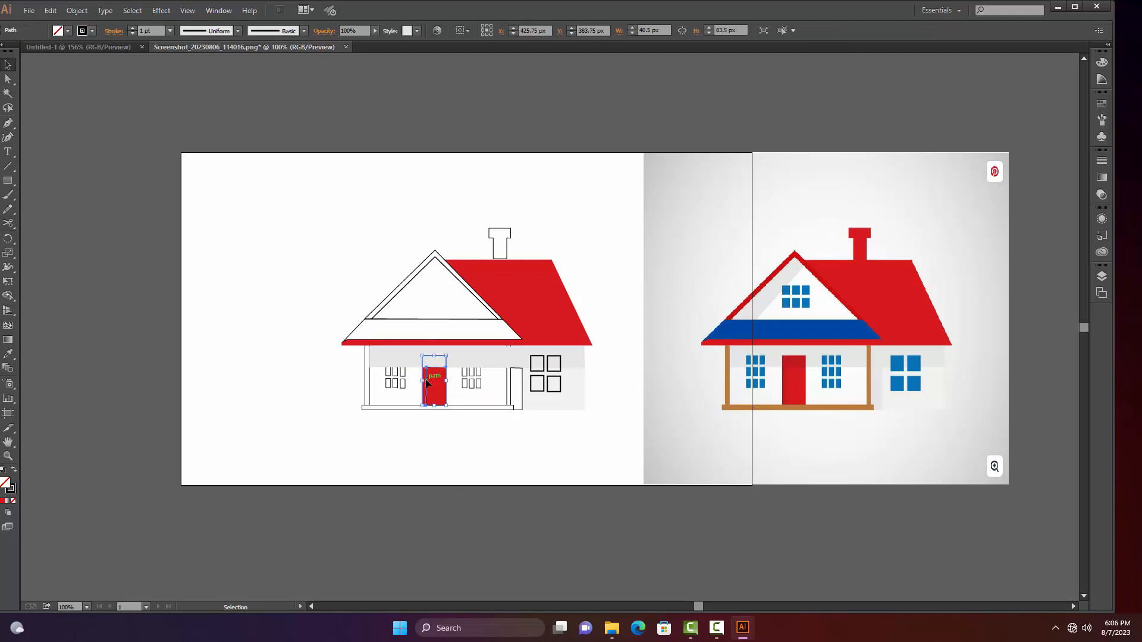
key(i)
click(797, 359)
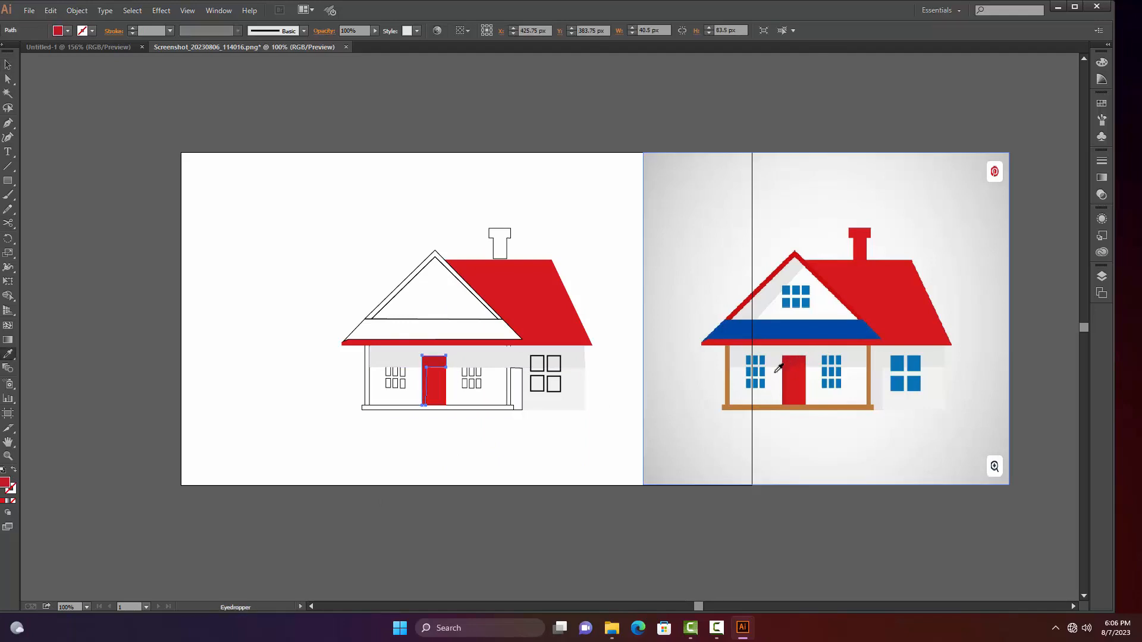
key(v)
click(542, 502)
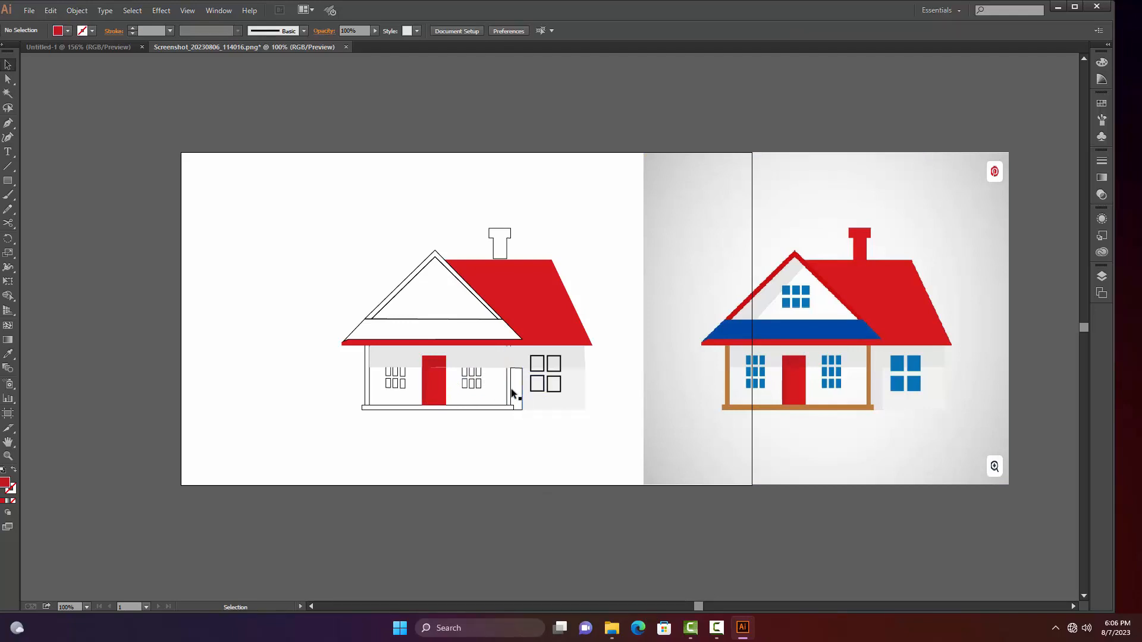
Fill the inner gable triangle with the white sampled from the reference gable wall
key(z)
click(476, 376)
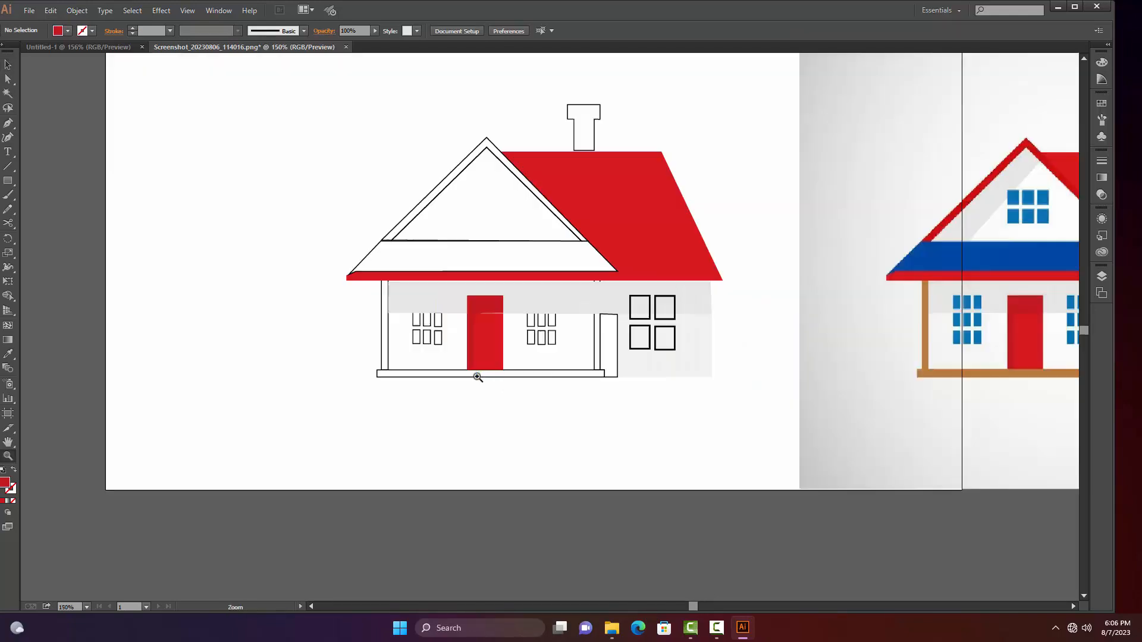
click(522, 384)
mouse_move(588, 401)
mouse_down()
mouse_move(428, 461)
mouse_move(378, 554)
mouse_up()
drag(671, 326, 542, 303)
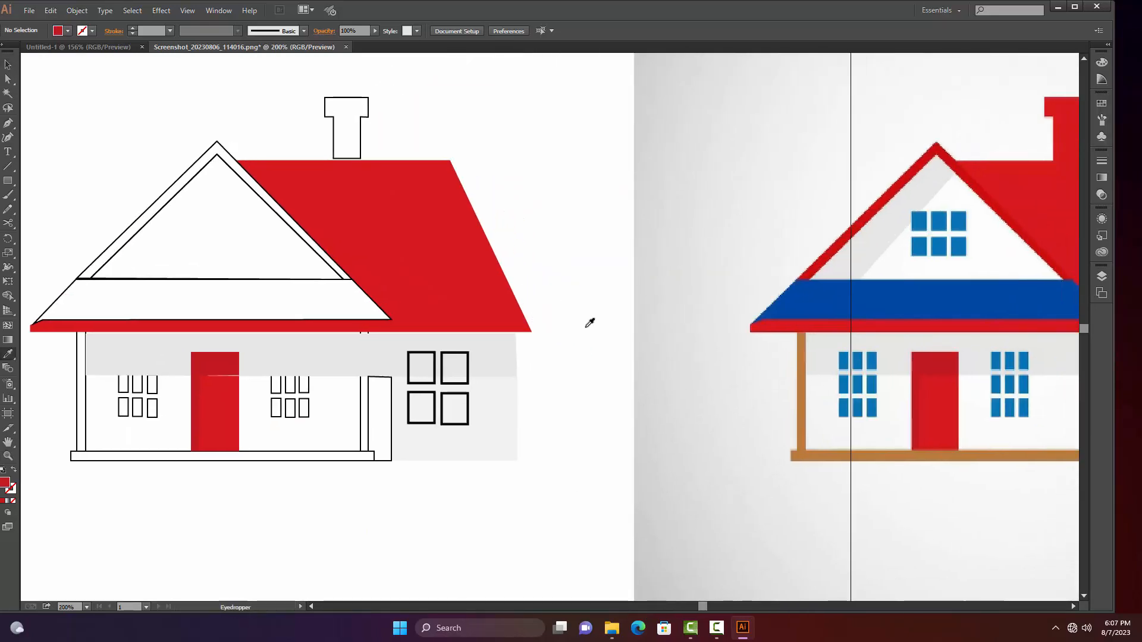
key(v)
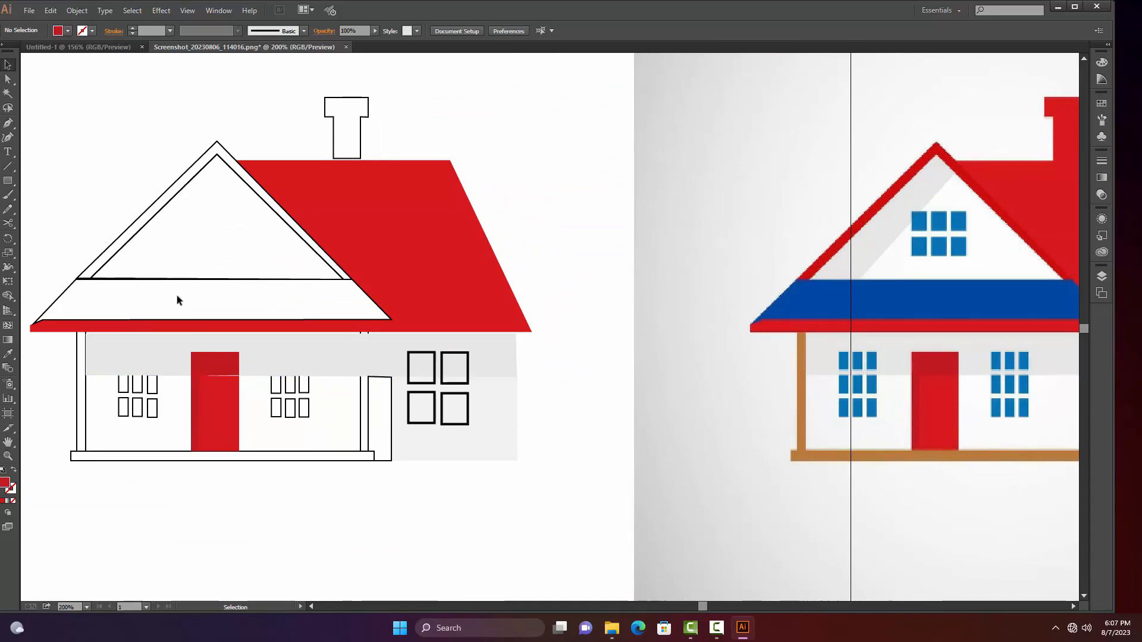
click(221, 280)
key(i)
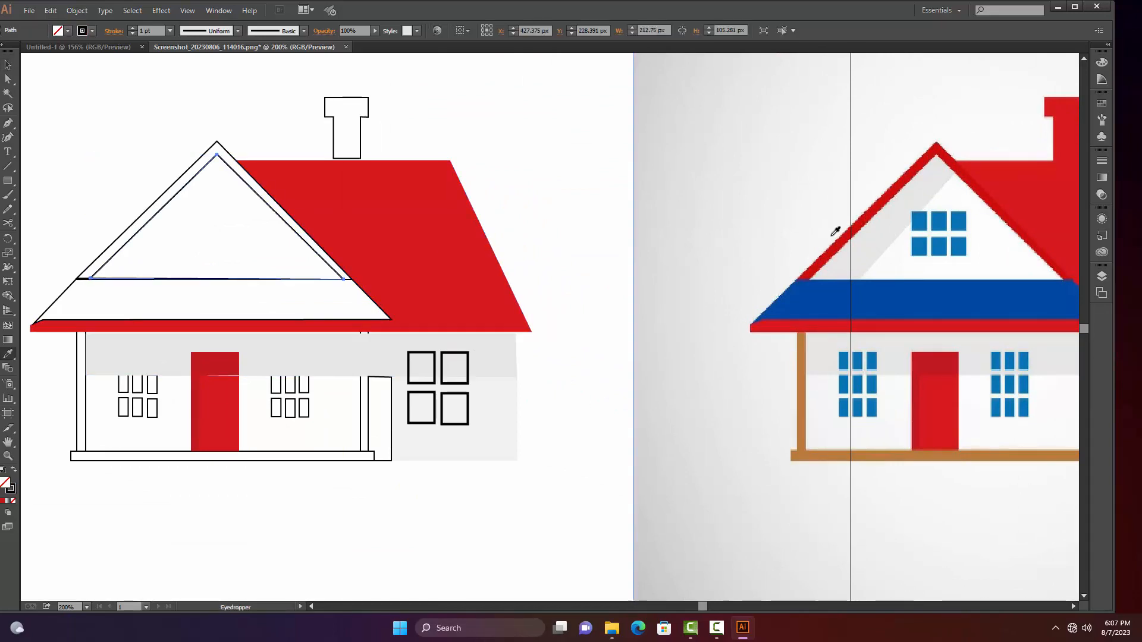
click(891, 268)
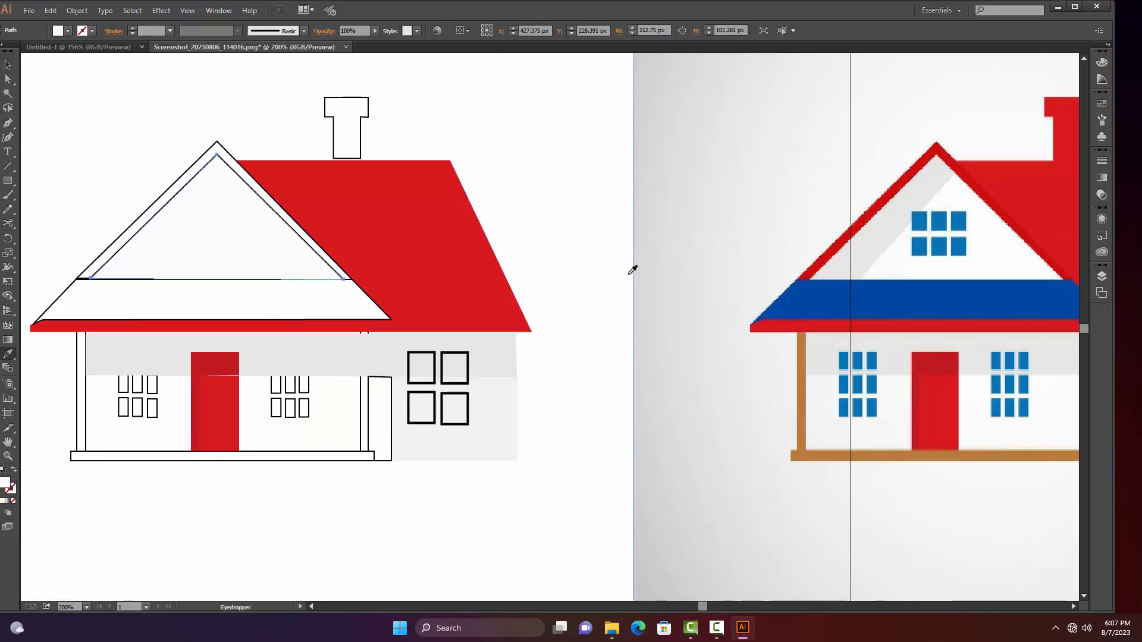
Fill the sloped band below the gable with the dark blue sampled from the reference
key(v)
click(375, 318)
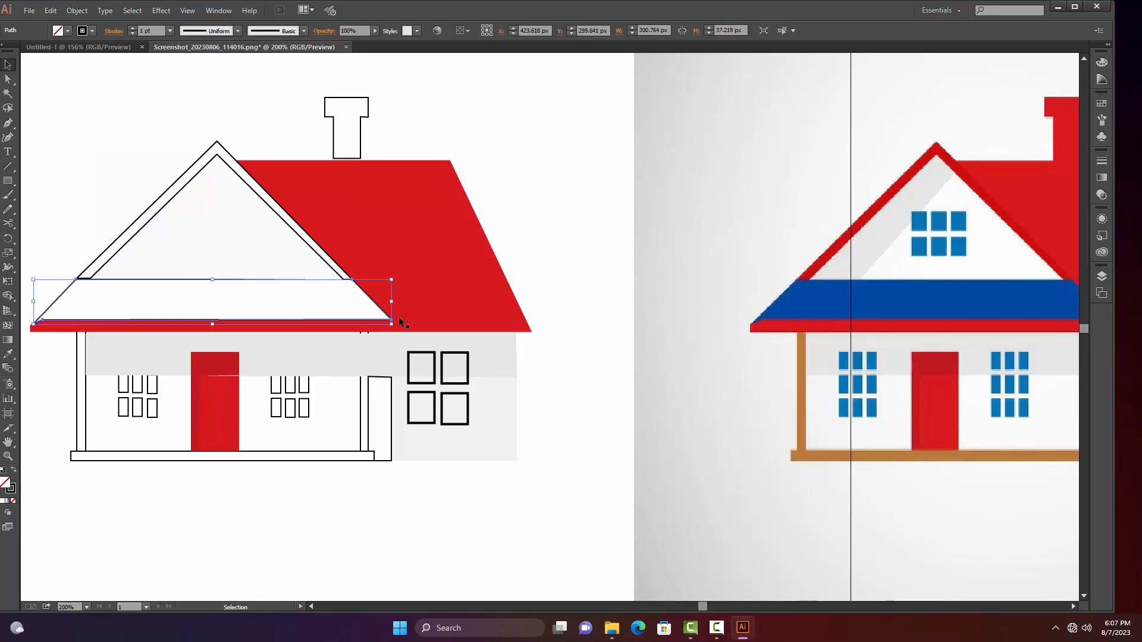
key(i)
click(900, 296)
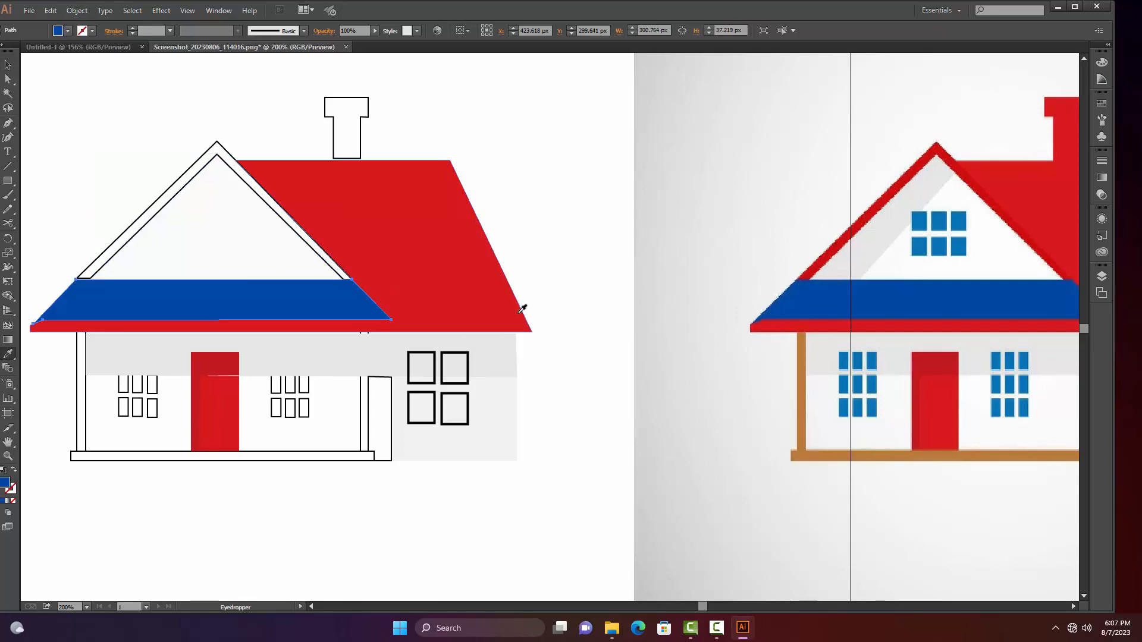
Shift the gable triangle 1 px to the right and fill the gable window's upper-right pane with the reference window blue
key(v)
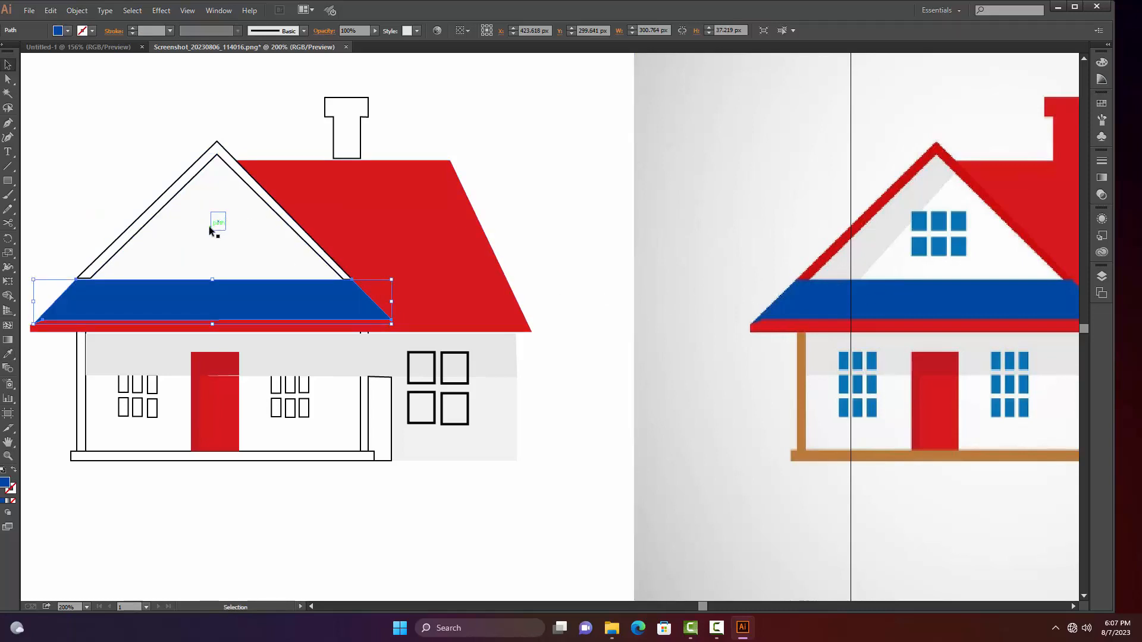
drag(185, 201, 192, 205)
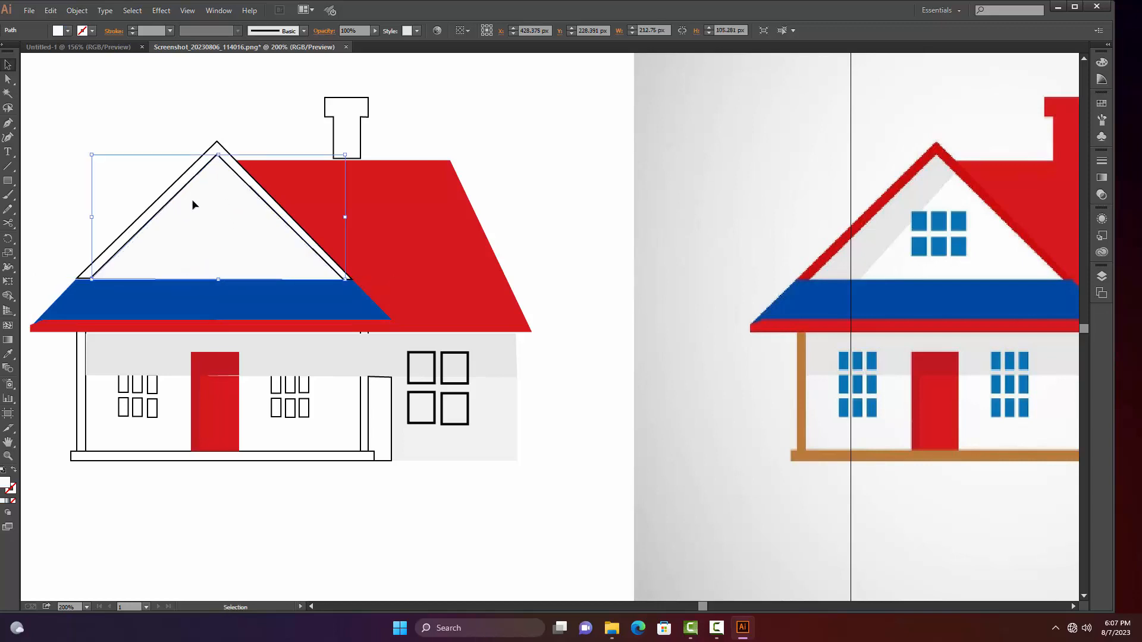
click(240, 221)
key(i)
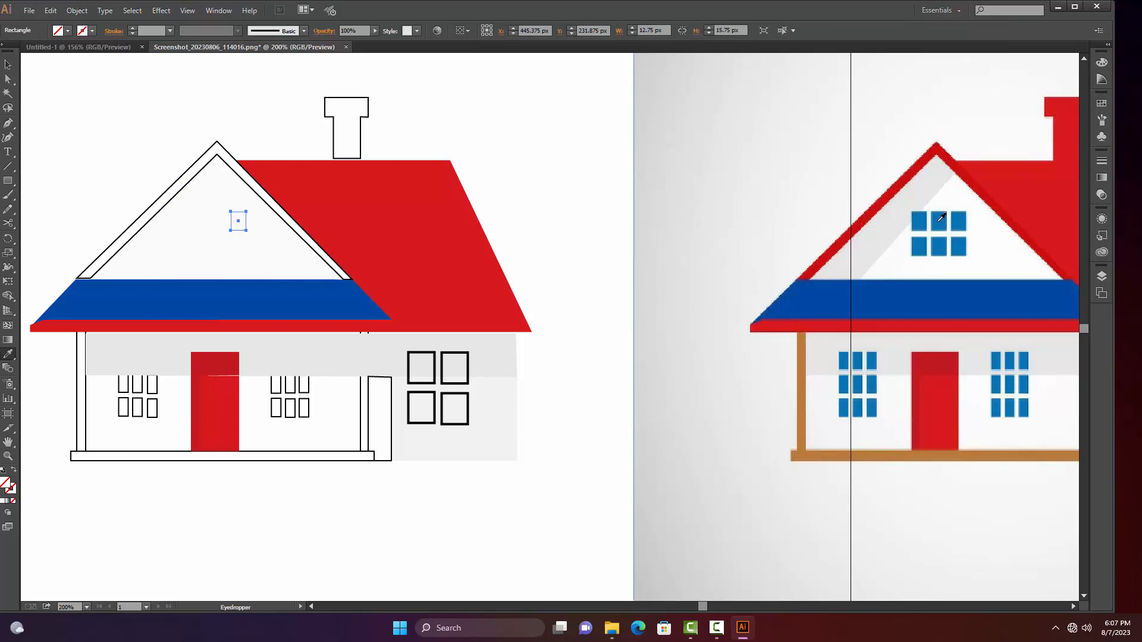
click(957, 218)
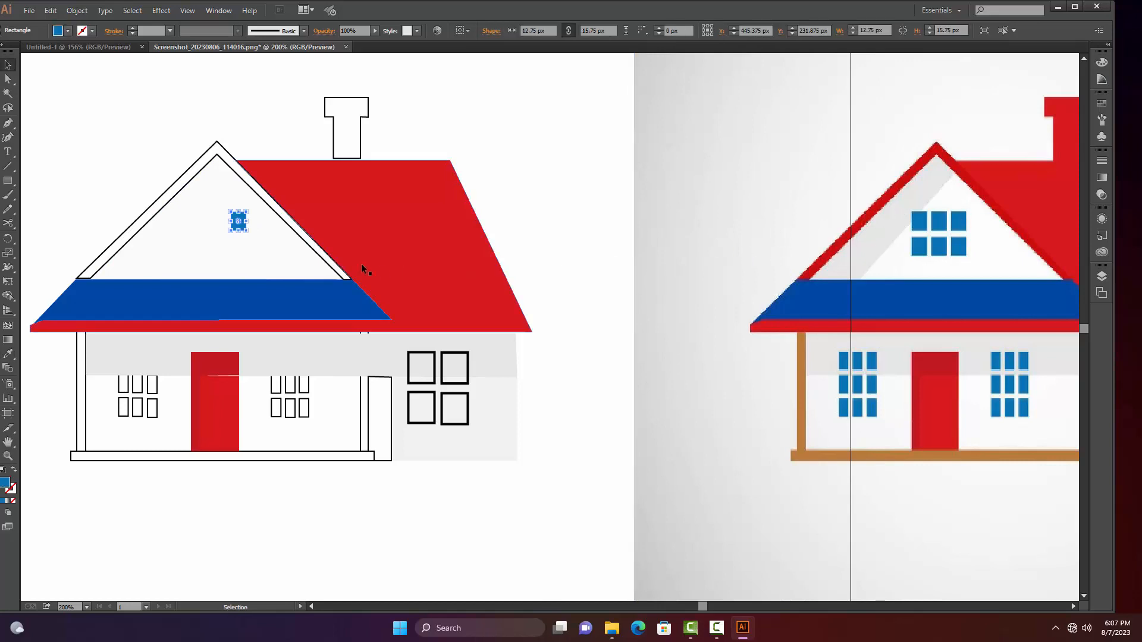
Fill the gable window's lower-right pane with the window blue sampled from the reference
key(v)
click(238, 246)
key(i)
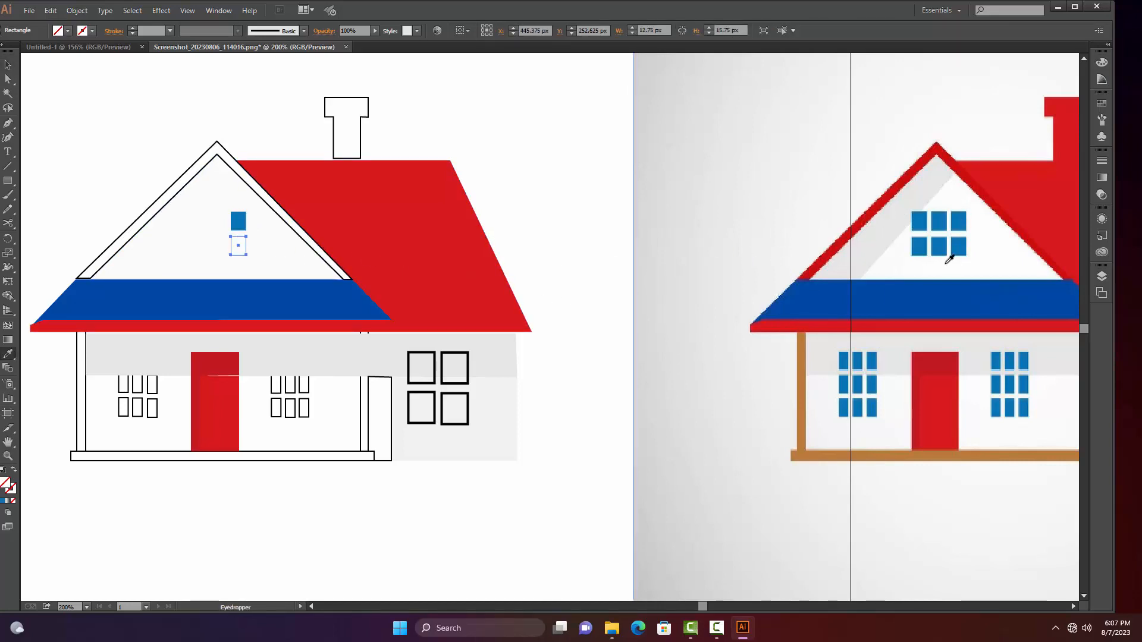
click(965, 244)
key(v)
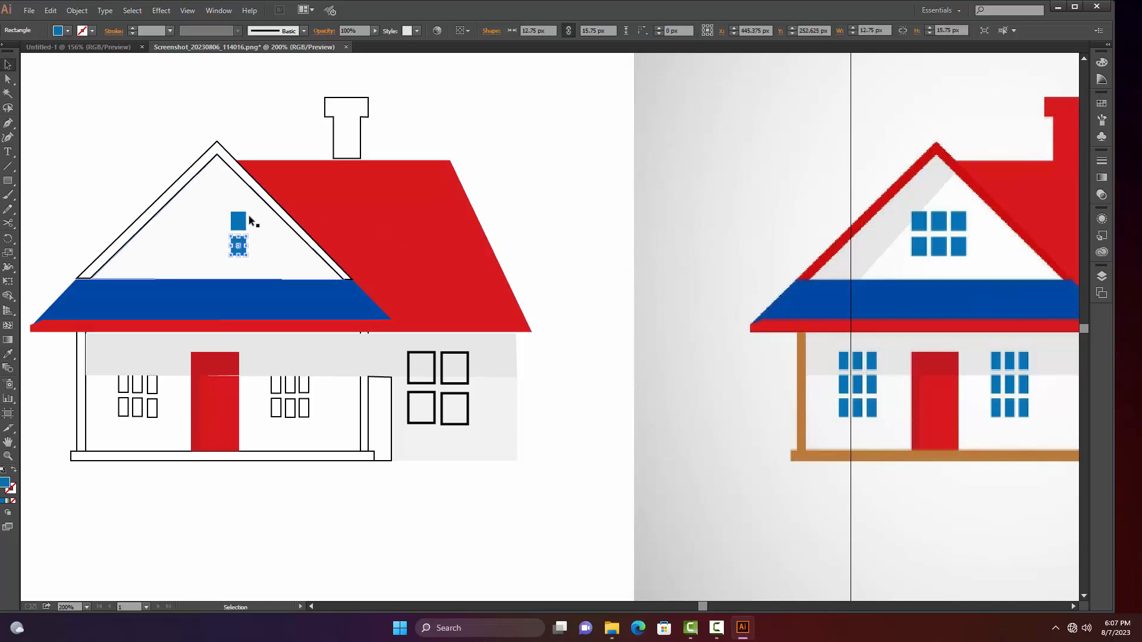
Fill the gable window's upper-middle and upper-left panes with the blue sampled from the neighbouring filled panes
click(214, 225)
click(219, 218)
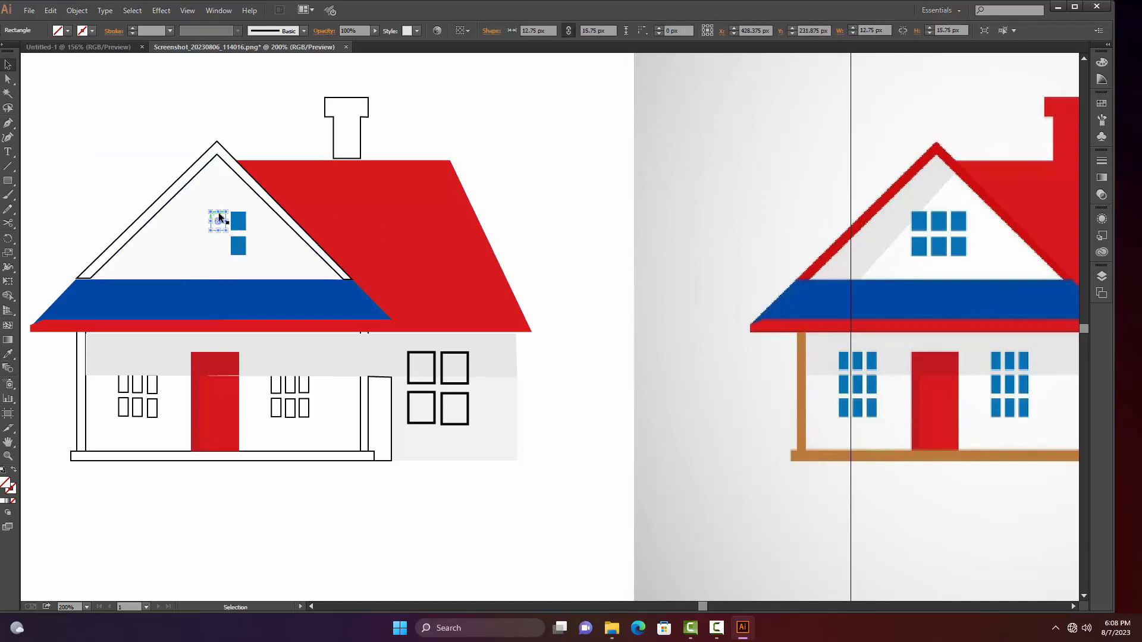
key(i)
click(239, 224)
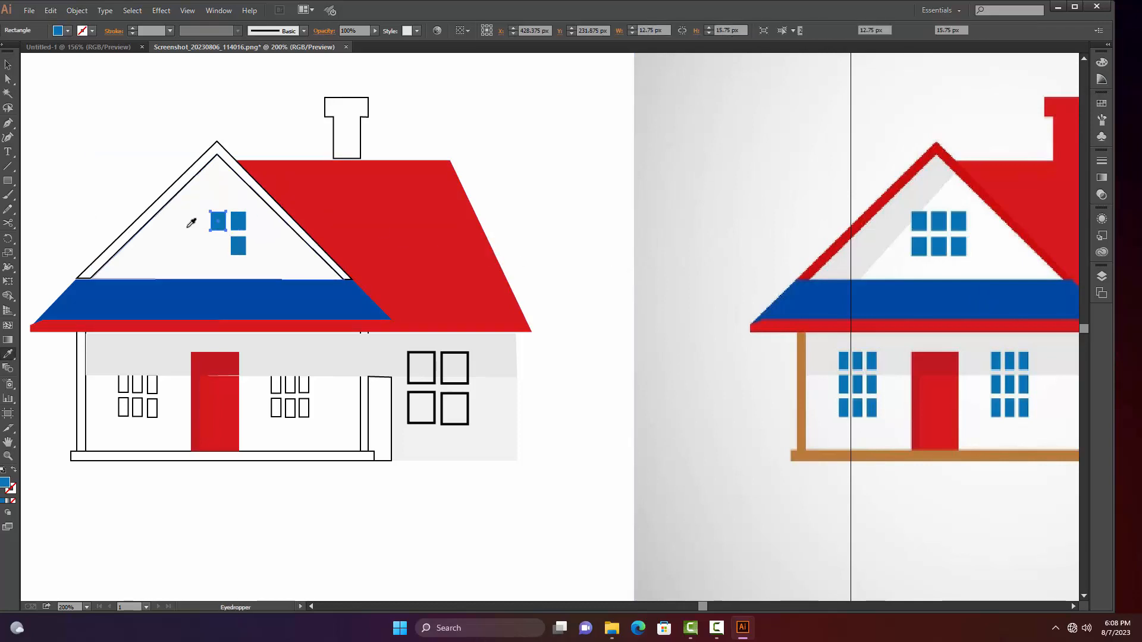
key(v)
click(192, 223)
key(i)
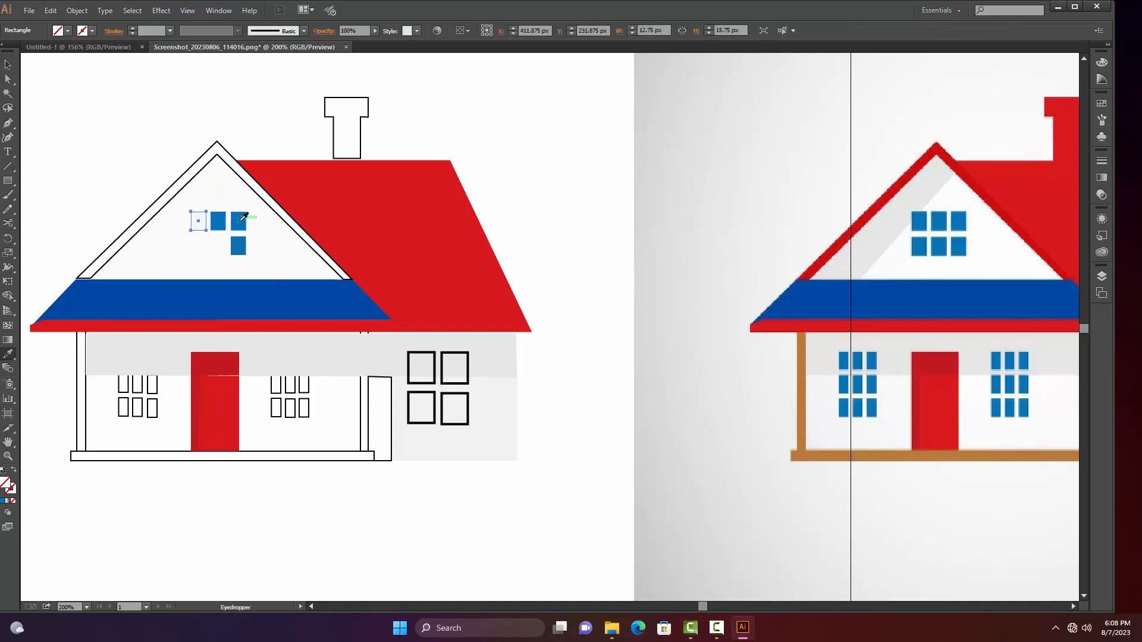
click(219, 221)
key(v)
Fill the gable window's lower-middle and lower-left panes with the same window blue
click(212, 245)
click(211, 245)
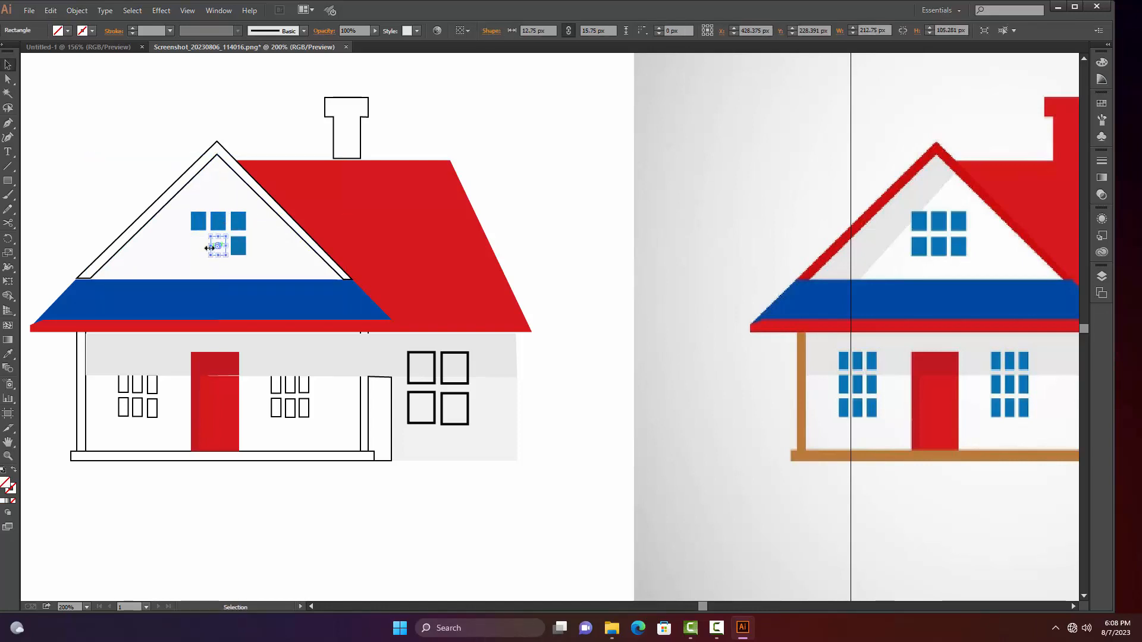
mouse_move(208, 238)
mouse_down()
mouse_move(229, 222)
mouse_move(199, 251)
mouse_up()
key(i)
click(238, 245)
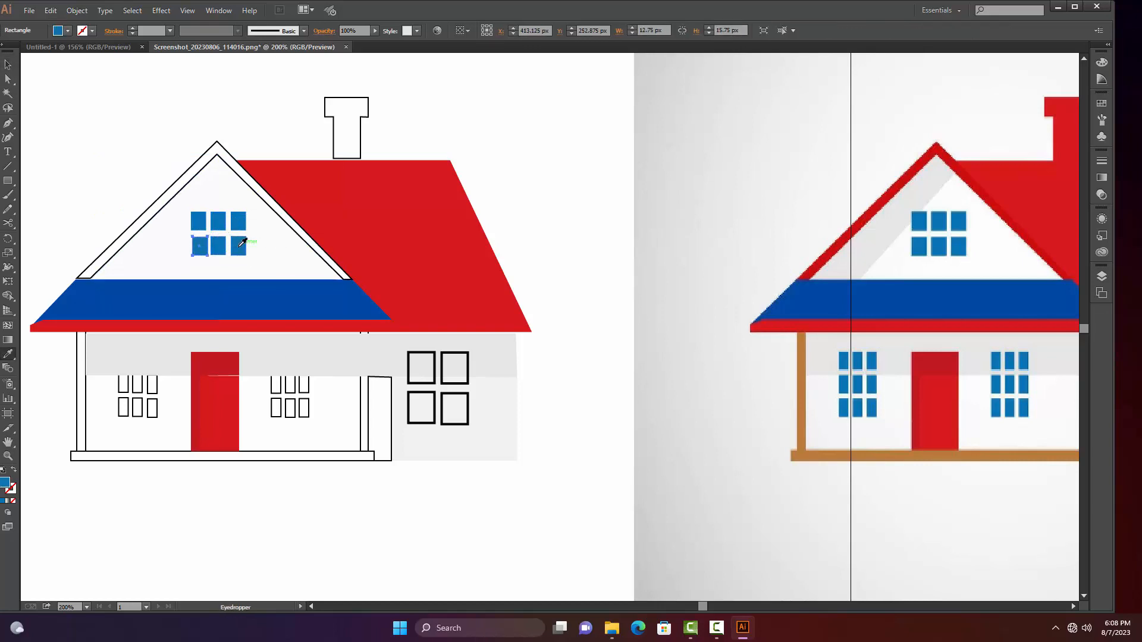
key(v)
Fill the gable's outer roof trim with the darker red sampled from the reference gable edge
click(192, 174)
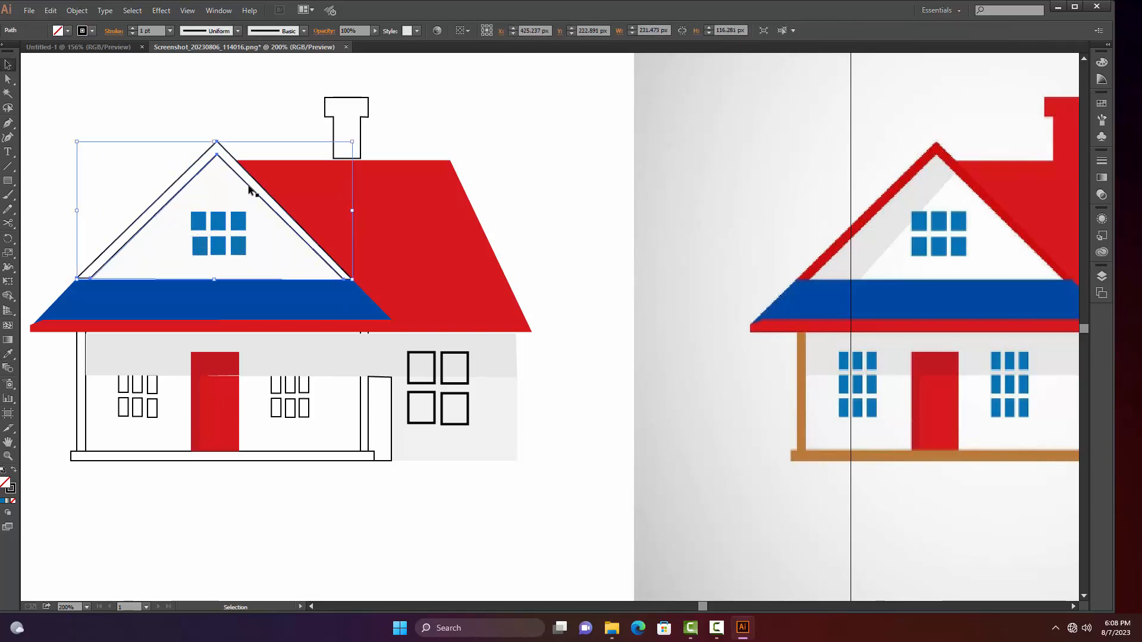
key(i)
click(886, 193)
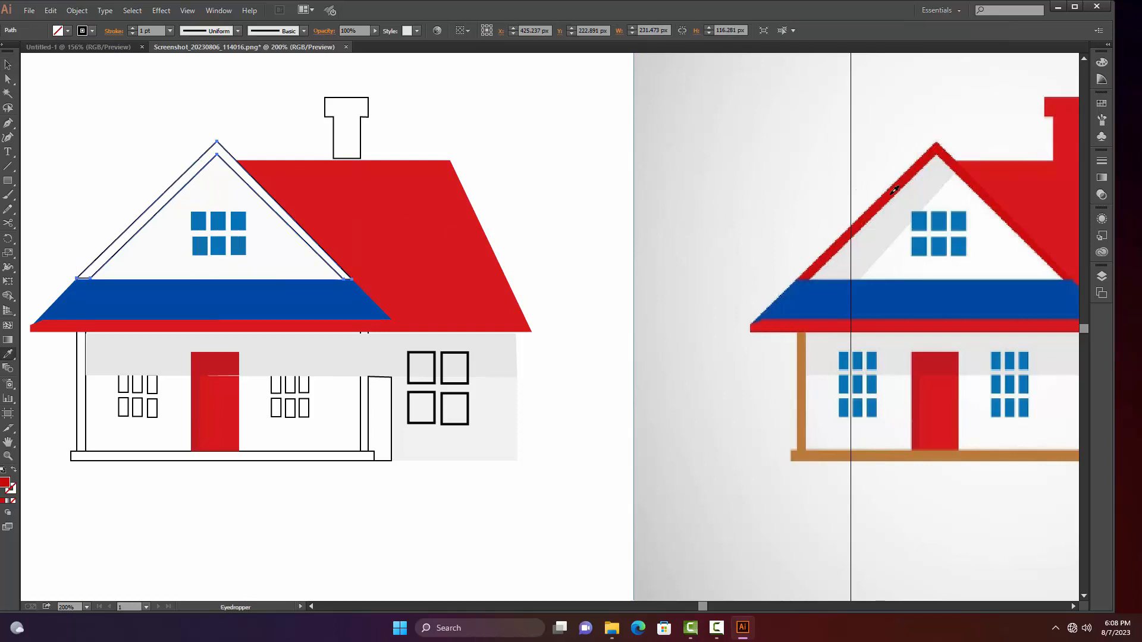
key(v)
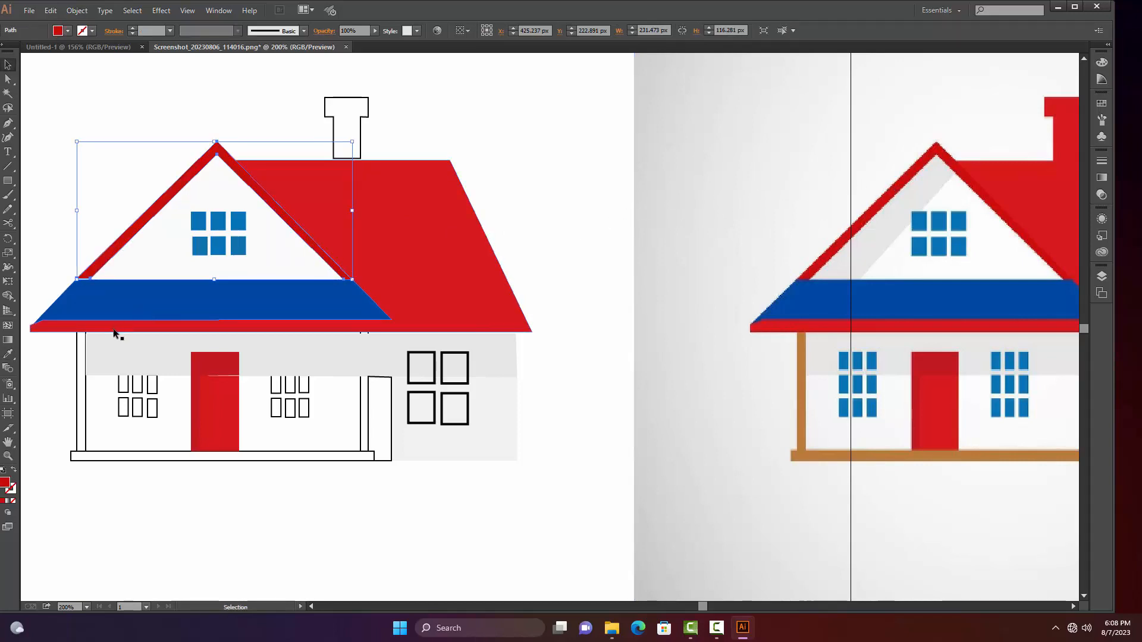
Move the chimney down 1 px, fill it with the red sampled from the reference, and deselect it
click(361, 129)
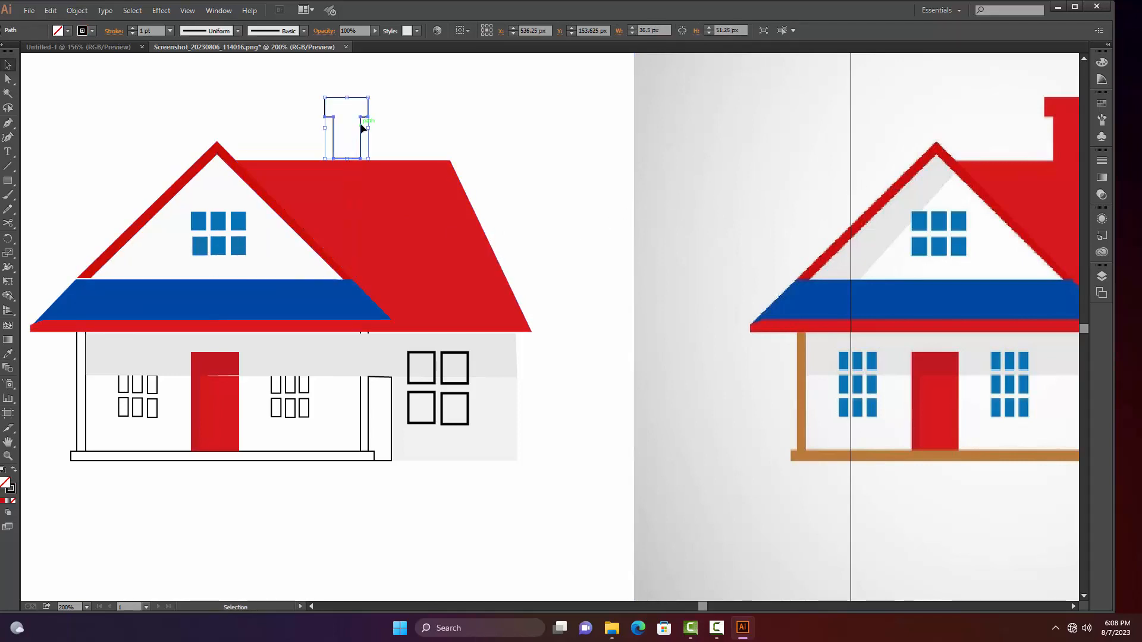
key(i)
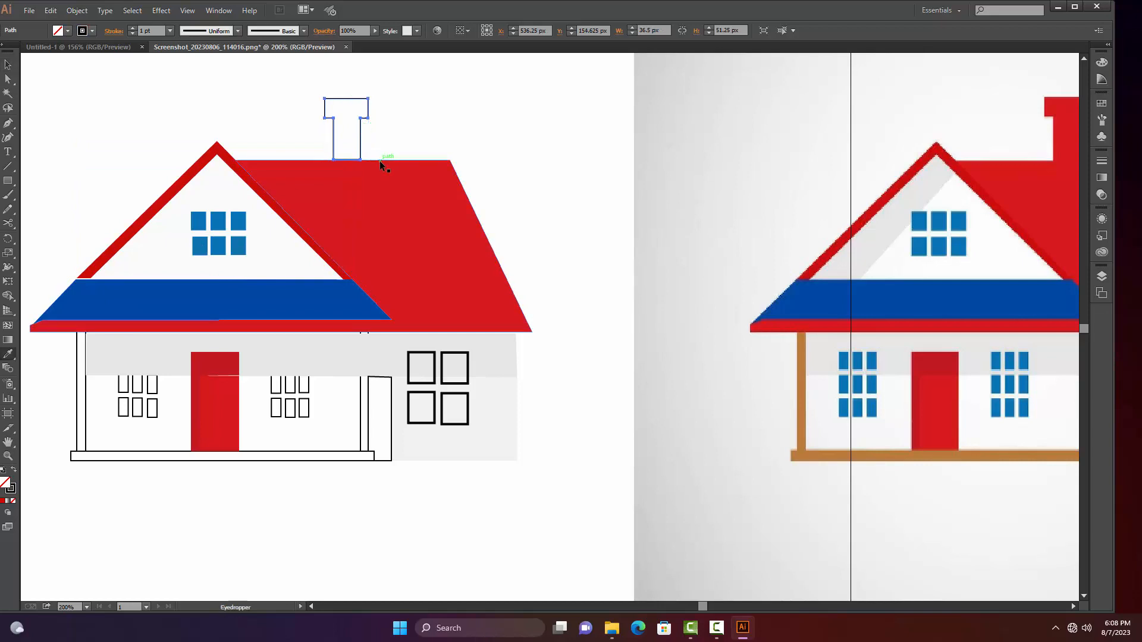
click(1029, 119)
key(v)
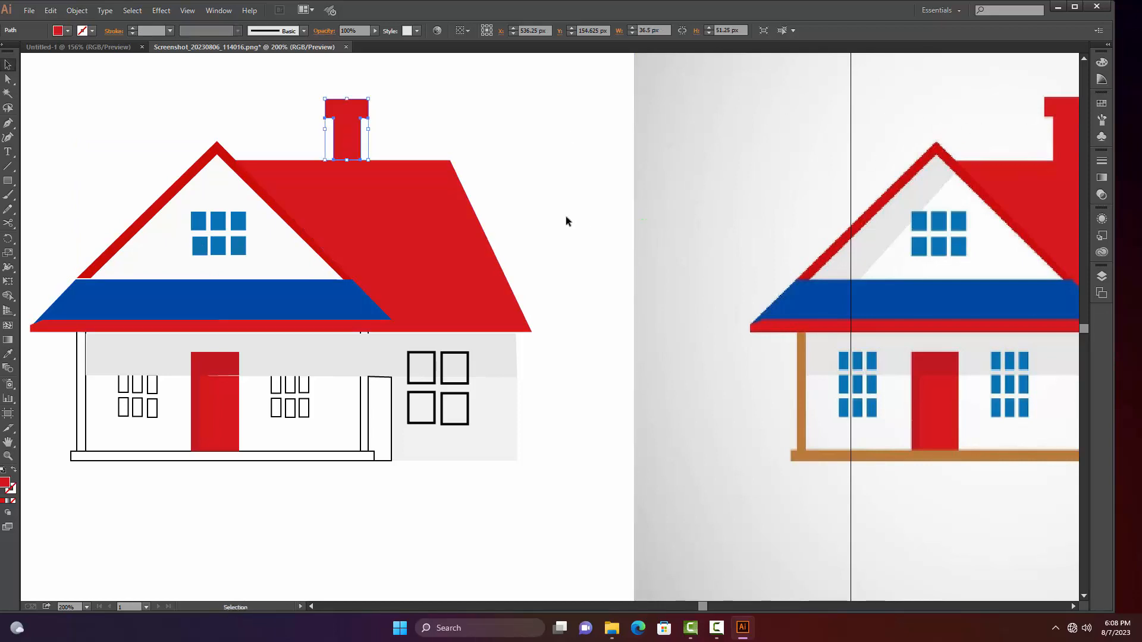
click(397, 119)
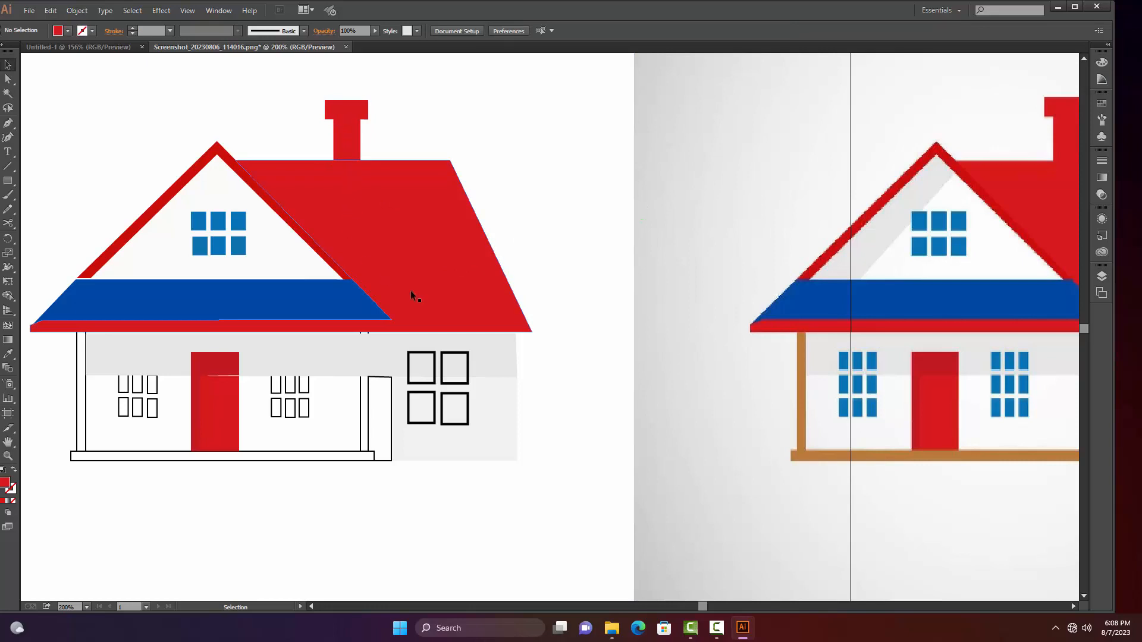
Nudge the red gable trim slightly to the right to close the gap above the blue band, and deselect it
scroll(347, 353, down, 1)
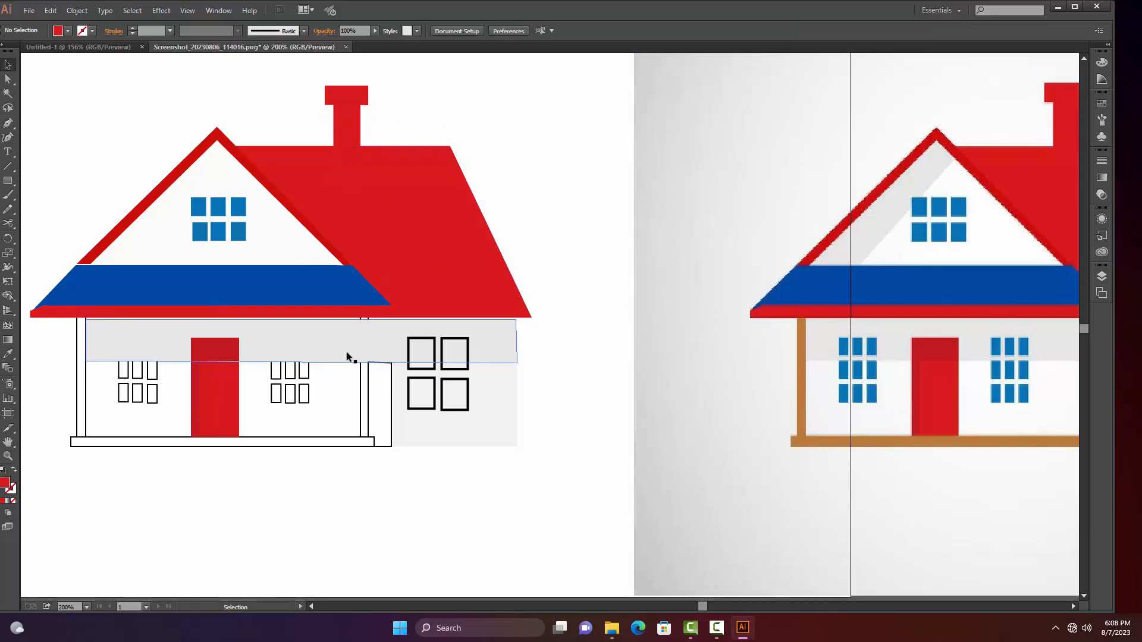
click(105, 248)
click(38, 215)
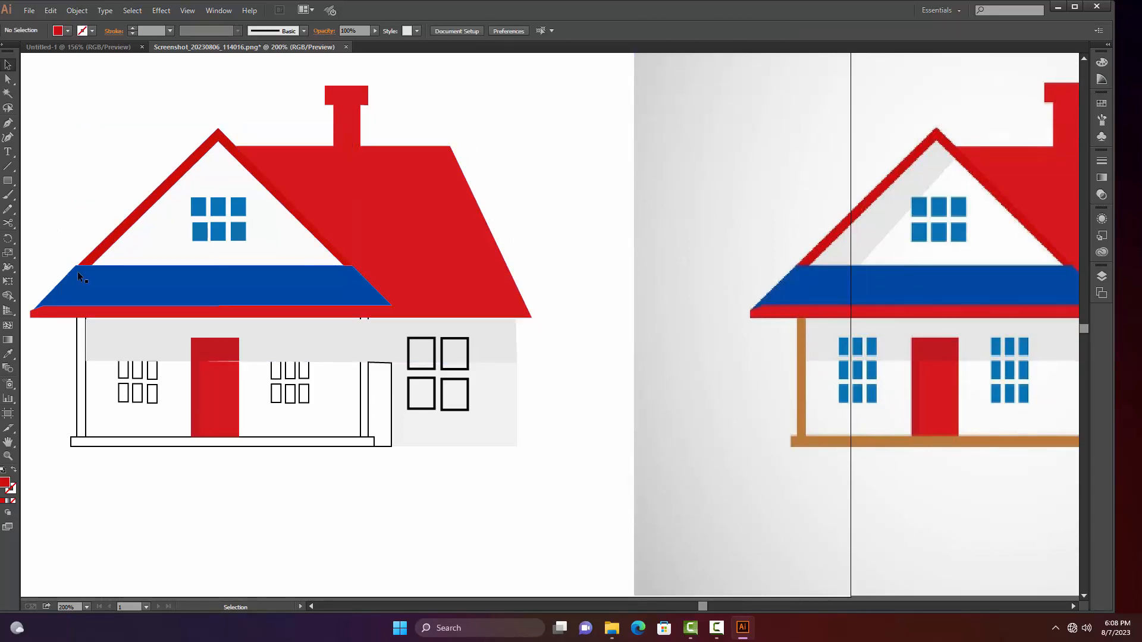
Fill the two right-hand panes of the side wall's large window with the blue sampled from the gable window
scroll(188, 305, down, 1)
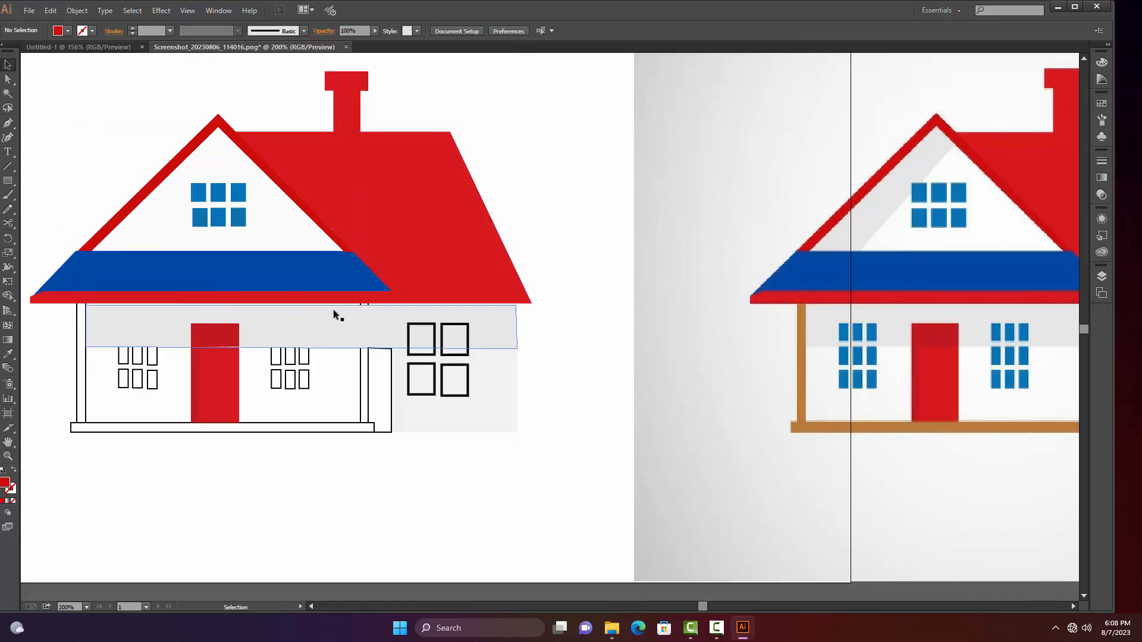
click(390, 379)
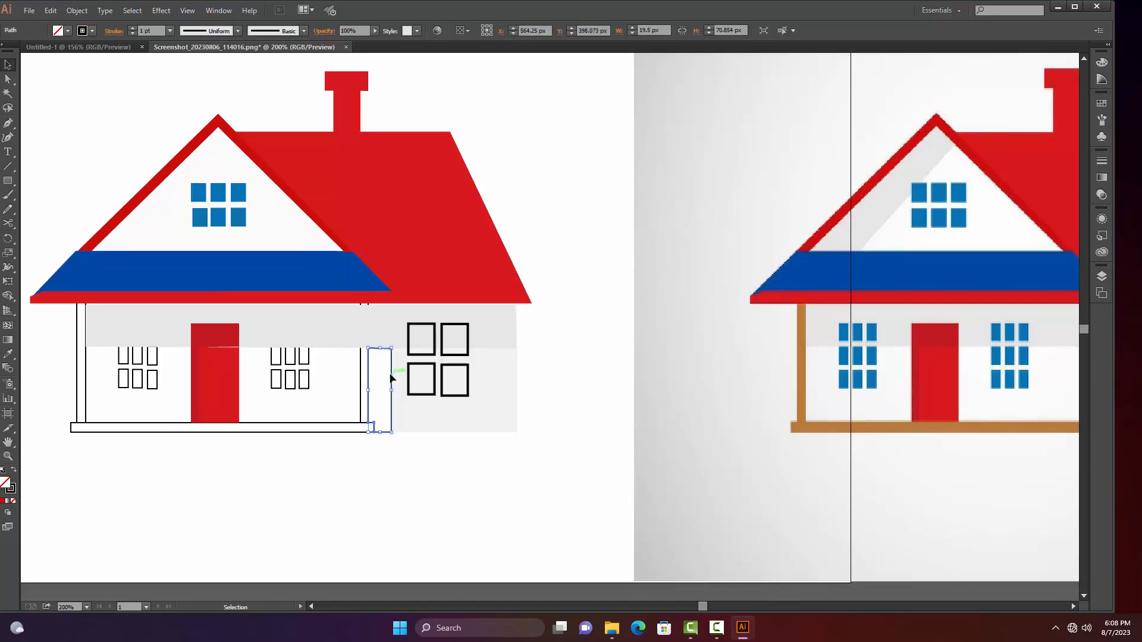
click(445, 378)
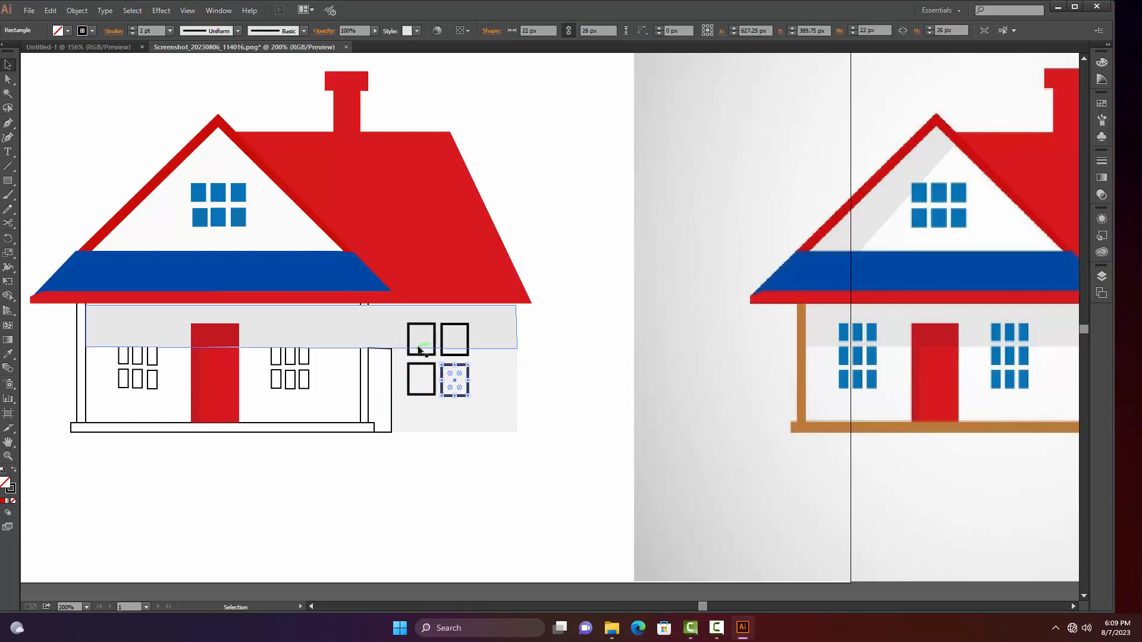
key(i)
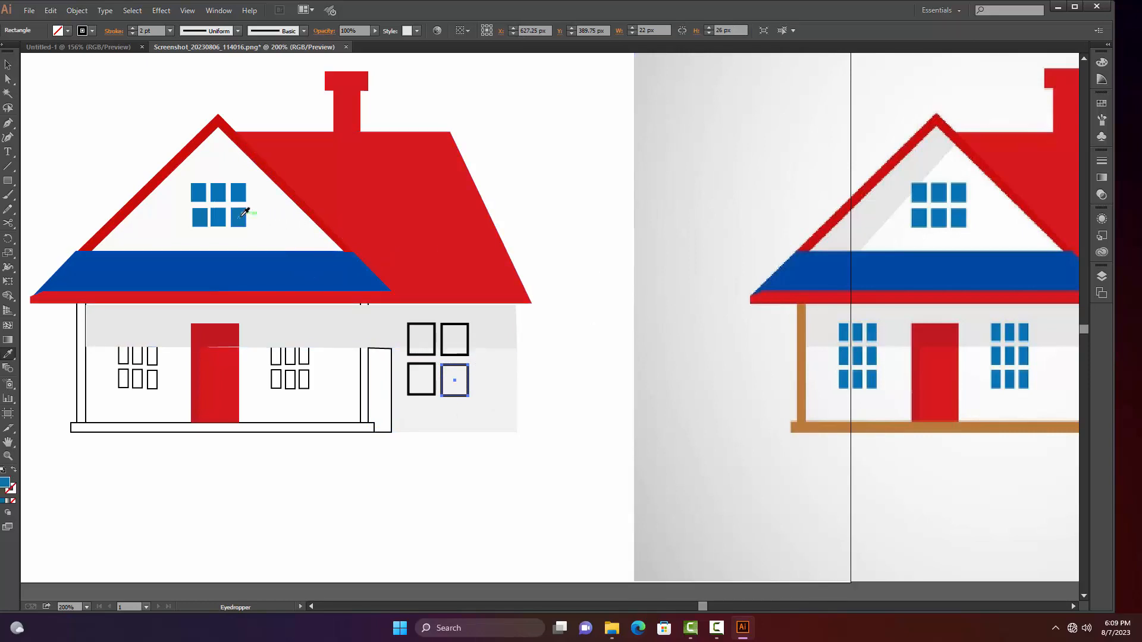
click(238, 217)
key(v)
click(453, 336)
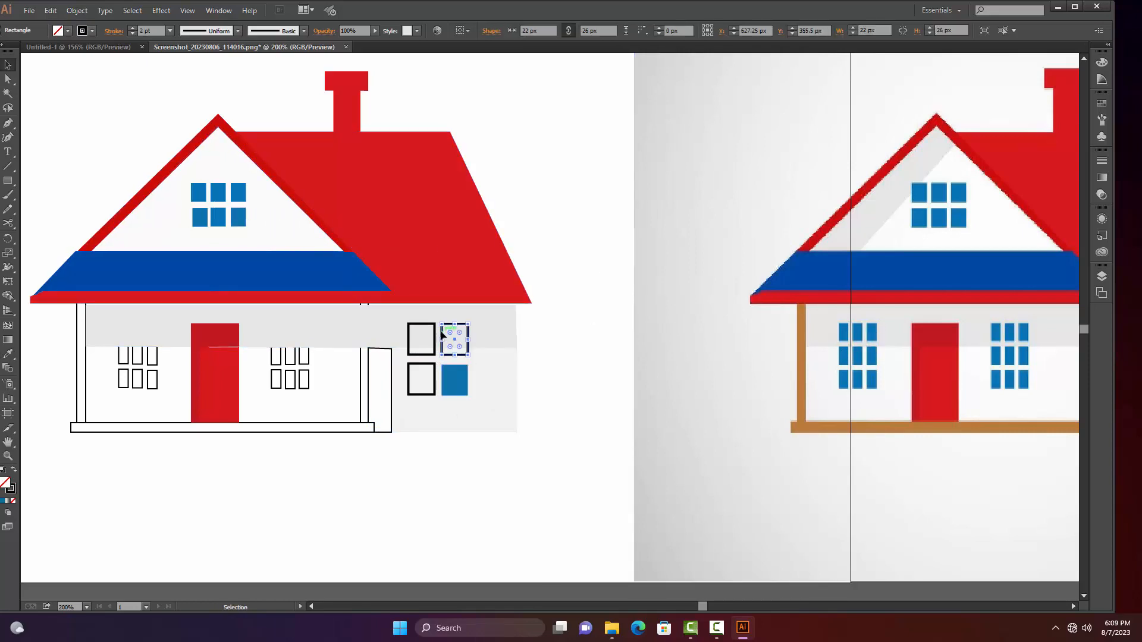
key(i)
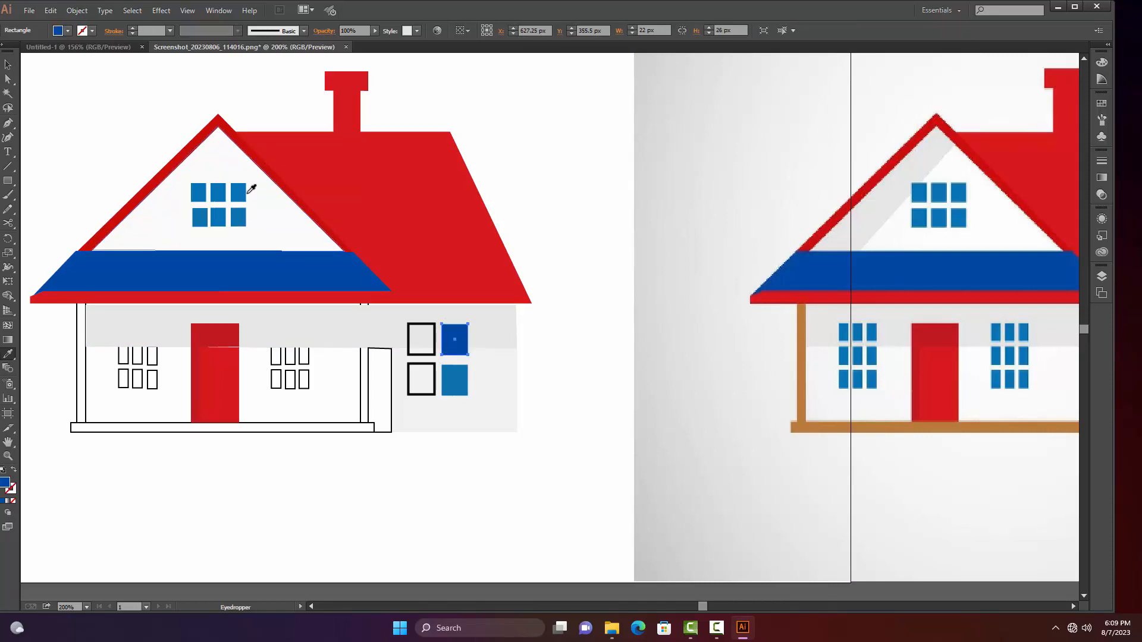
click(239, 195)
key(v)
Fill the two left-hand panes of the side wall's large window with the same blue and deselect
click(427, 343)
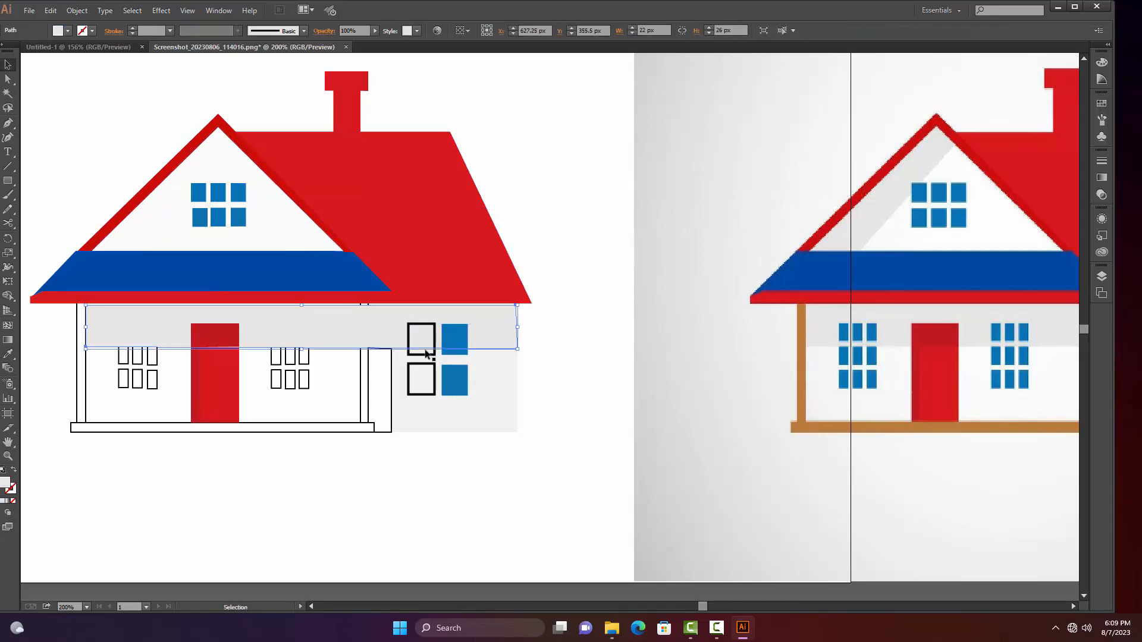
click(428, 343)
key(i)
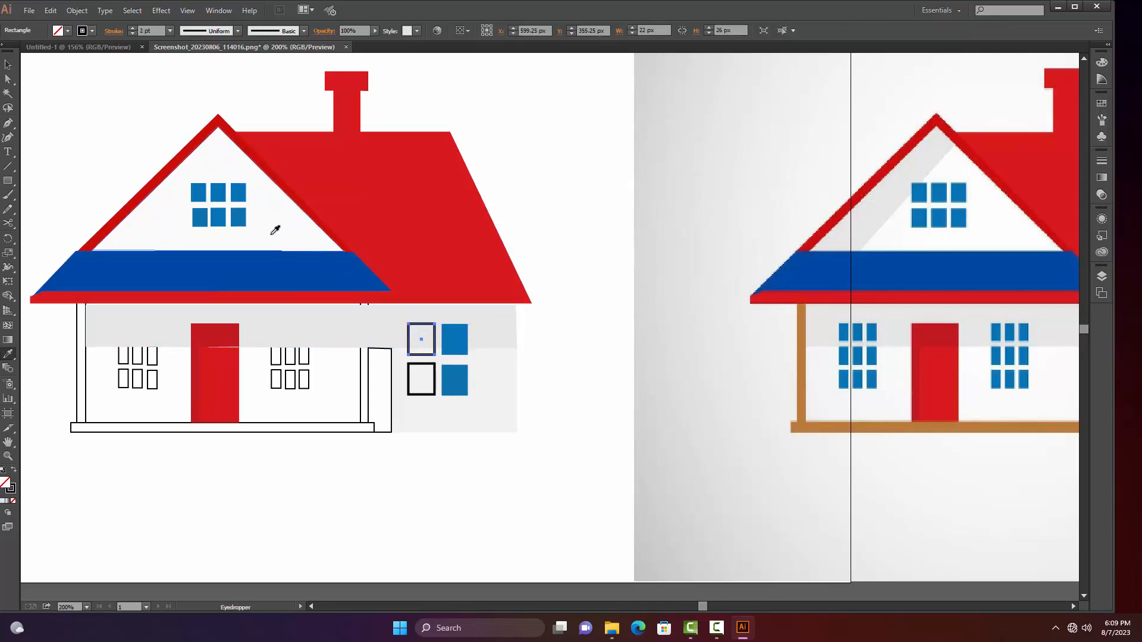
click(244, 219)
key(v)
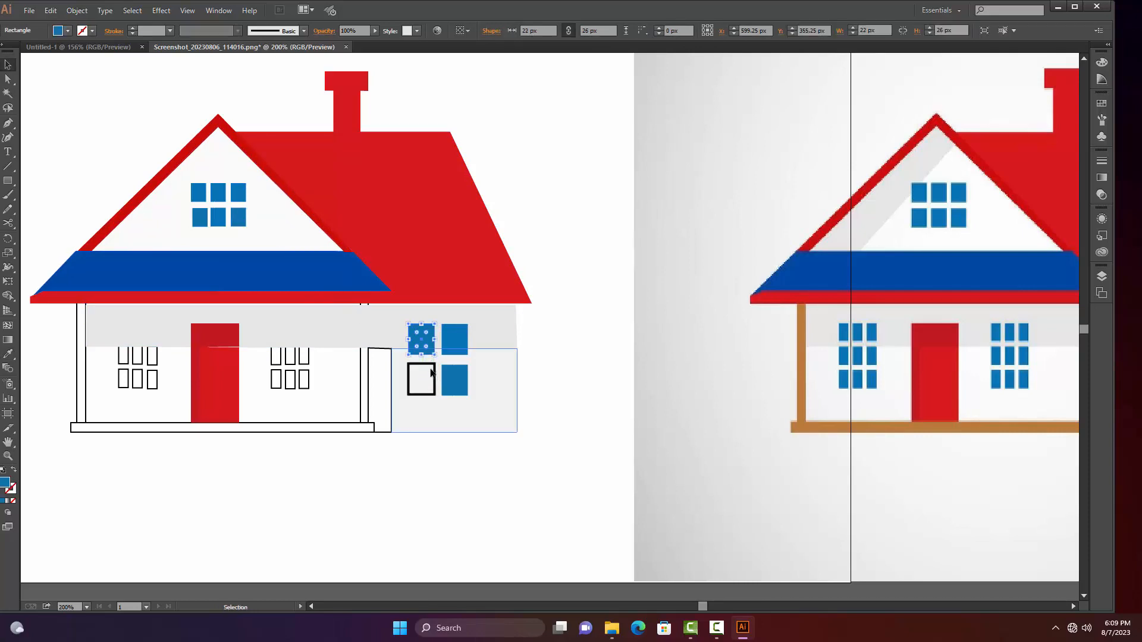
click(434, 373)
key(i)
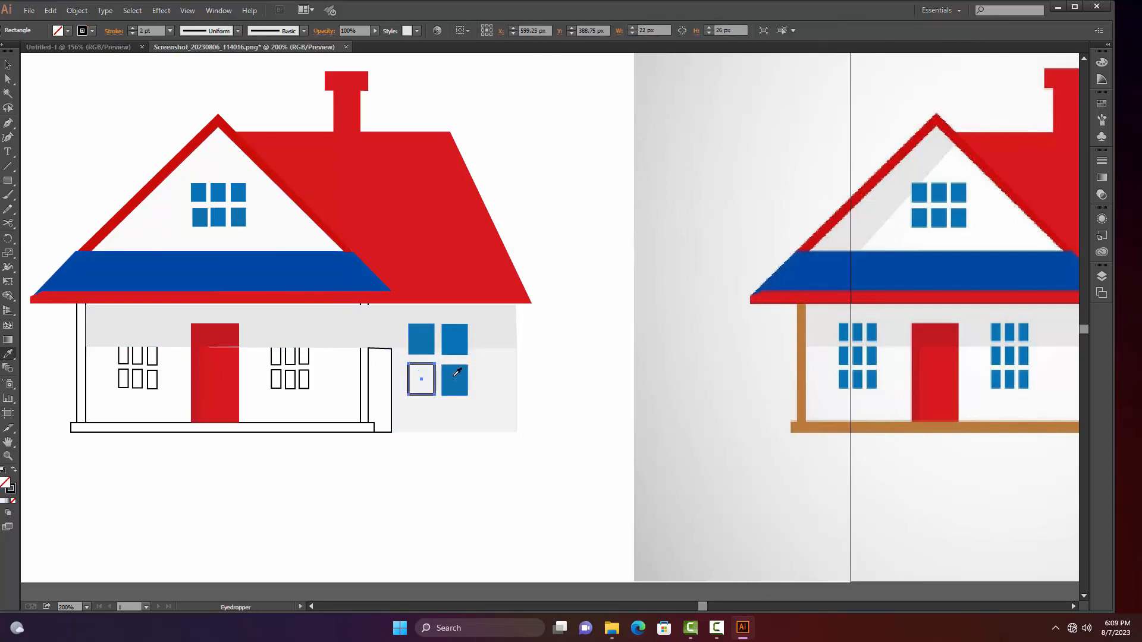
click(455, 375)
key(v)
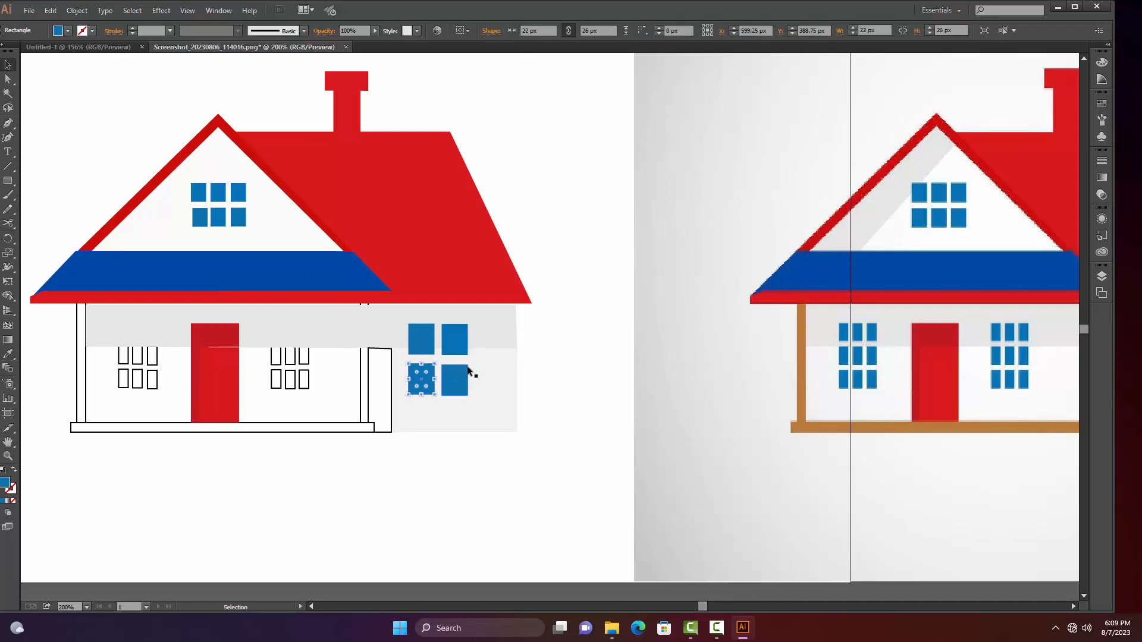
click(570, 358)
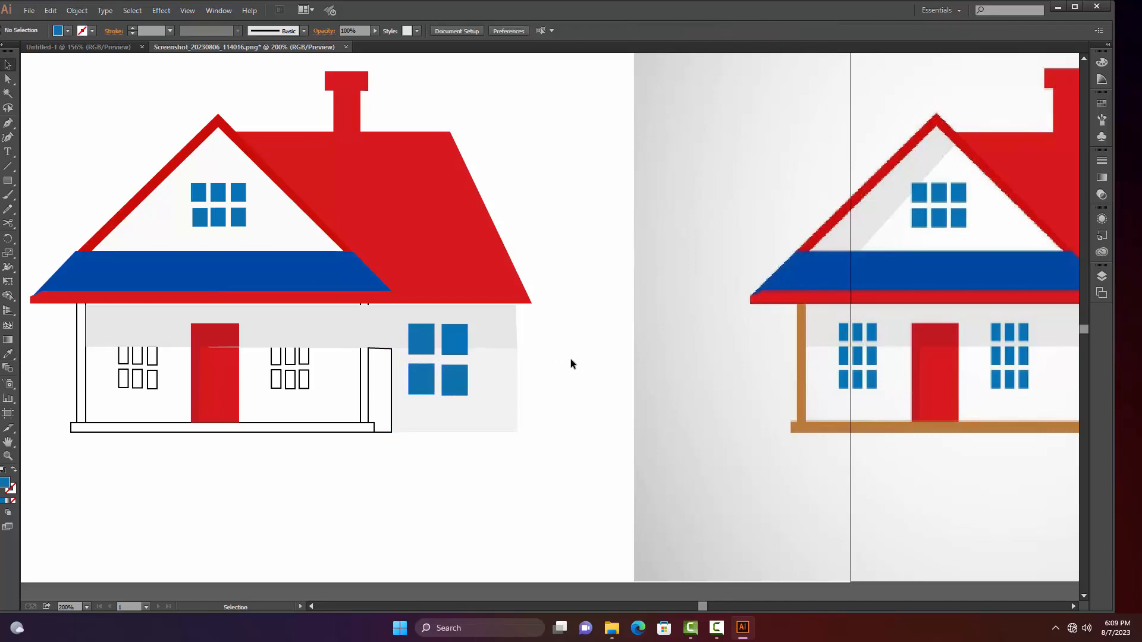
Fill the three bottom panes of the front window right of the door with the blue sampled from the gable window
click(305, 382)
key(i)
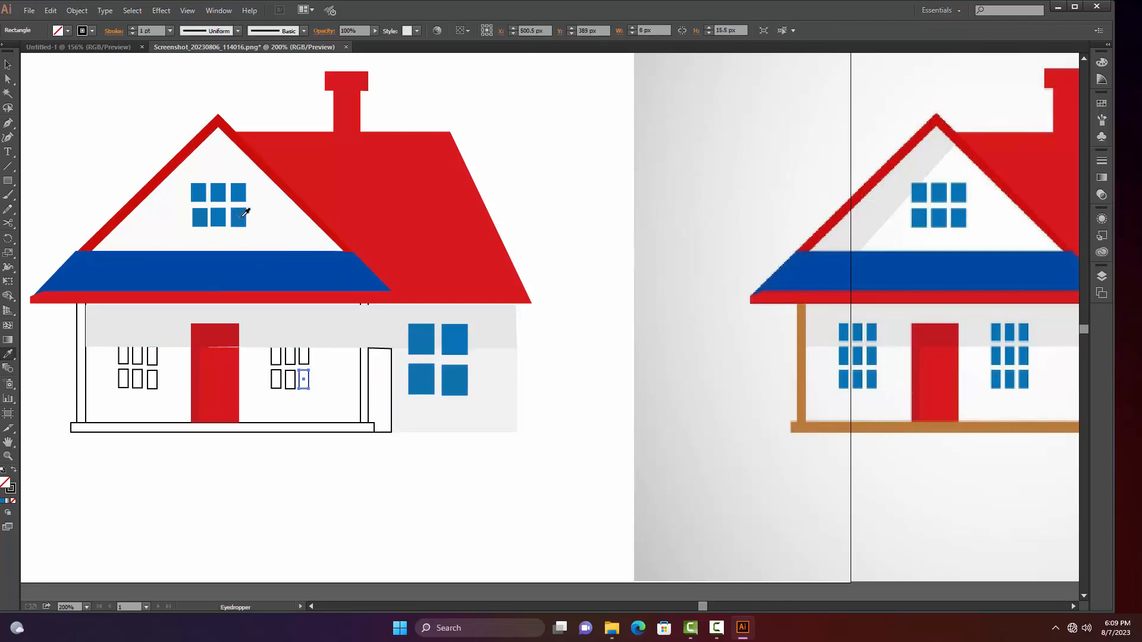
click(238, 217)
key(v)
click(286, 378)
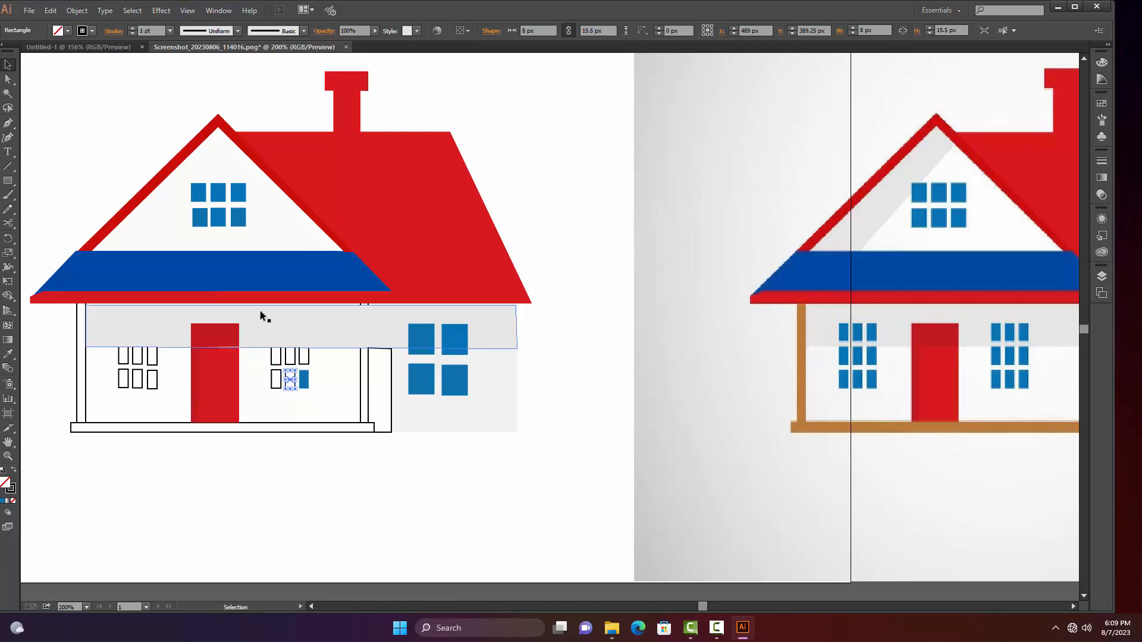
key(i)
click(241, 216)
key(v)
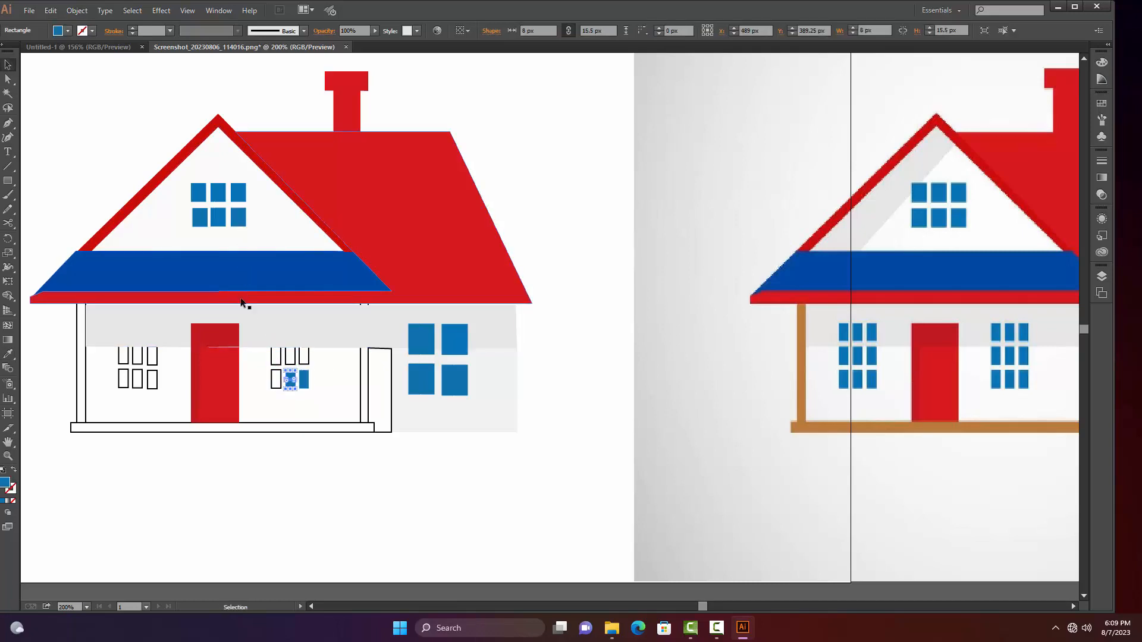
click(275, 379)
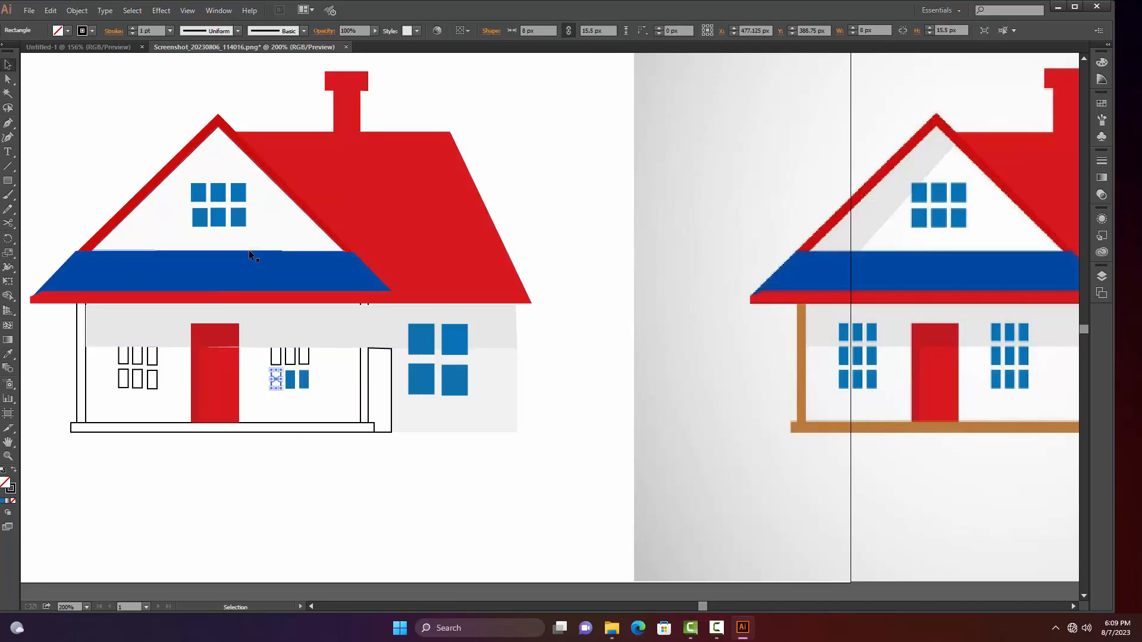
key(i)
click(237, 216)
key(v)
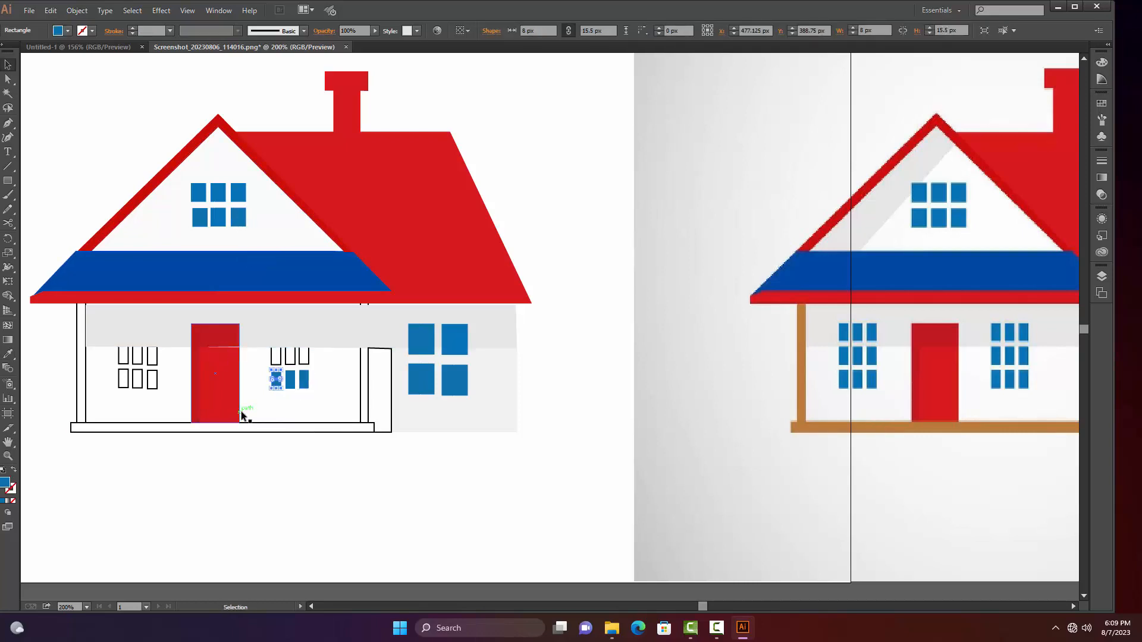
Send the grey shadow strip under the eaves to the back and deselect it
click(160, 344)
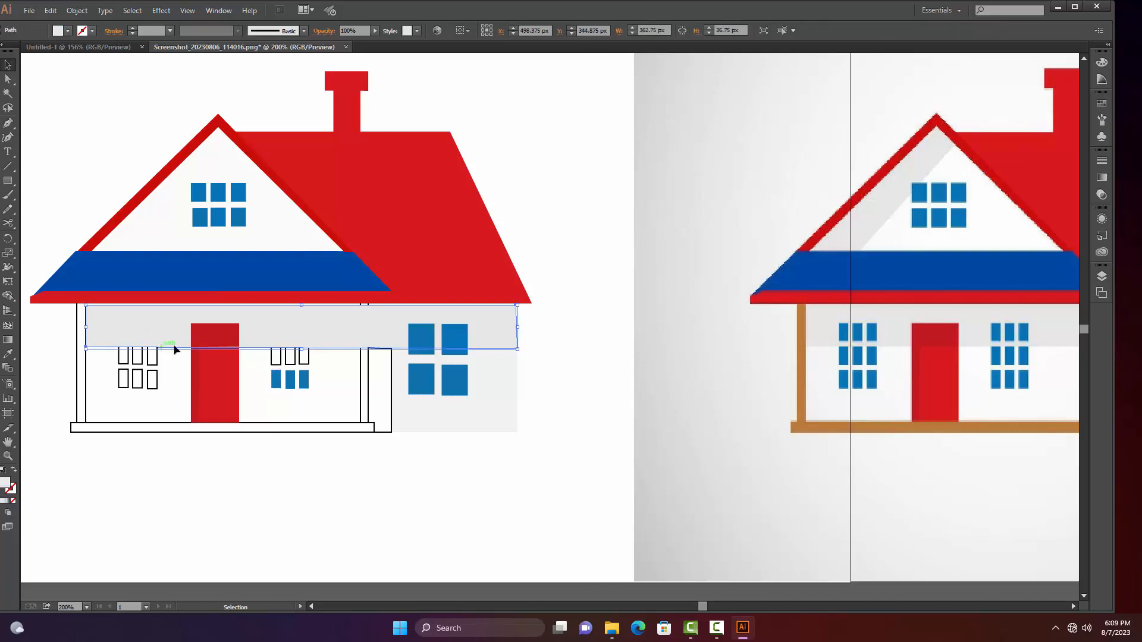
right_click(219, 383)
mouse_move(279, 556)
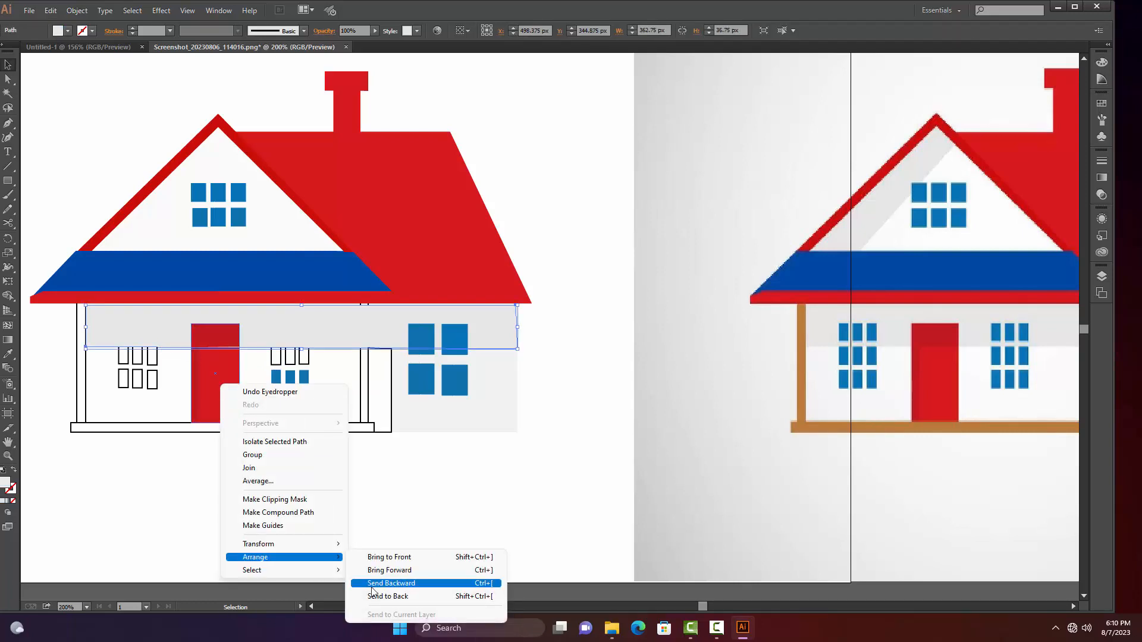
click(377, 595)
click(398, 498)
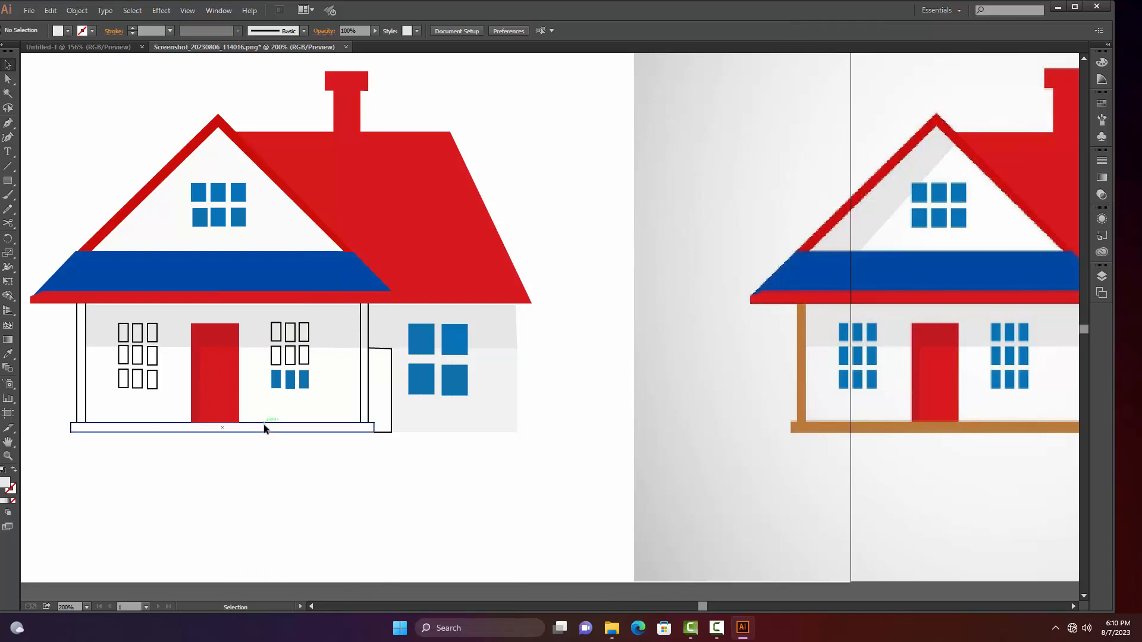
Fill the three top panes of the front window right of the door with the blue of its bottom panes
click(305, 333)
key(i)
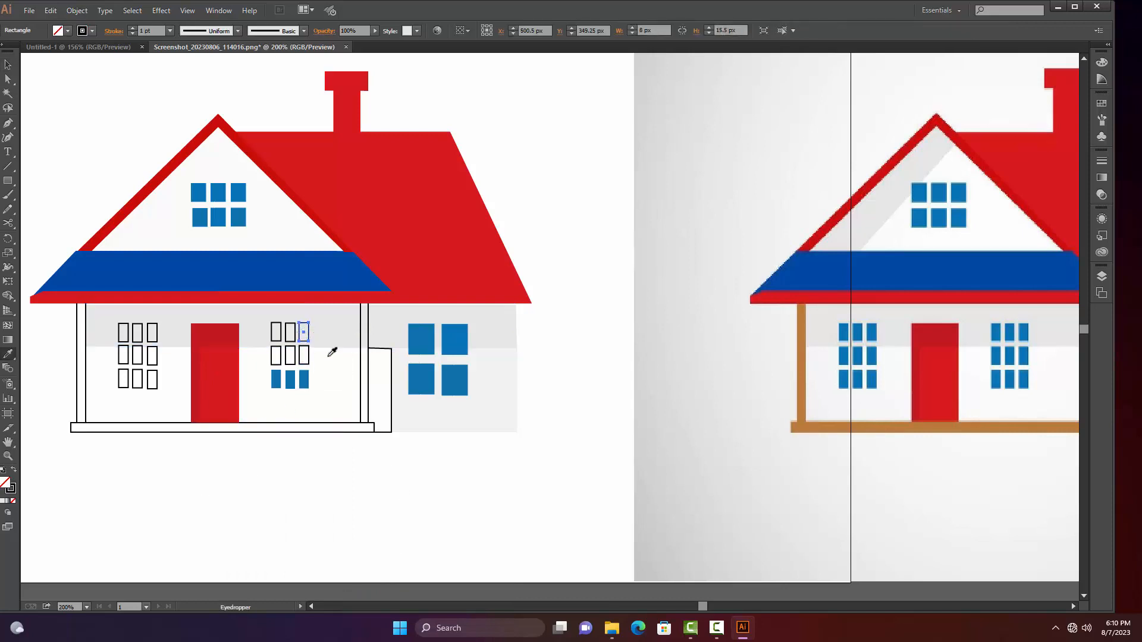
click(309, 372)
key(v)
click(279, 332)
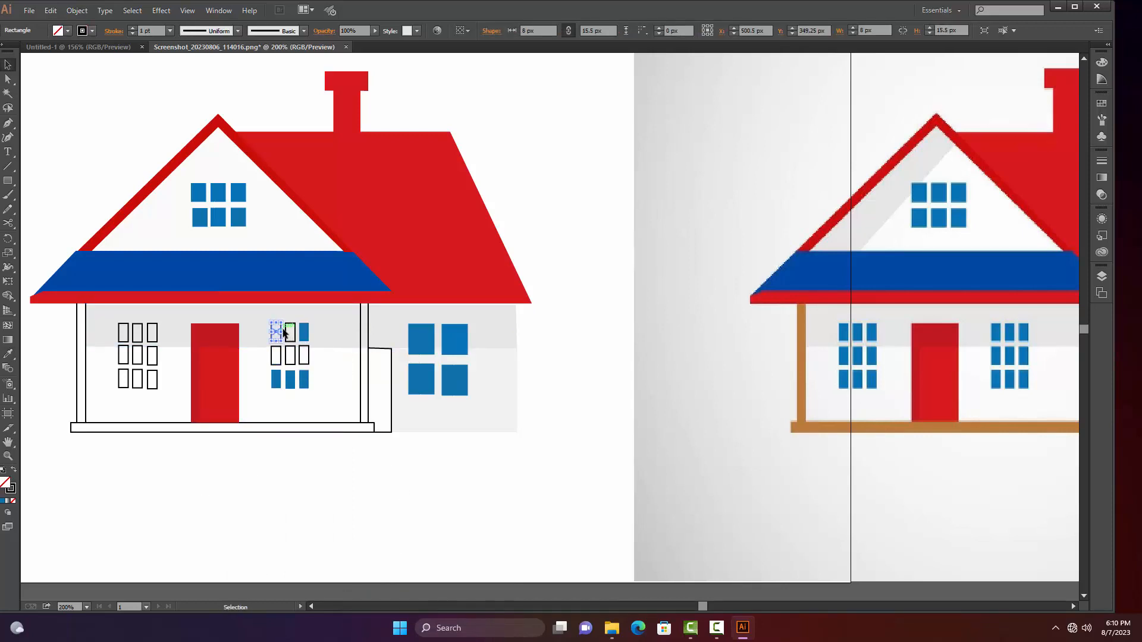
key(i)
click(306, 375)
key(v)
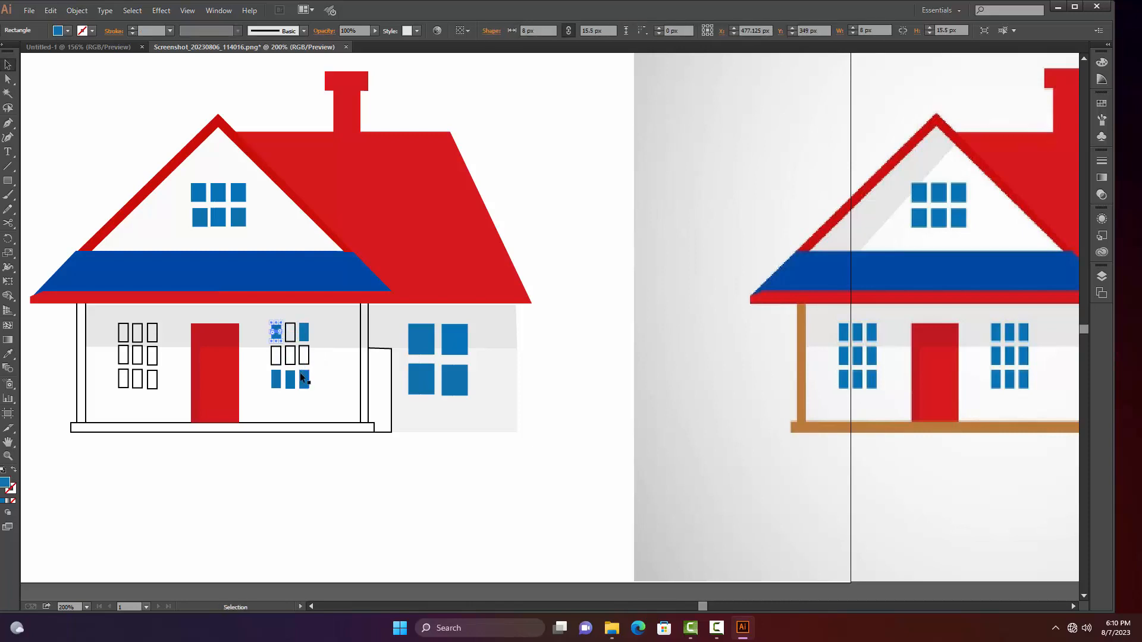
click(290, 333)
key(i)
click(305, 331)
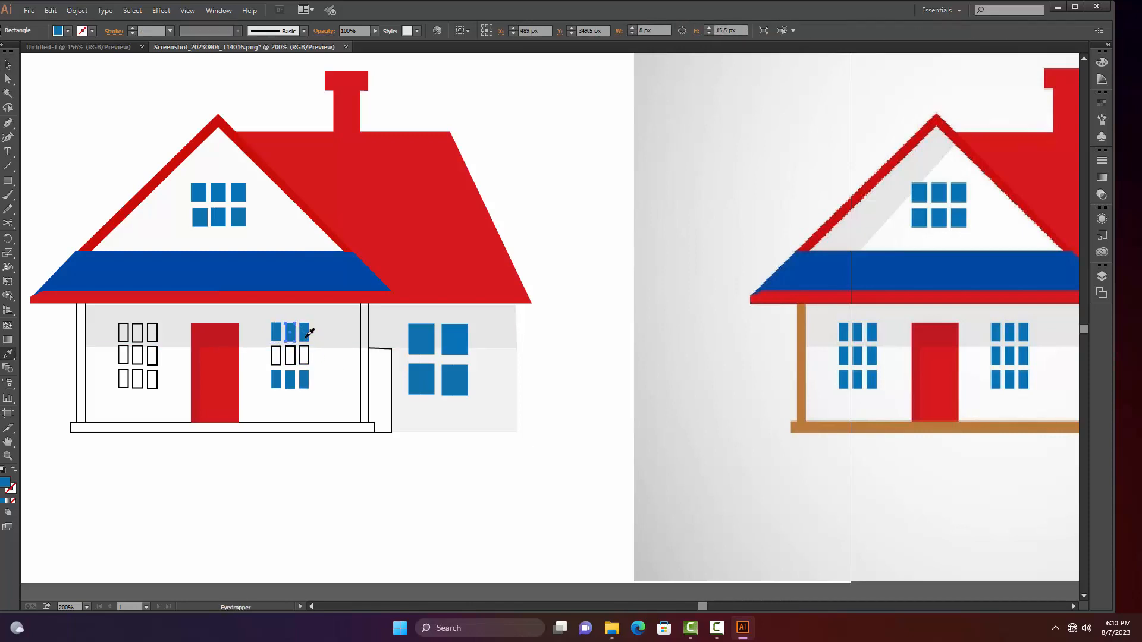
key(v)
Fill the three middle panes of the window right of the door with the same blue and deselect
click(304, 357)
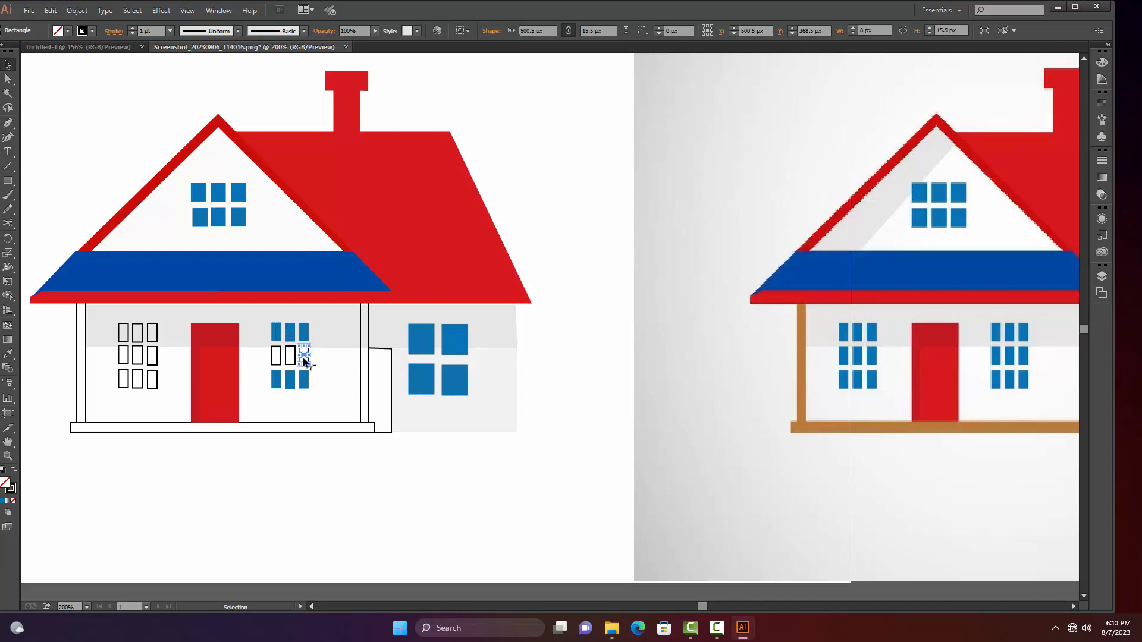
key(i)
click(306, 375)
key(v)
click(290, 357)
key(i)
click(305, 377)
key(v)
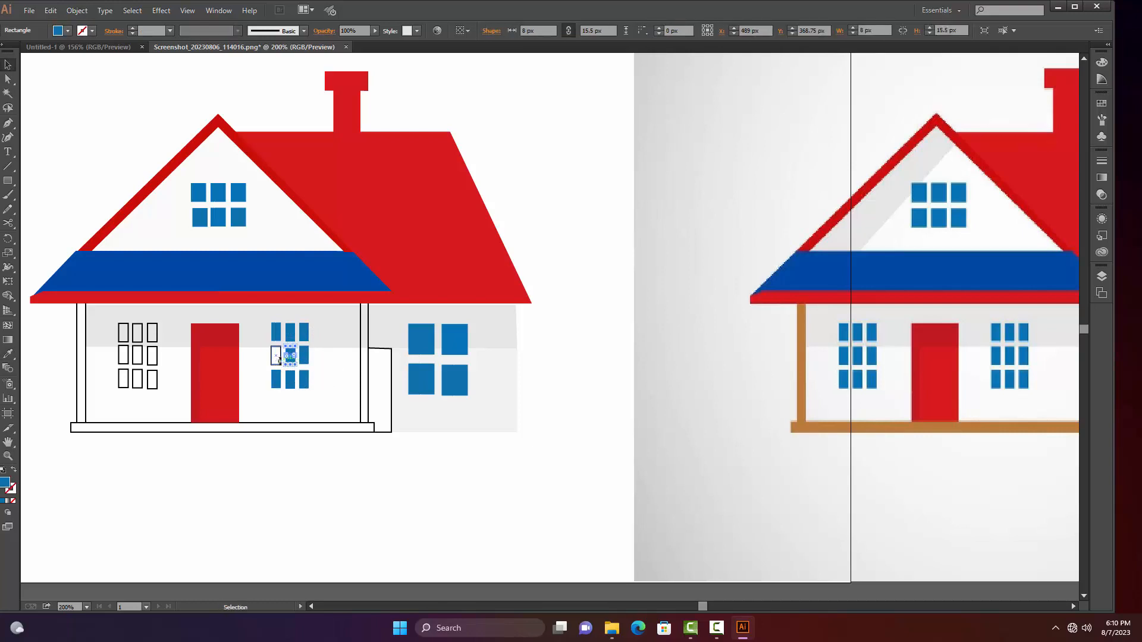
click(276, 356)
key(i)
click(304, 355)
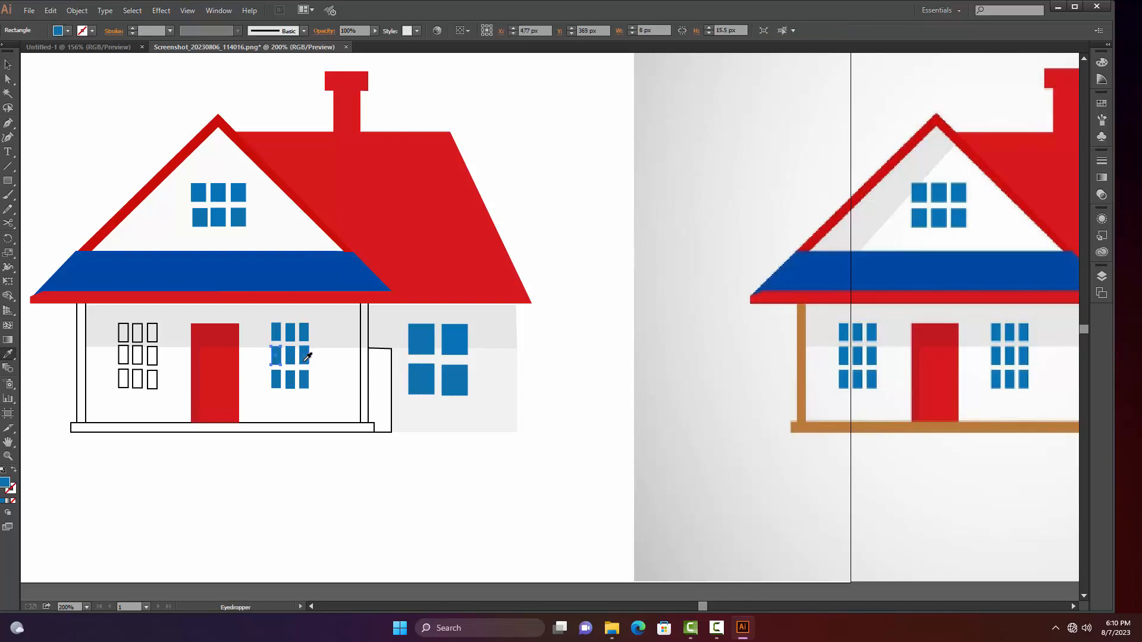
key(v)
click(326, 438)
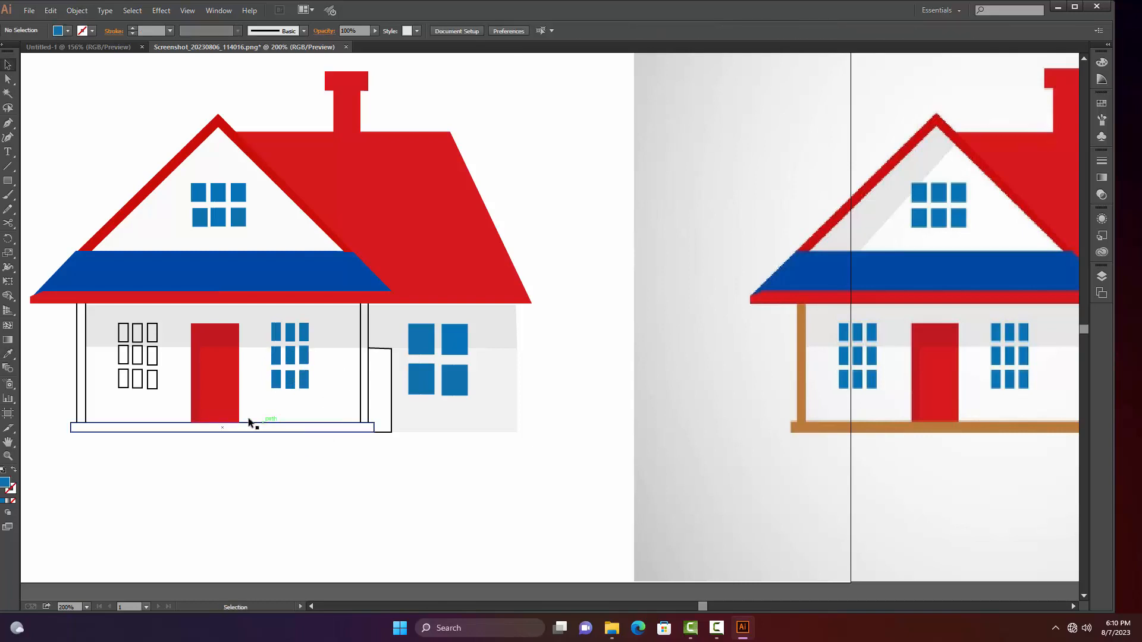
Fill the right-hand column of panes in the window left of the door with the blue sampled from the finished front window
click(157, 381)
key(i)
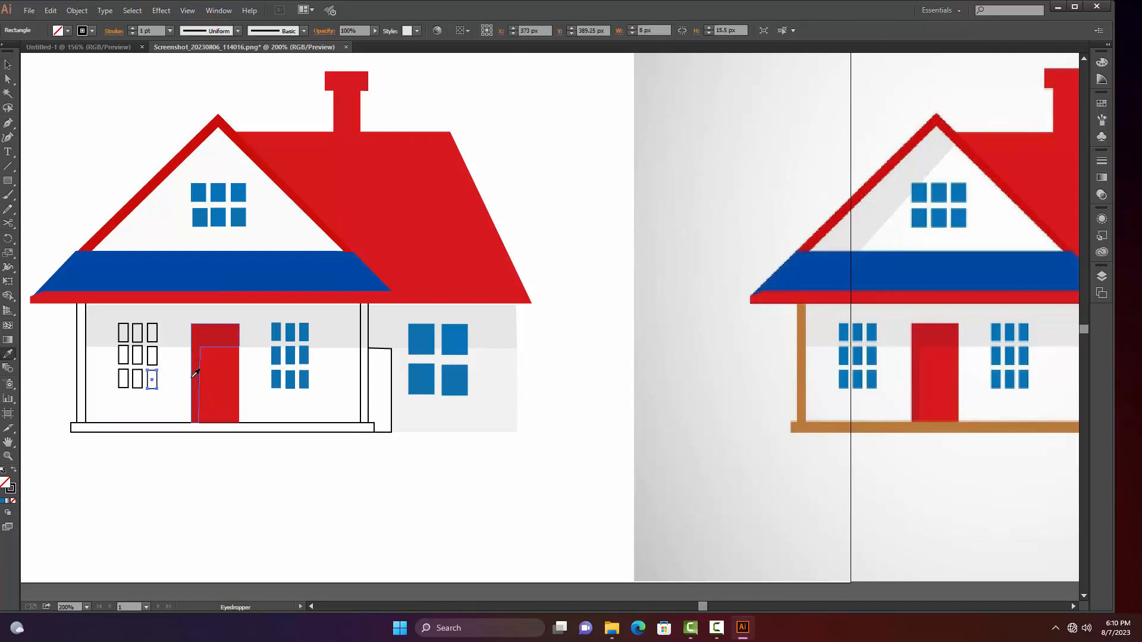
click(277, 355)
key(v)
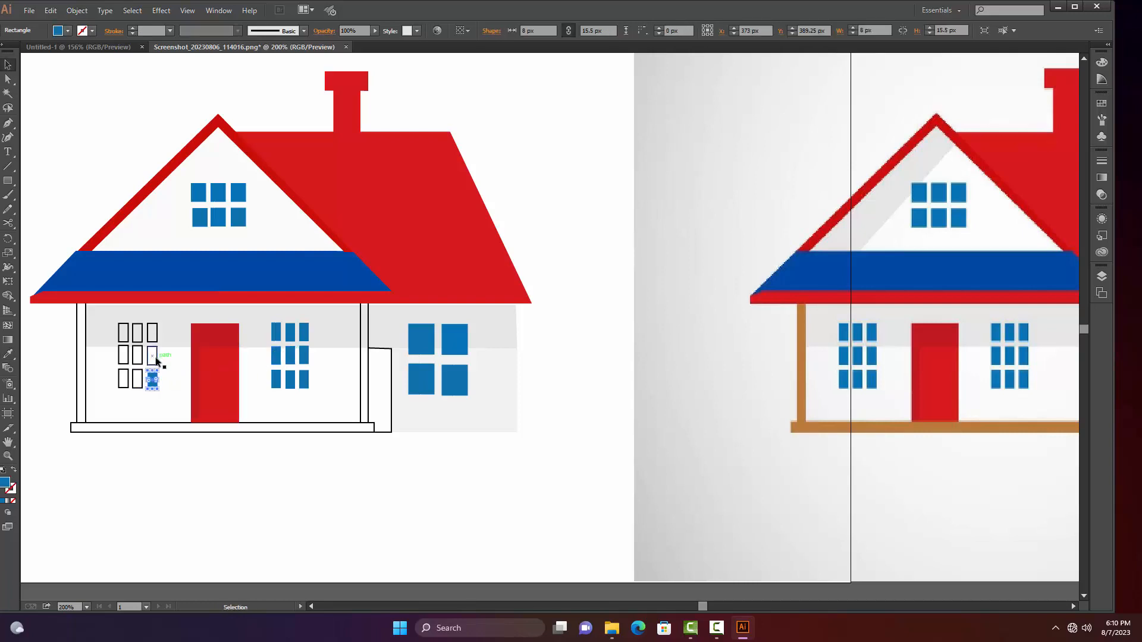
click(152, 355)
key(i)
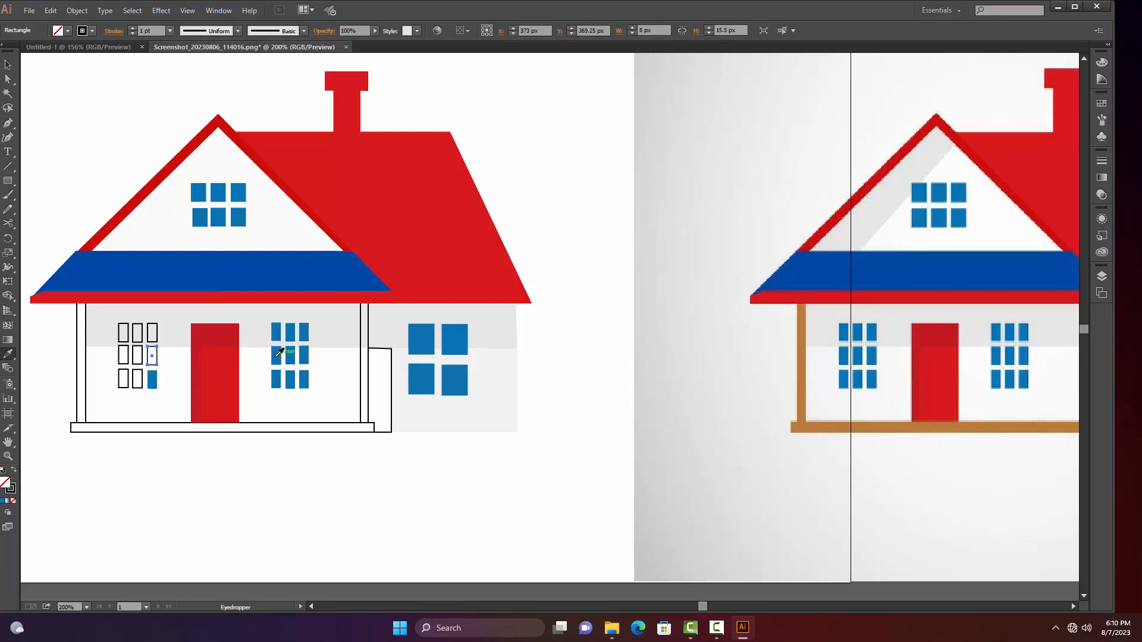
click(277, 355)
key(v)
drag(156, 341, 153, 339)
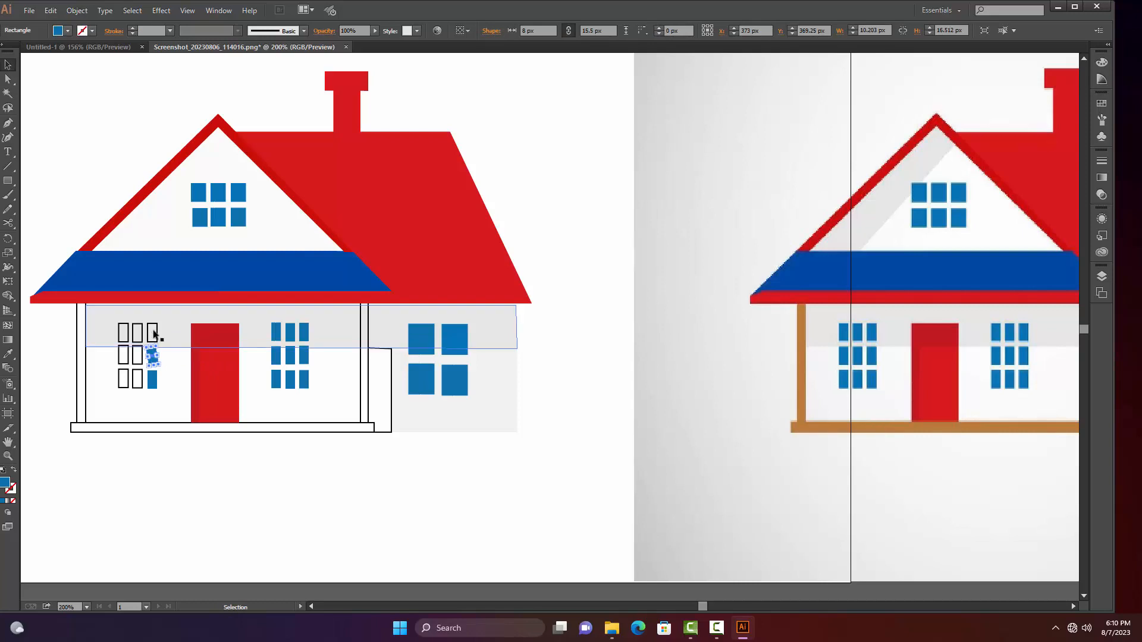
click(155, 331)
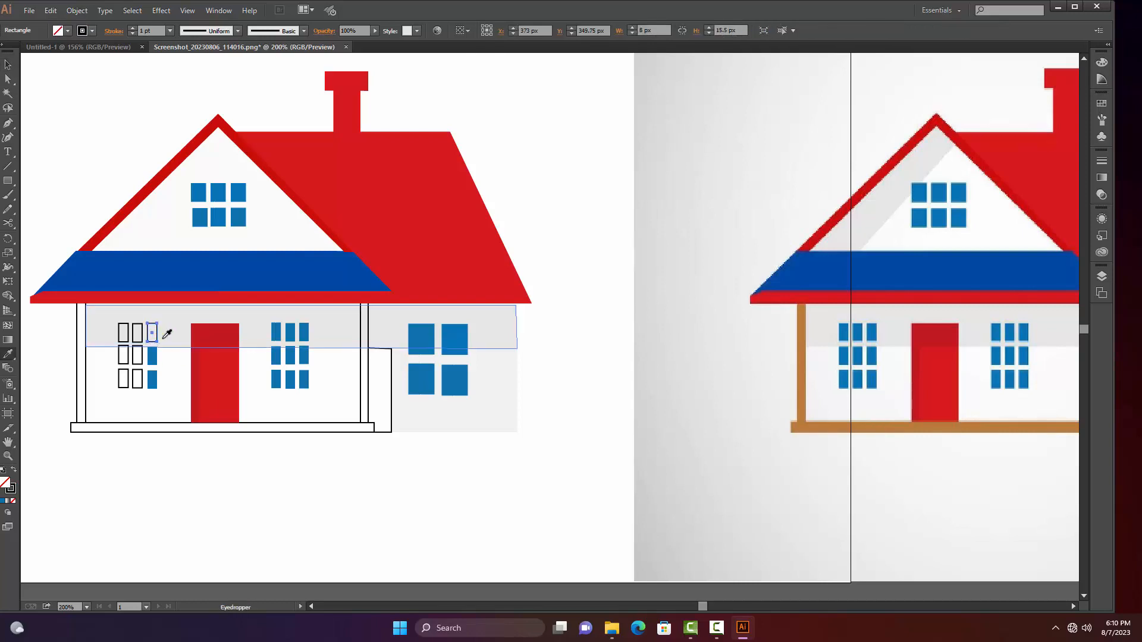
key(i)
click(152, 355)
key(v)
Fill the middle column of panes in the window left of the door with the blue sampled from its right-hand column
click(142, 358)
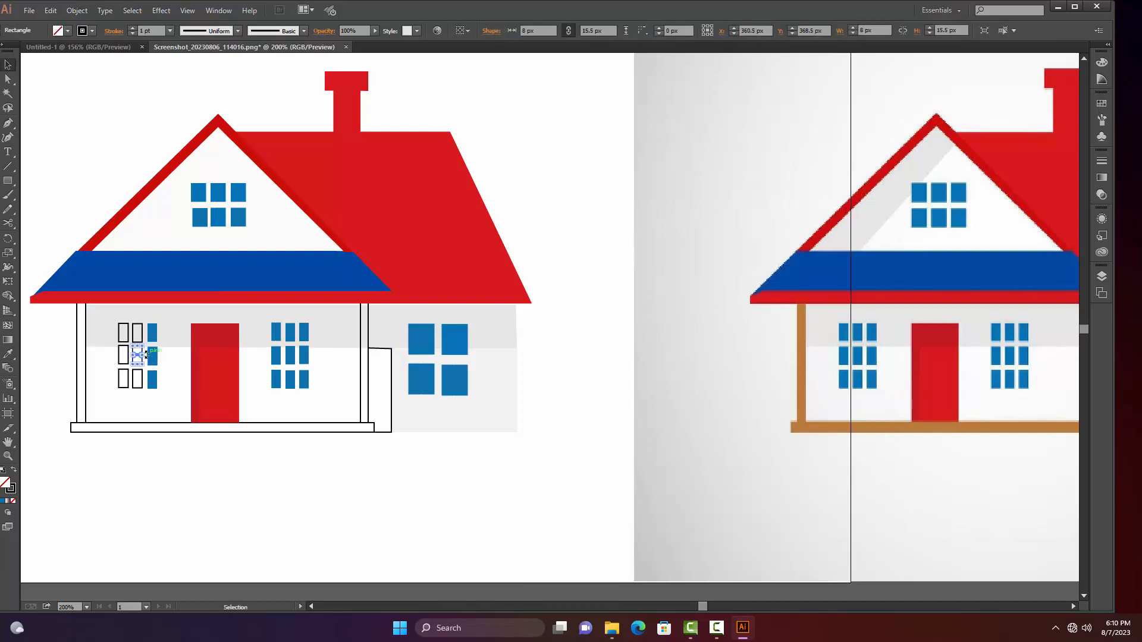
key(i)
click(153, 352)
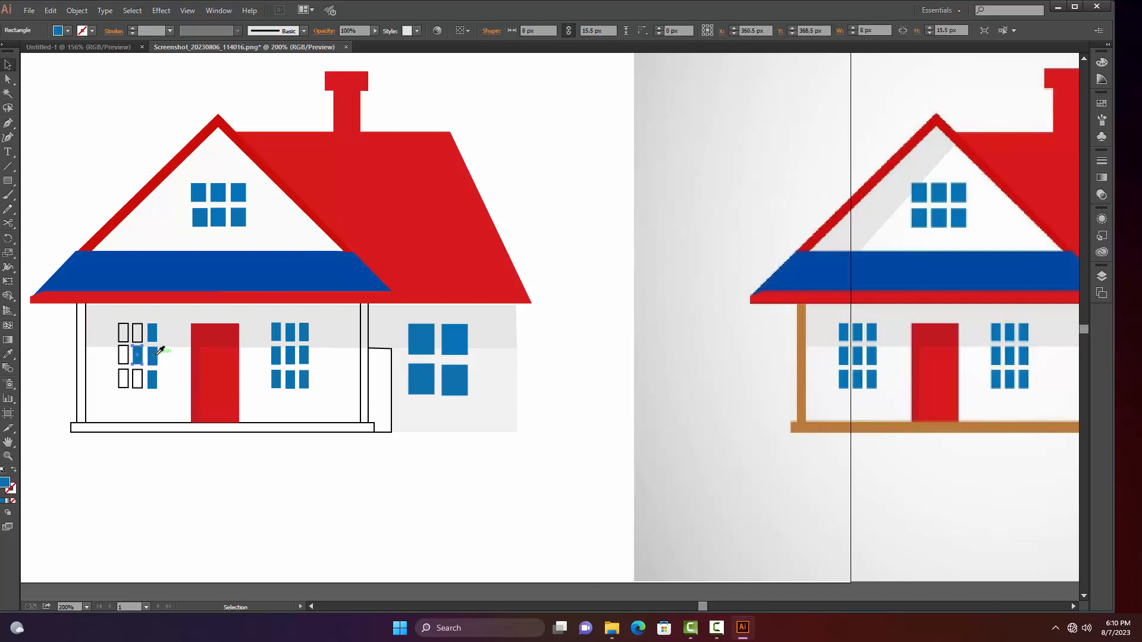
click(141, 333)
key(i)
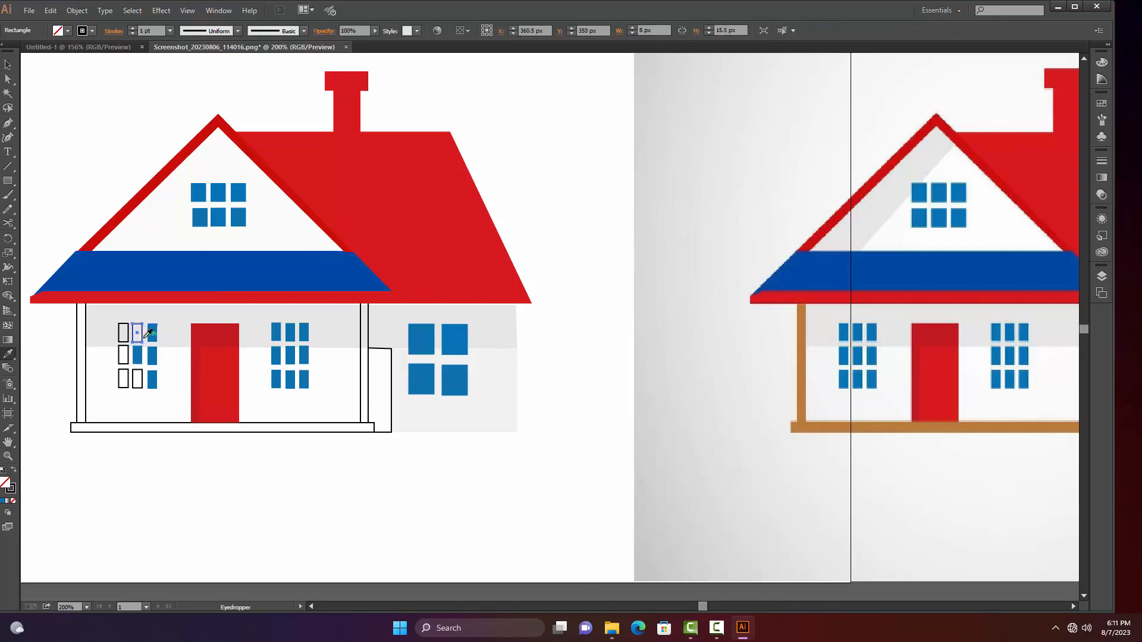
click(152, 337)
key(v)
click(141, 381)
key(i)
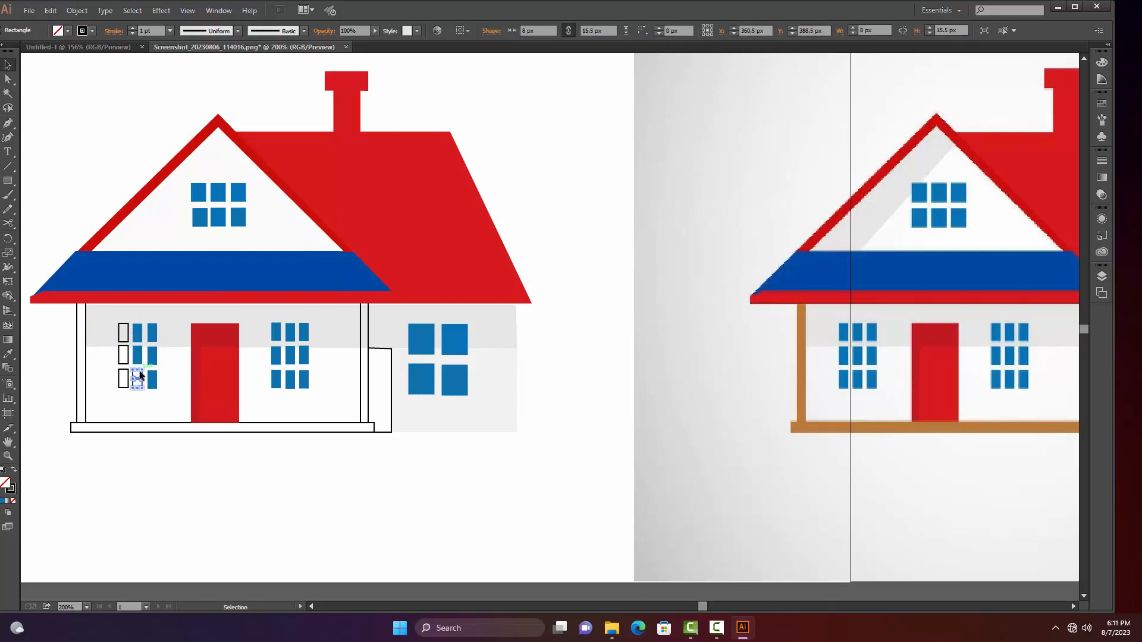
click(151, 355)
key(v)
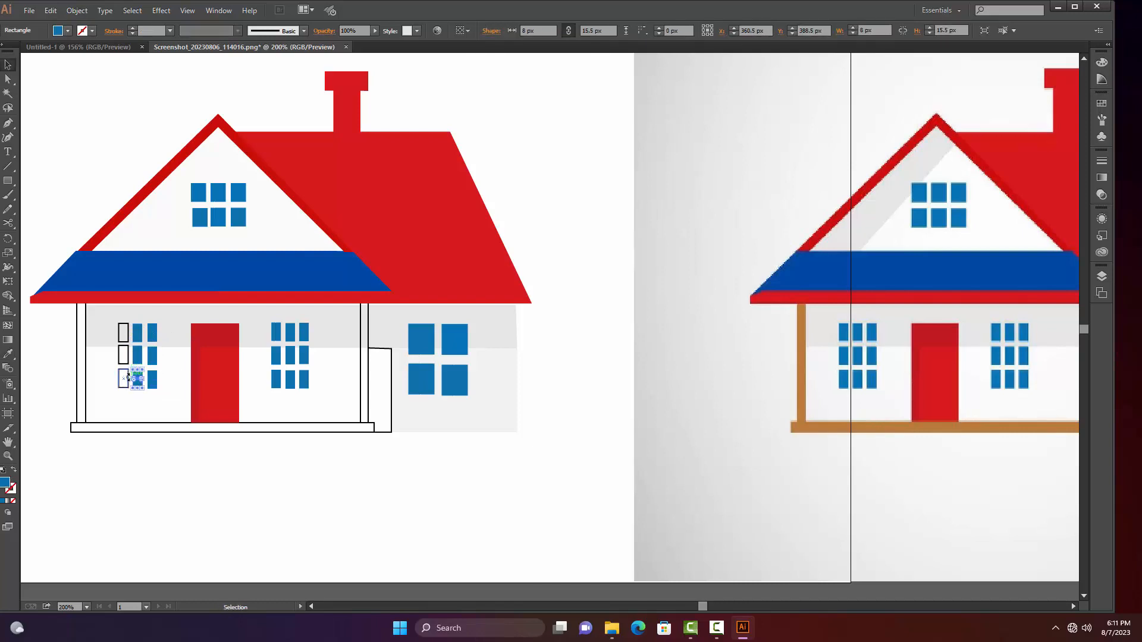
Fill the left-hand column of panes in the window left of the door with the blue of its middle column and deselect
click(121, 381)
key(i)
click(140, 355)
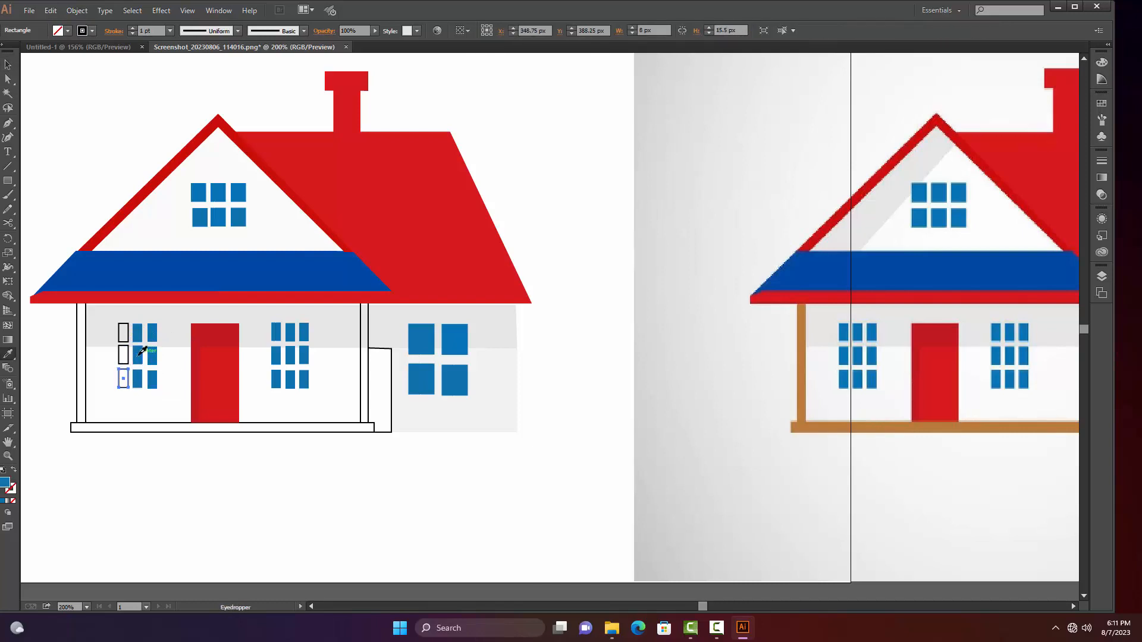
click(127, 355)
key(i)
click(137, 355)
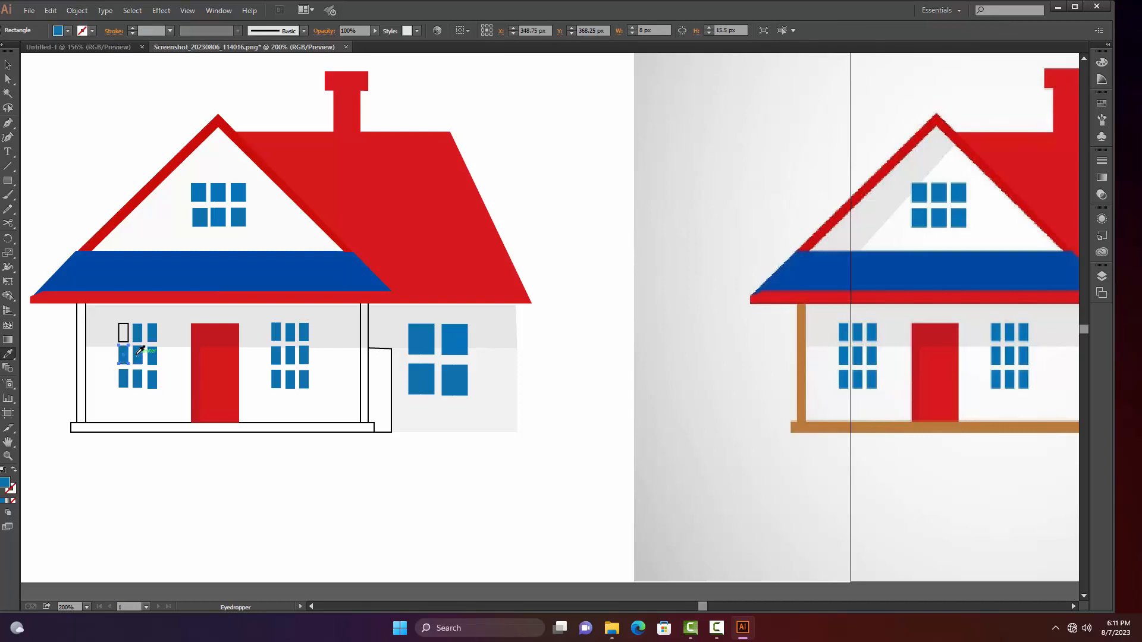
key(v)
click(128, 330)
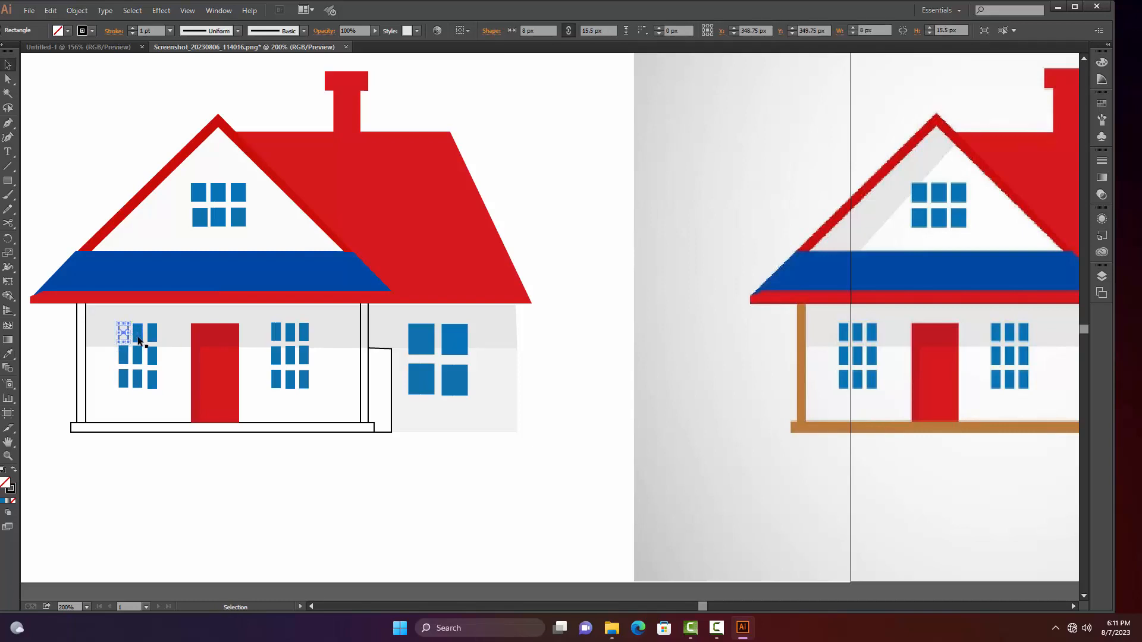
key(i)
click(139, 336)
key(v)
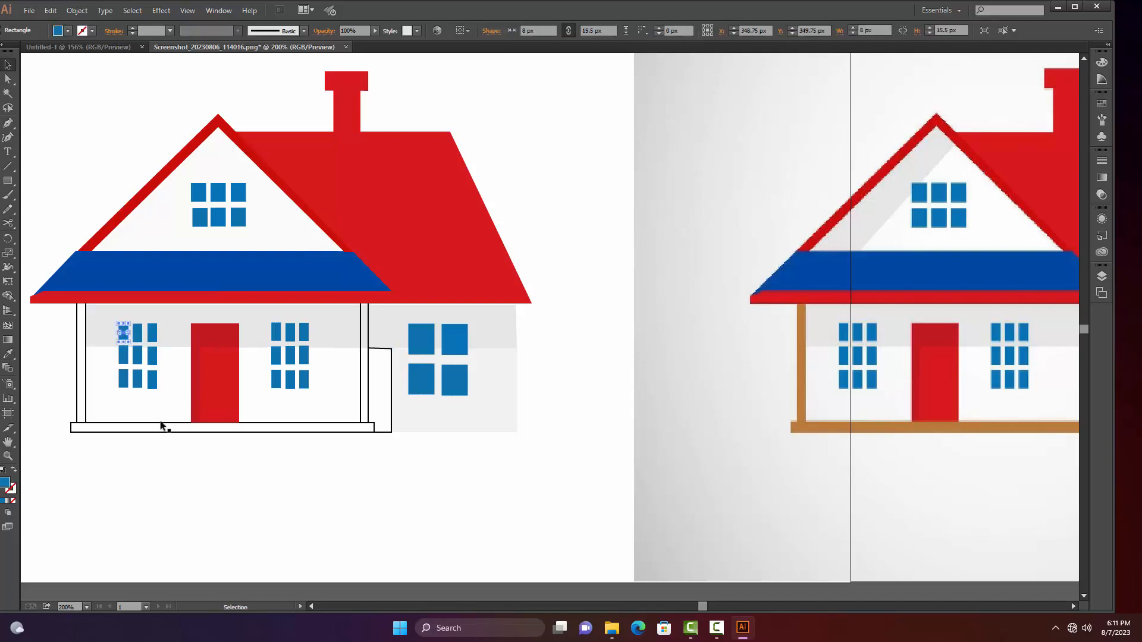
click(133, 439)
Fill the long porch base rectangle with the brown sampled from the reference image's base
click(140, 425)
key(i)
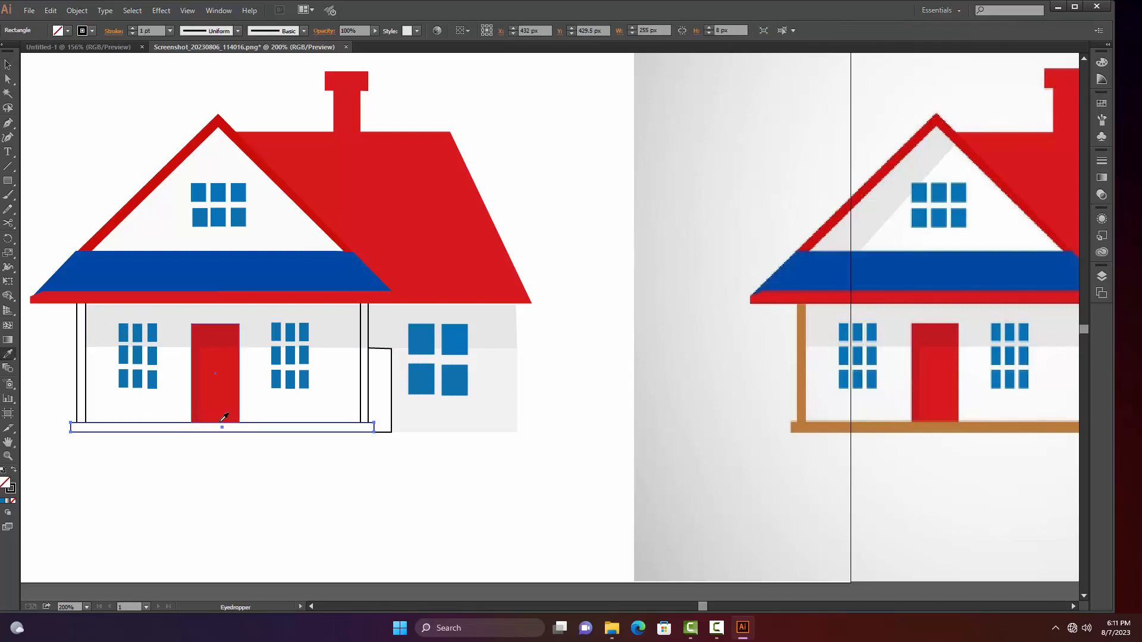
click(824, 427)
key(v)
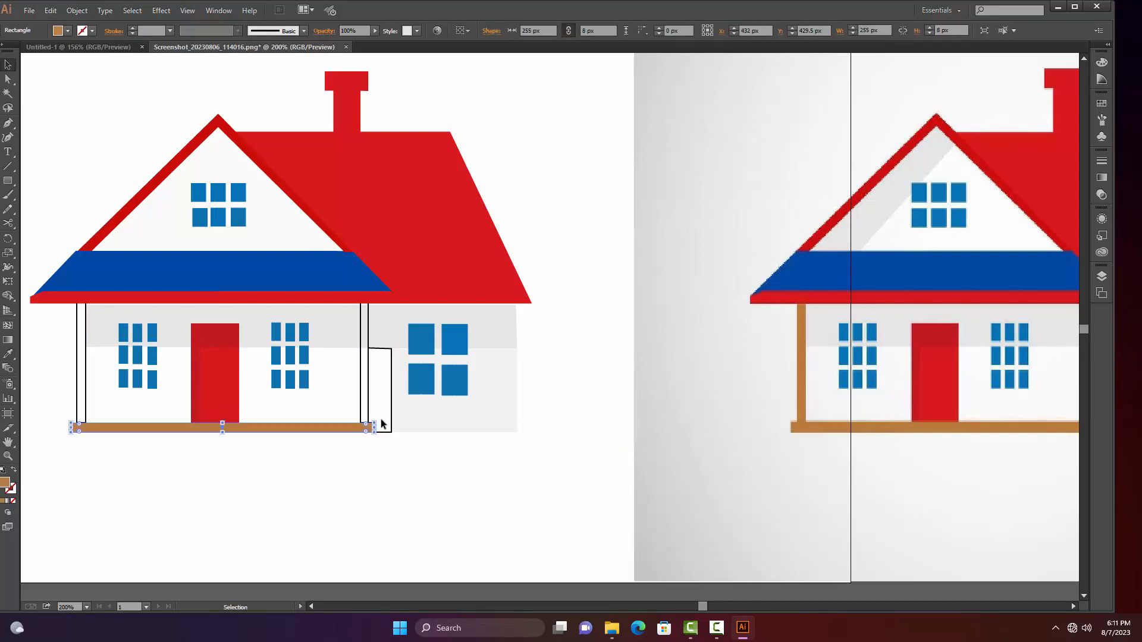
Fill the right porch post with the brown sampled from the post in the reference image
click(365, 401)
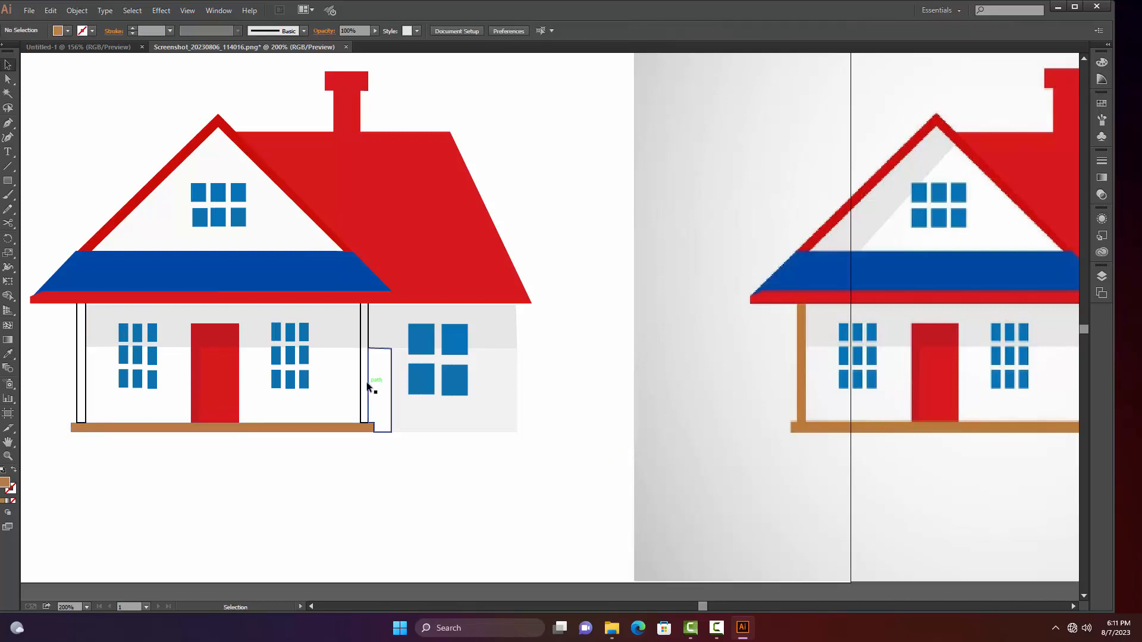
click(366, 386)
click(362, 378)
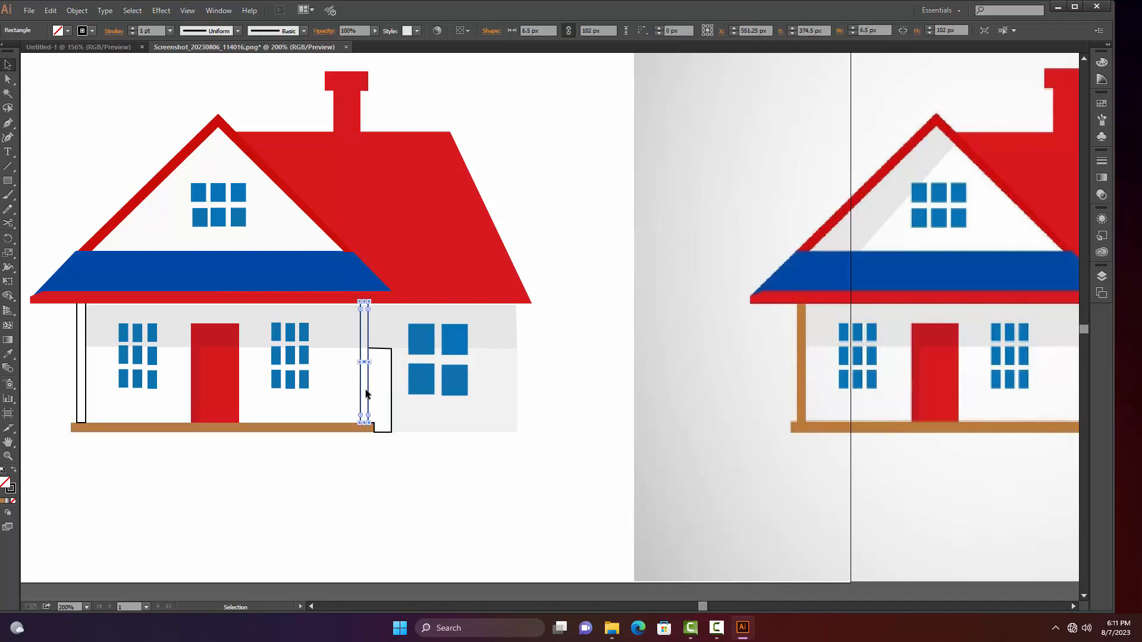
key(i)
click(800, 342)
key(v)
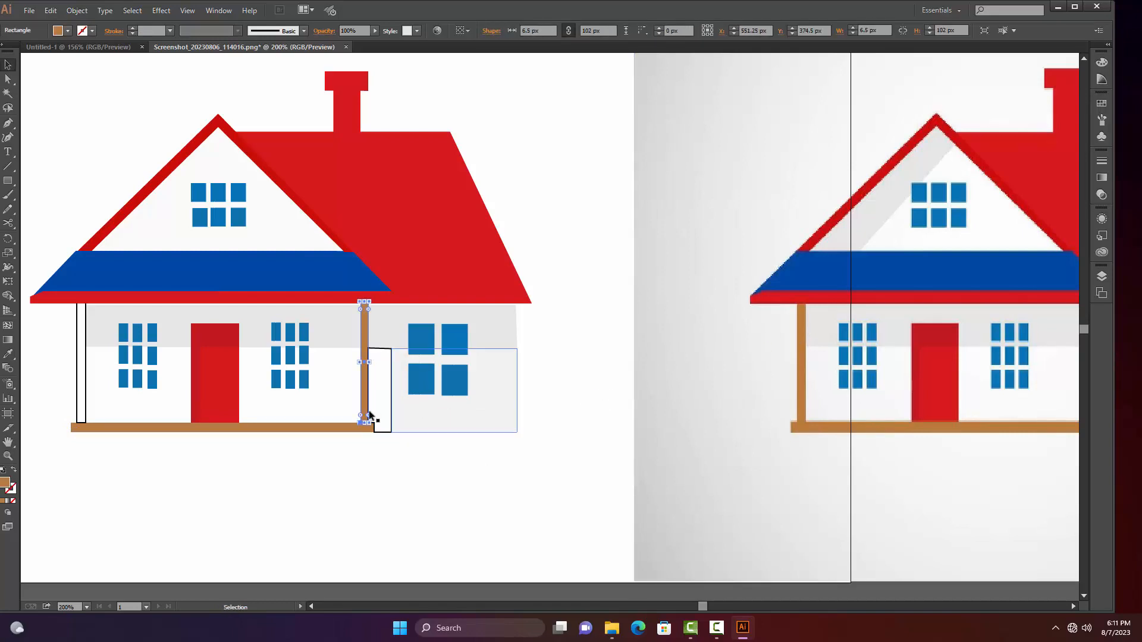
Fill the left porch post with the brown sampled from the porch base
click(82, 392)
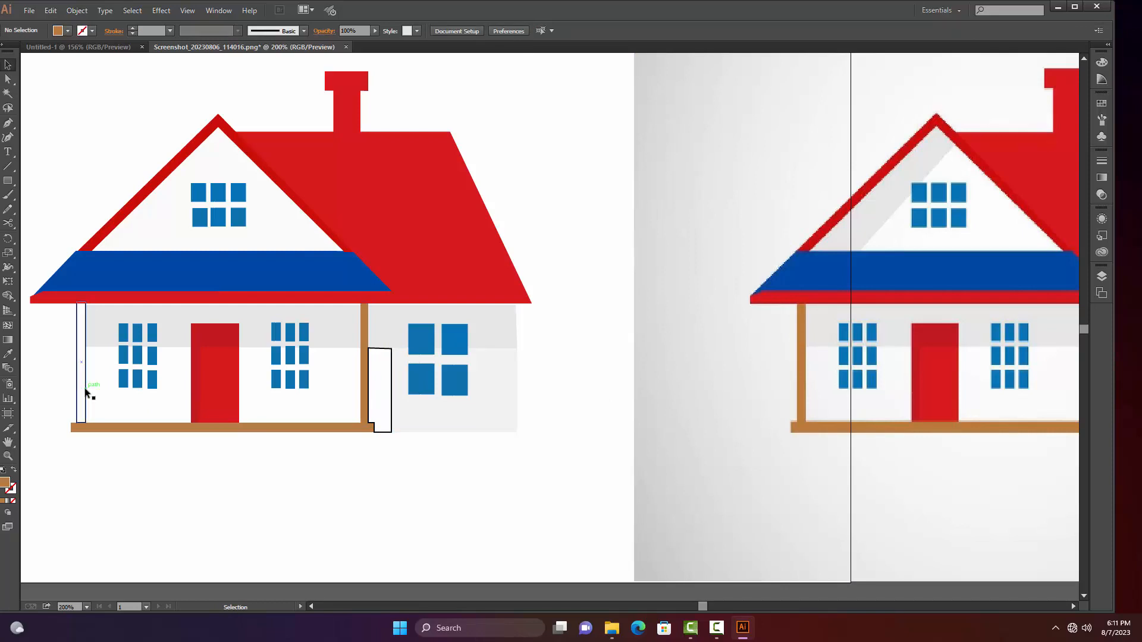
click(86, 393)
key(i)
click(148, 423)
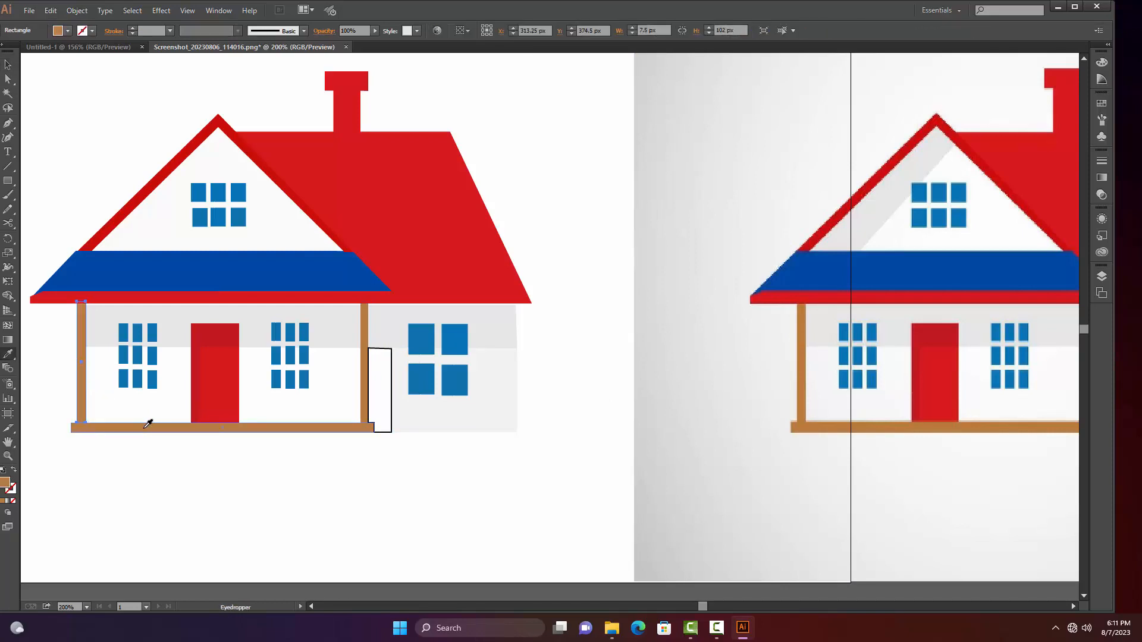
key(v)
Fill the narrow shadow shape beside the right post with the light grey sampled from the reference image, deselect, and show both houses at 100%
drag(319, 484, 233, 470)
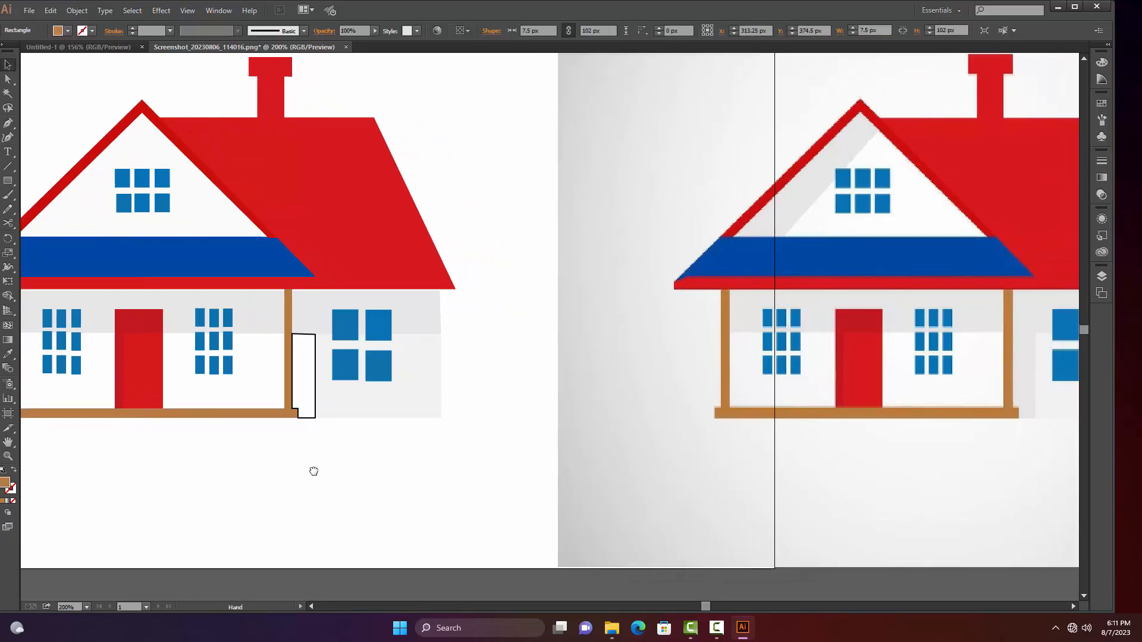
click(298, 401)
key(i)
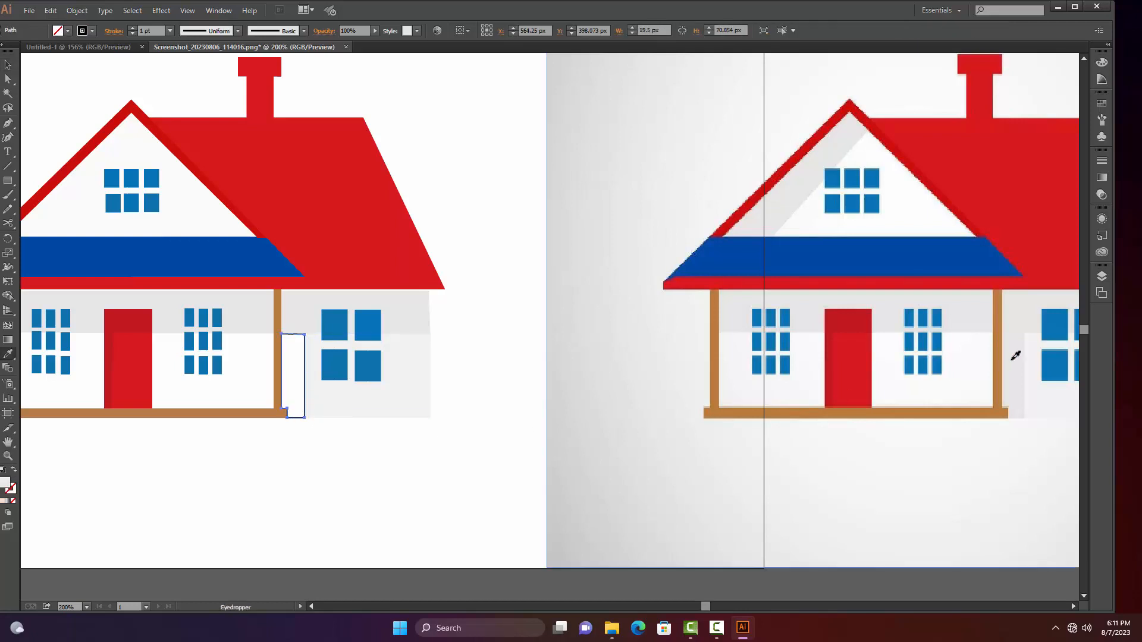
click(1015, 355)
key(v)
click(520, 464)
drag(375, 472, 509, 496)
alt+click(519, 483)
alt+click(598, 410)
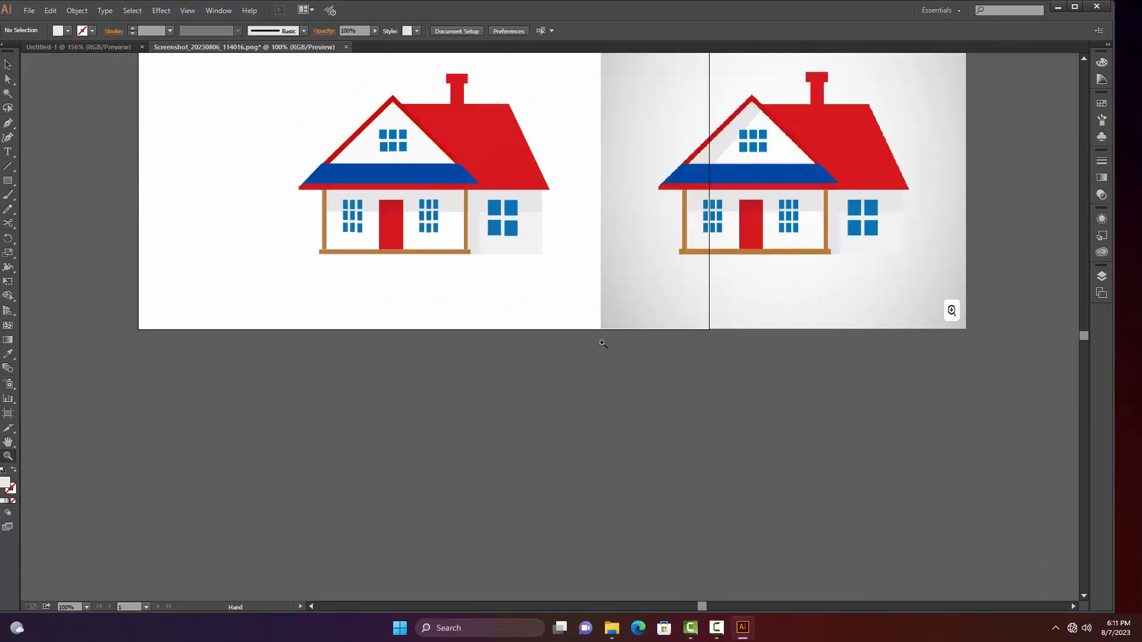
Draw a light grey background rectangle about 777 by 559 px behind the traced house, up to the reference image's edge, and send it to back
drag(625, 298, 478, 420)
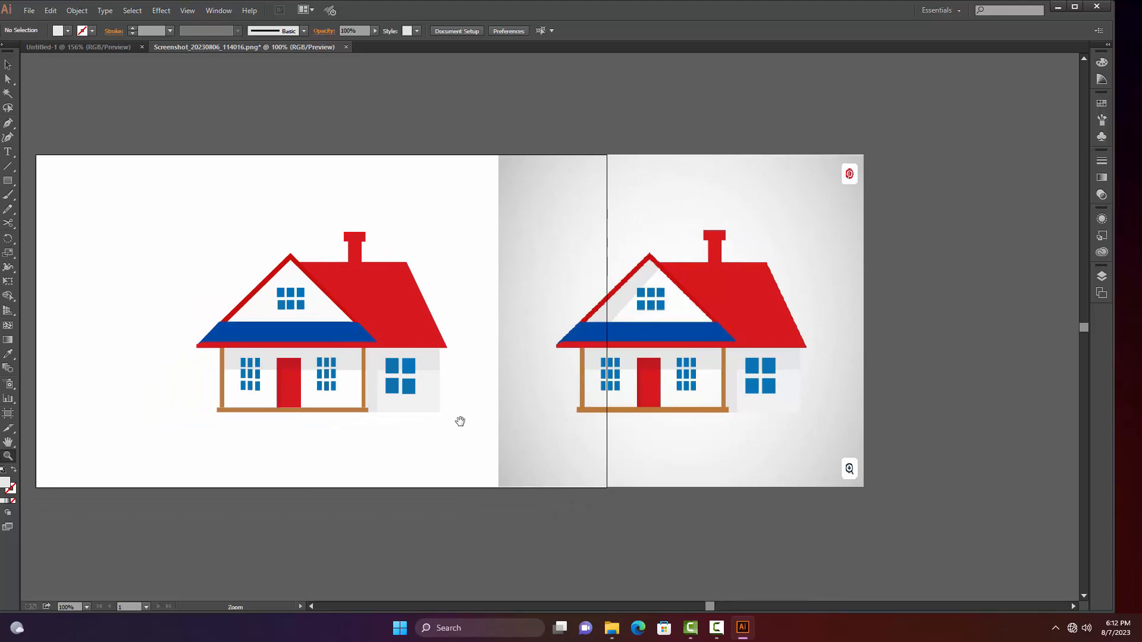
key(m)
mouse_move(36, 154)
mouse_down()
mouse_move(435, 359)
mouse_move(494, 441)
mouse_move(498, 486)
mouse_up()
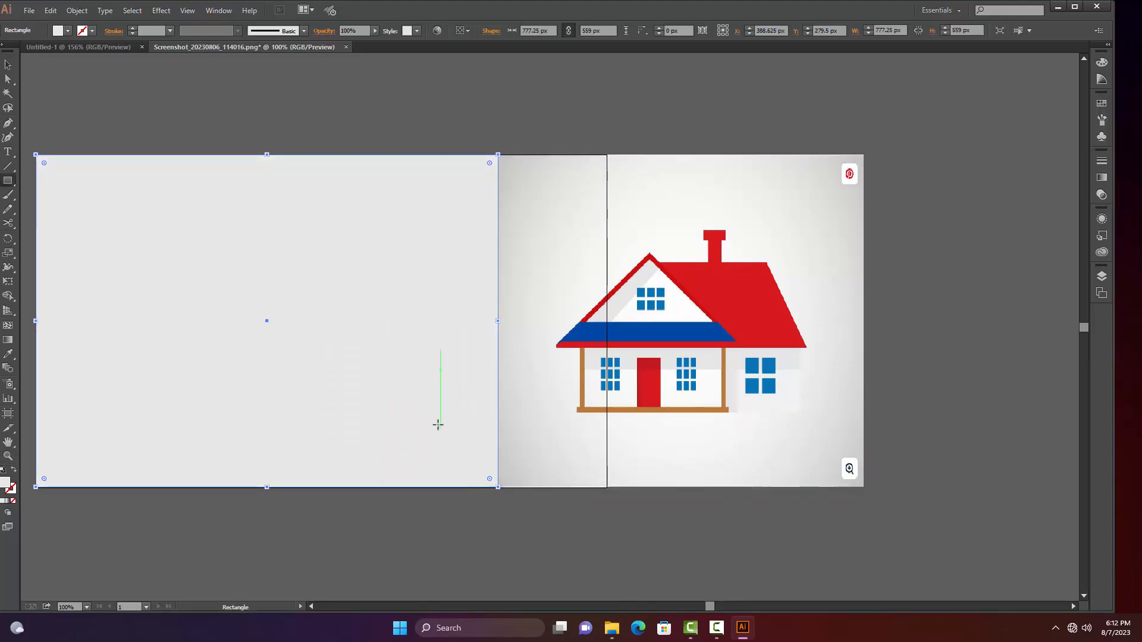
right_click(439, 412)
mouse_move(506, 582)
click(641, 566)
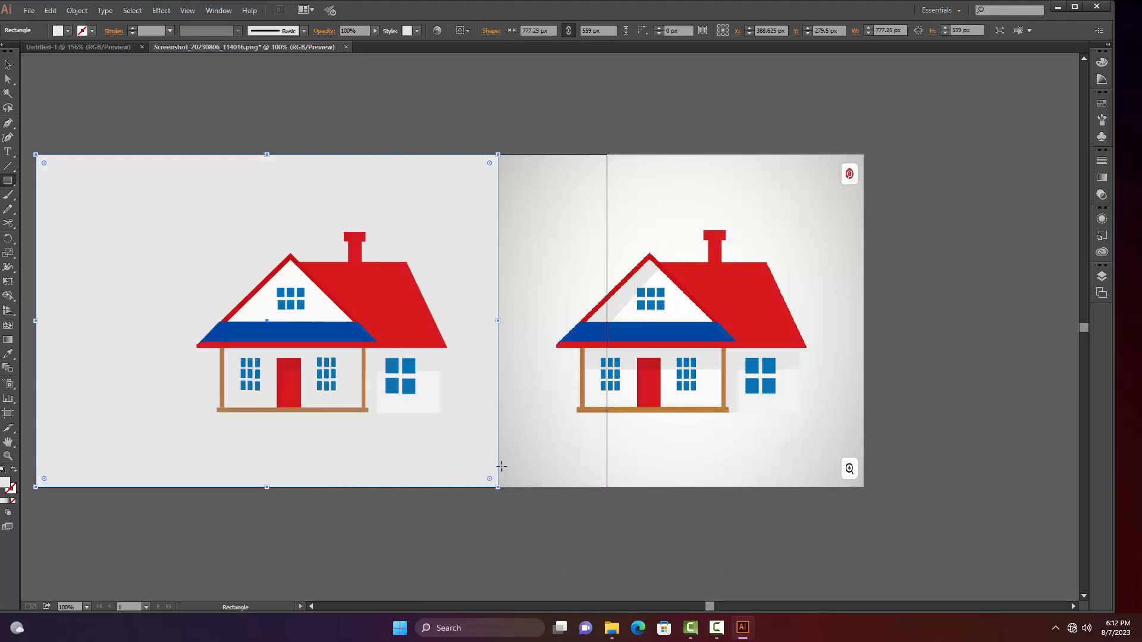
Draw a light grey shadow shape with the Pen tool inside the white gable, along the underside of its left roof slope, and deselect it
key(v)
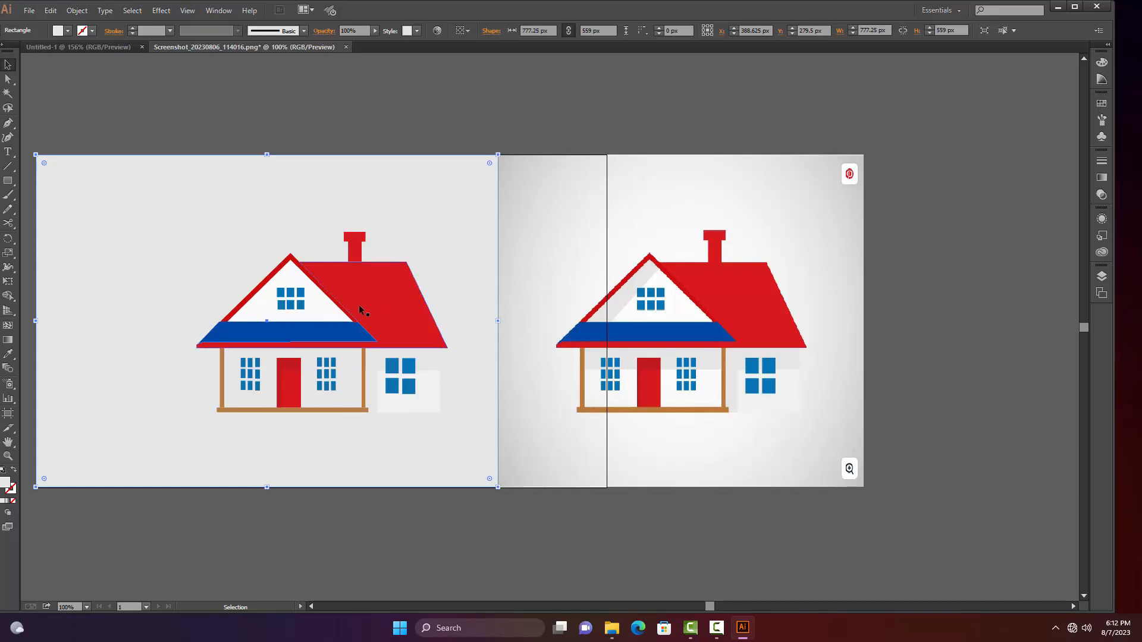
key(p)
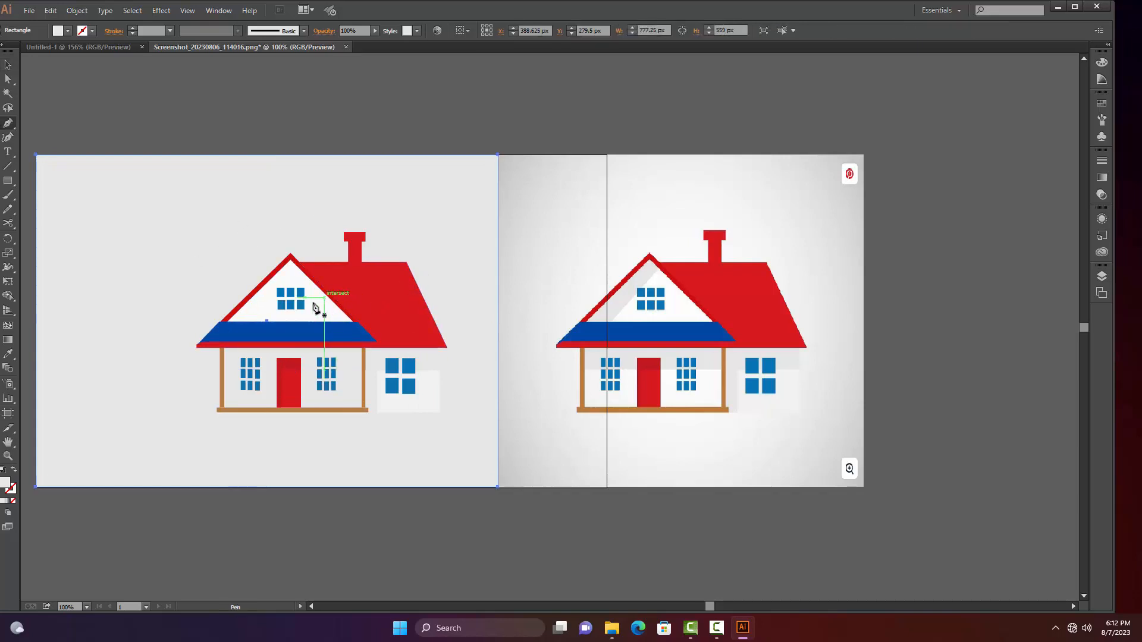
click(244, 322)
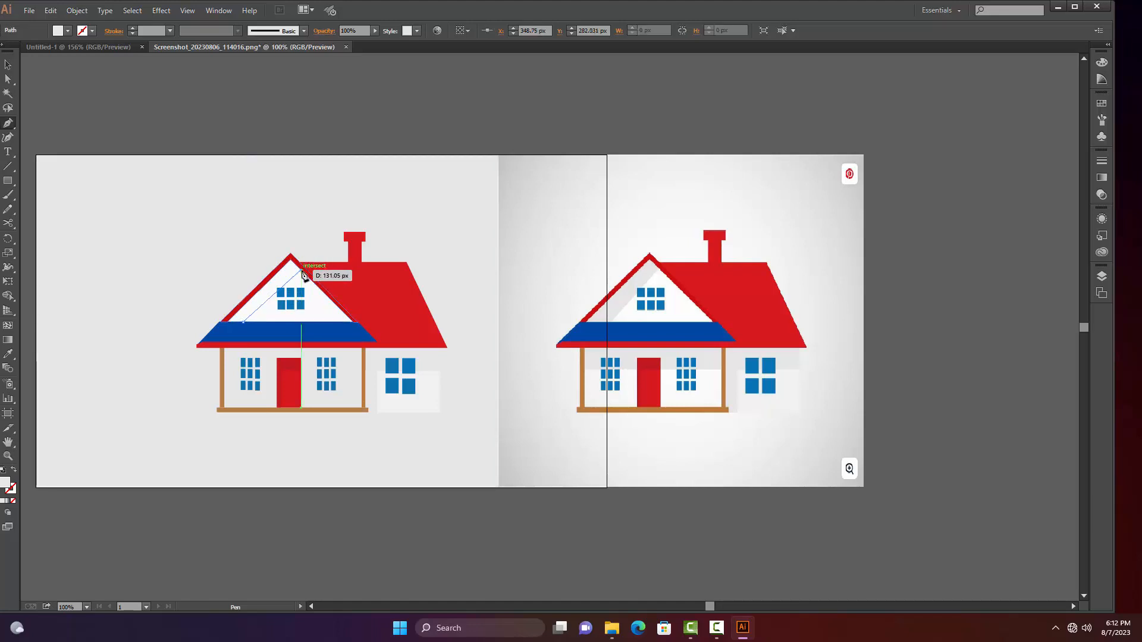
click(301, 270)
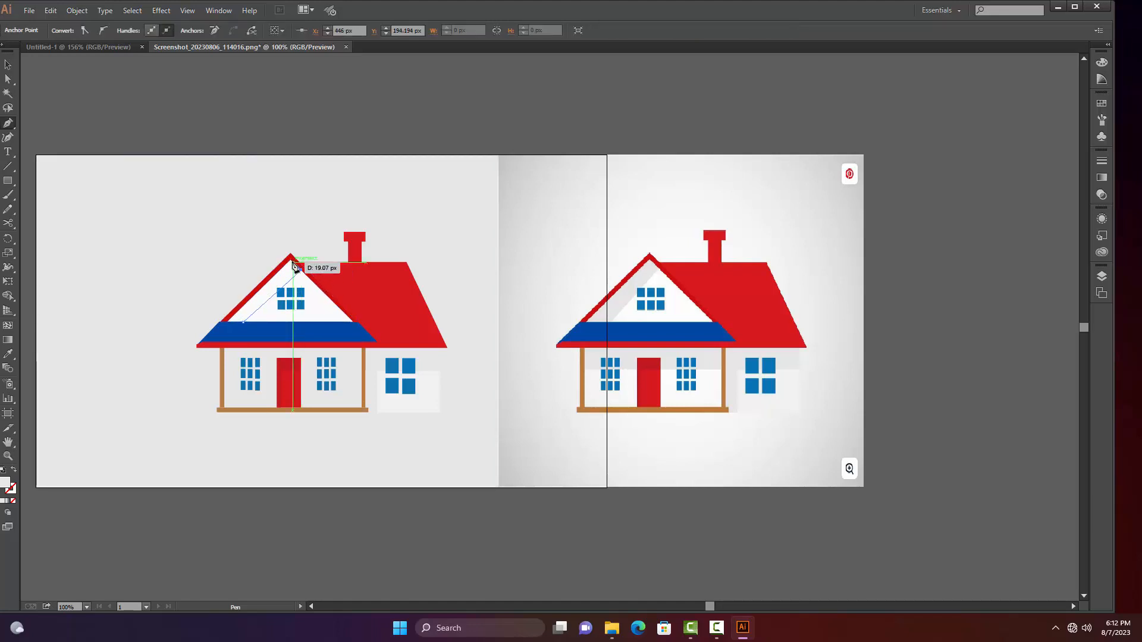
click(227, 322)
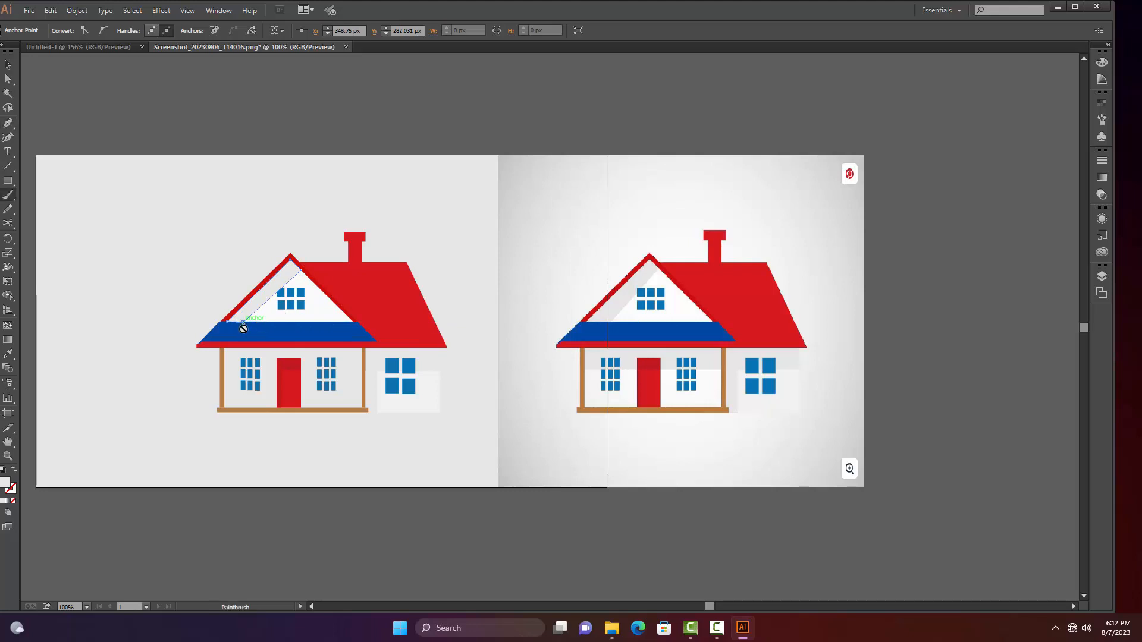
key(v)
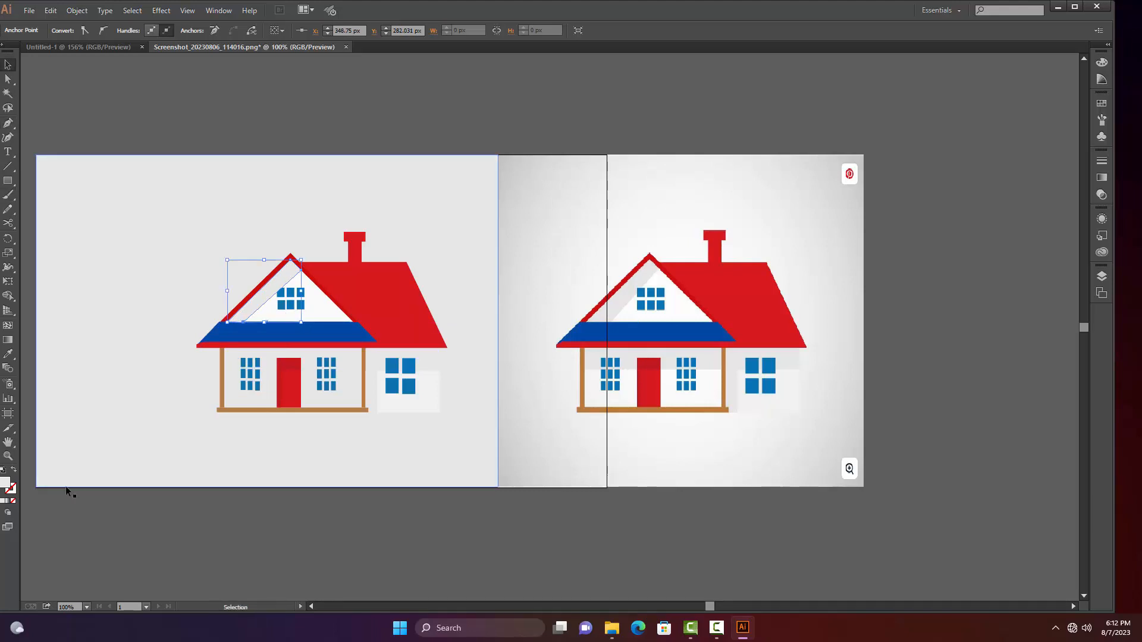
click(69, 492)
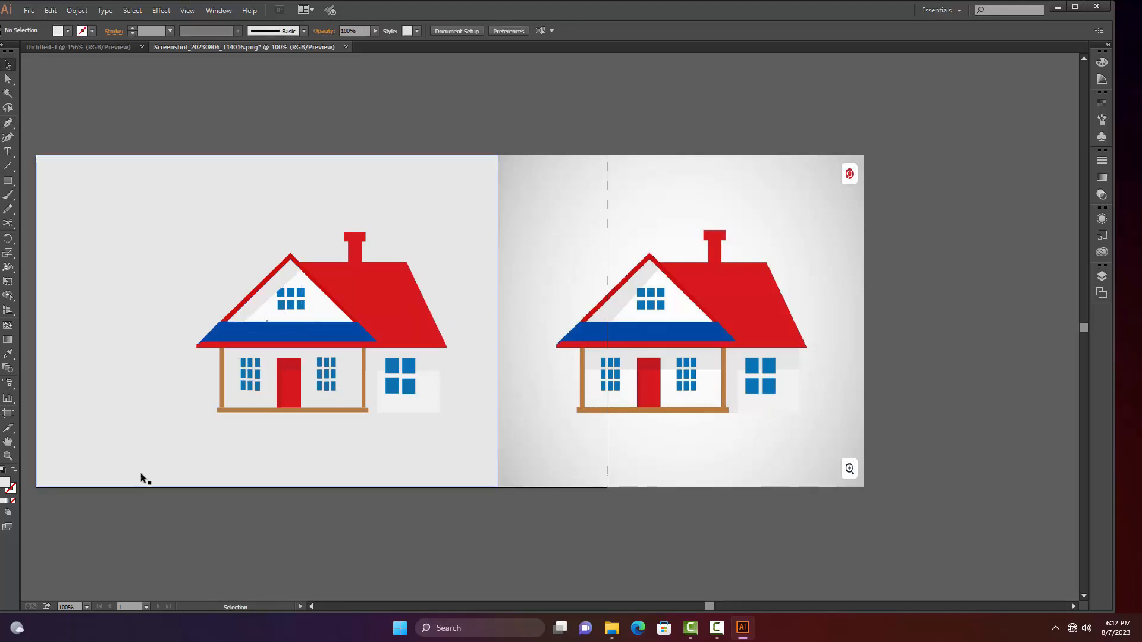
Bring the upper-left pane of the gable window in front of the shadow shape and deselect it
right_click(281, 294)
mouse_move(387, 469)
click(438, 467)
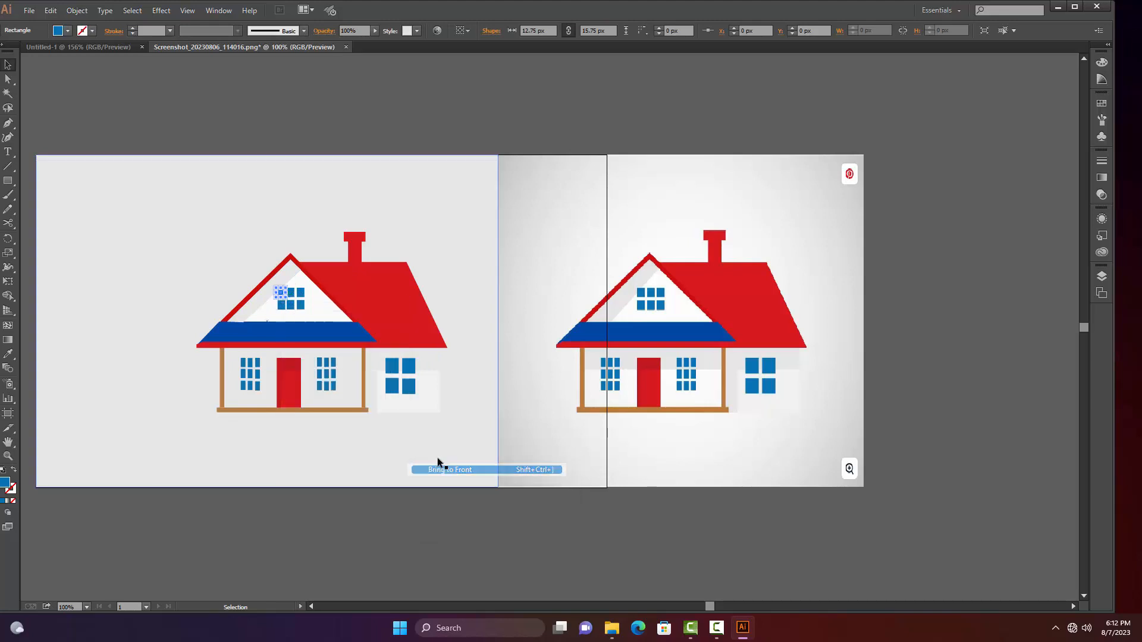
click(302, 500)
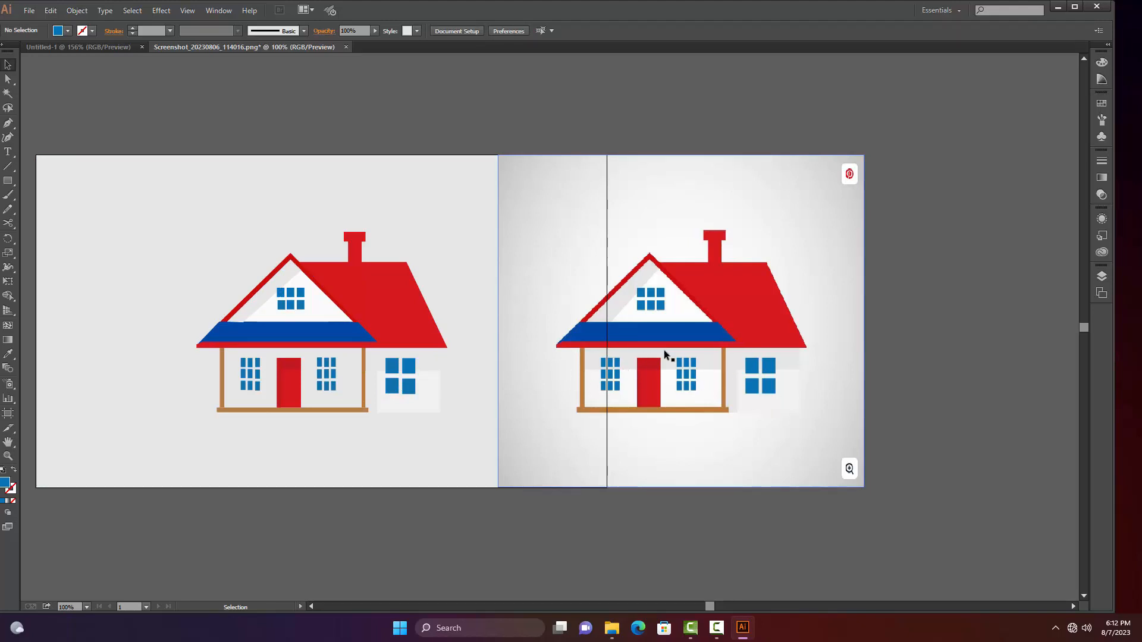
Delete the house reference image beside the traced artwork
click(734, 389)
key(Delete)
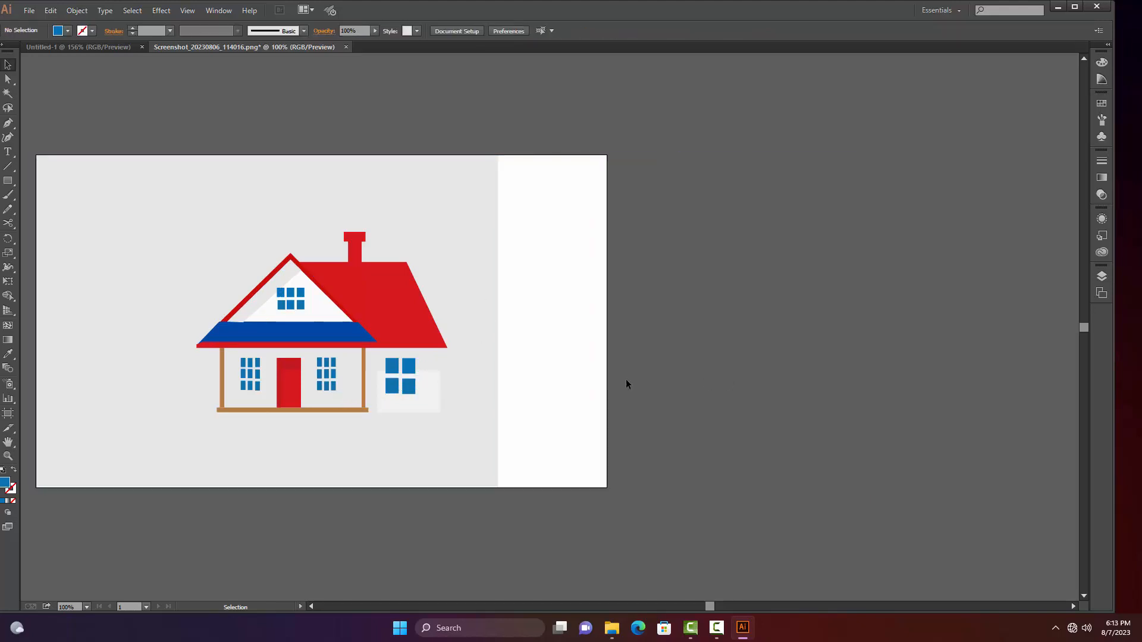